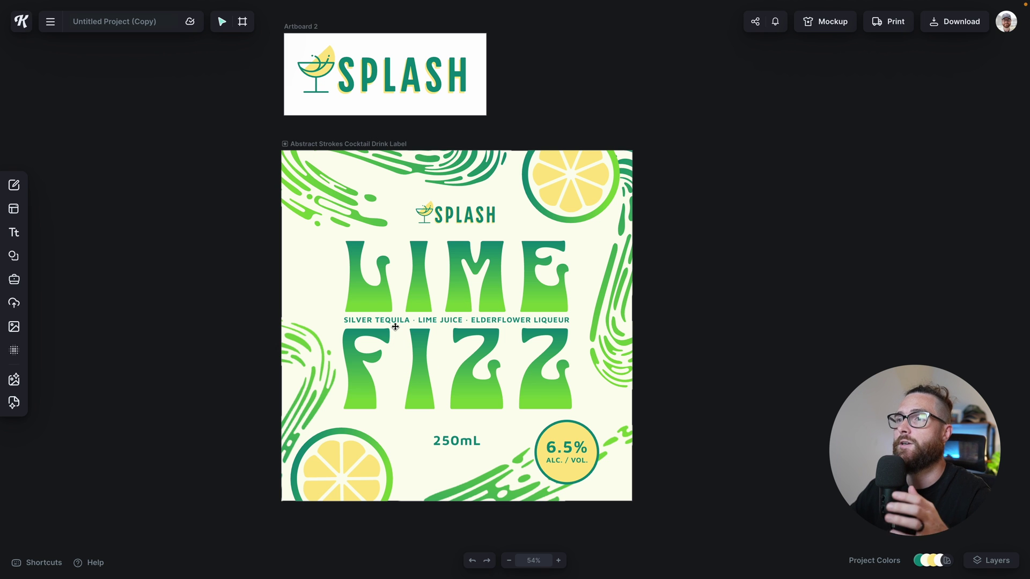
{"action": "left_click", "coordinate": [401, 87]}
{"action": "left_click", "coordinate": [455, 214]}
{"action": "key", "text": "super+d"}
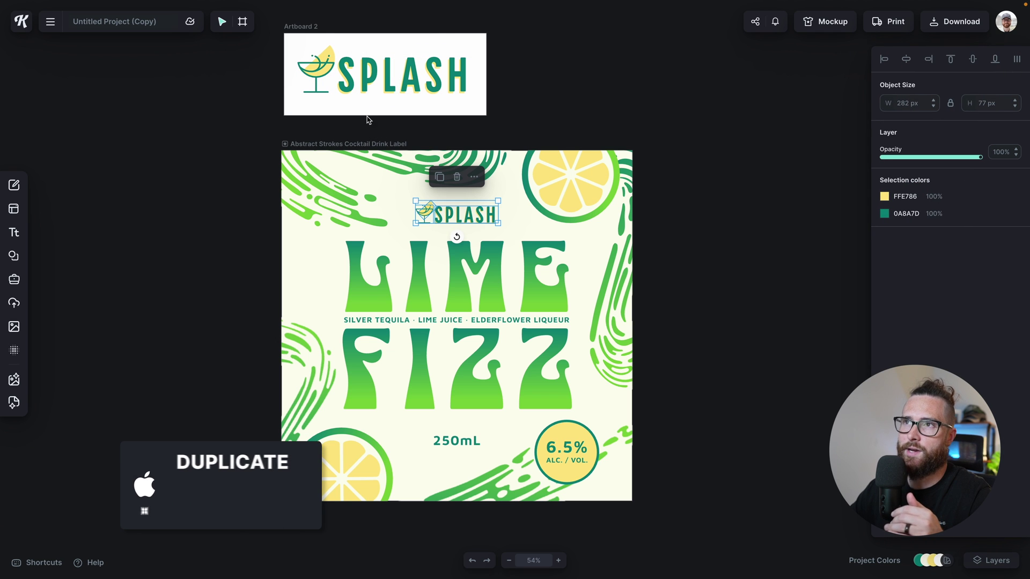
{"action": "left_click", "coordinate": [251, 168]}
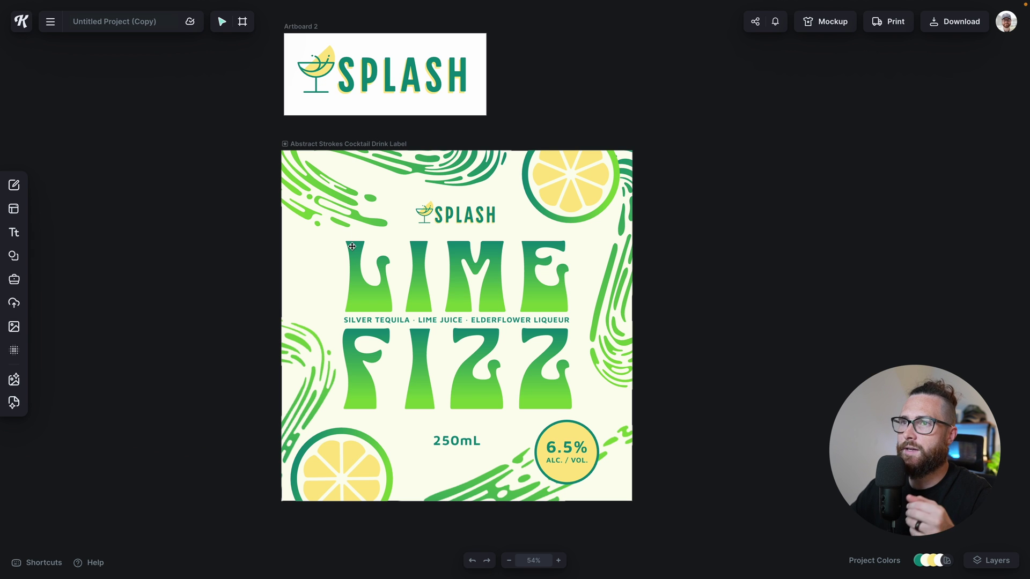
Show the project's brand kits with the Vincit Design kit collapsed
{"action": "left_click", "coordinate": [16, 283]}
{"action": "left_click", "coordinate": [177, 142]}
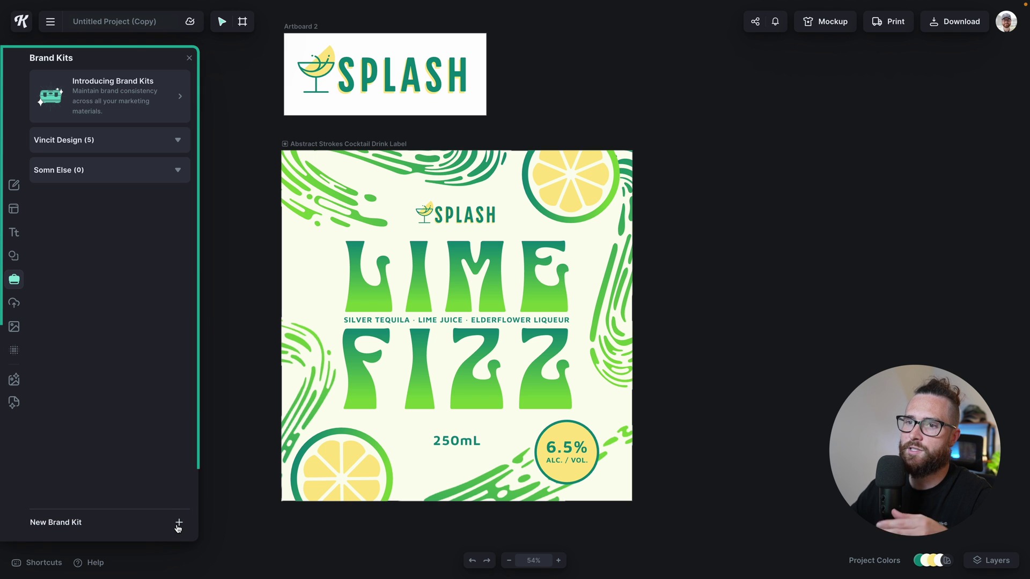
Add text shading to the LIME headline, try the four shading types, and remove the shading
{"action": "left_click", "coordinate": [459, 259]}
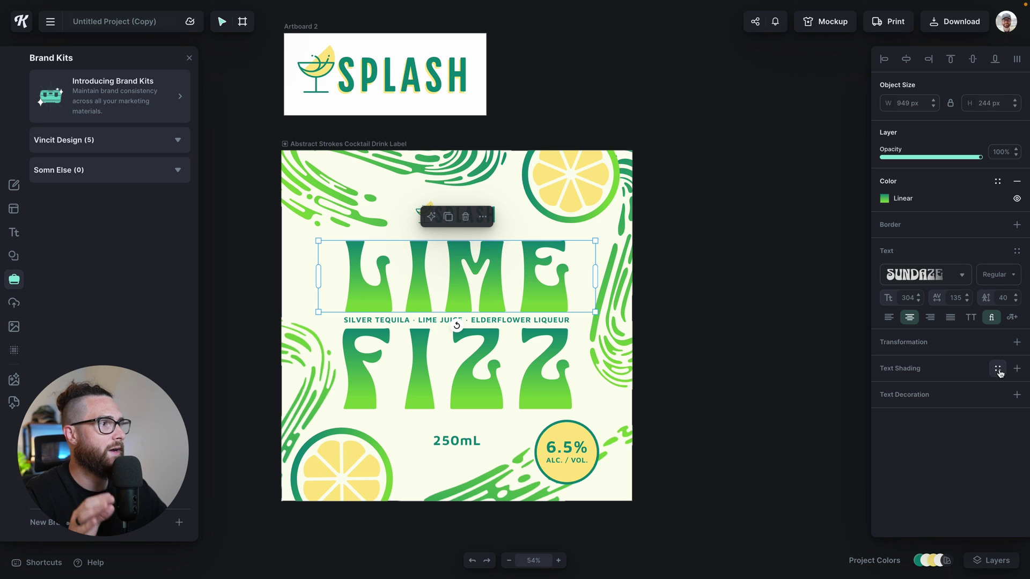
{"action": "left_click", "coordinate": [1016, 370]}
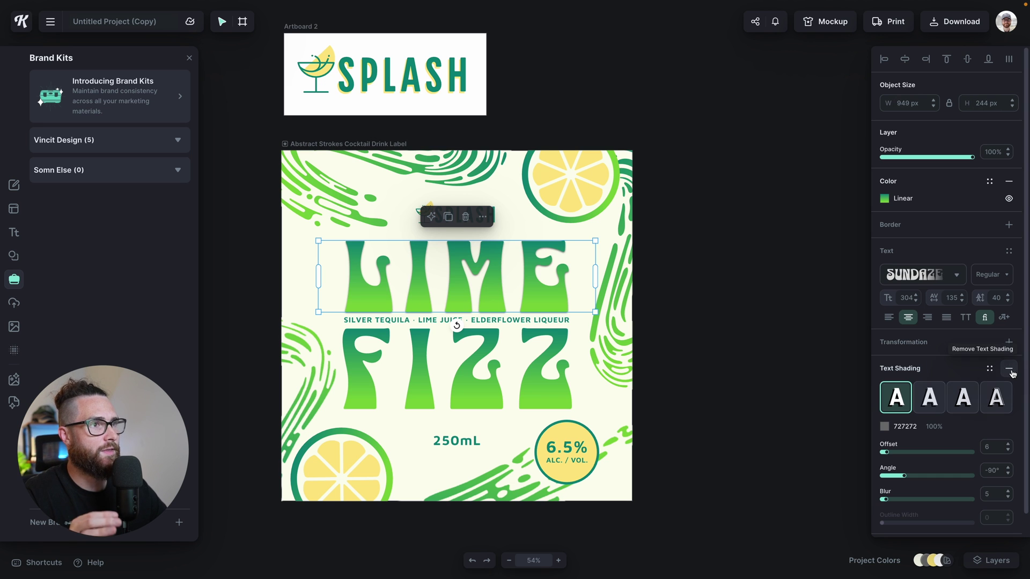
{"action": "scroll", "coordinate": [889, 355], "scroll_direction": "down", "scroll_amount": 1}
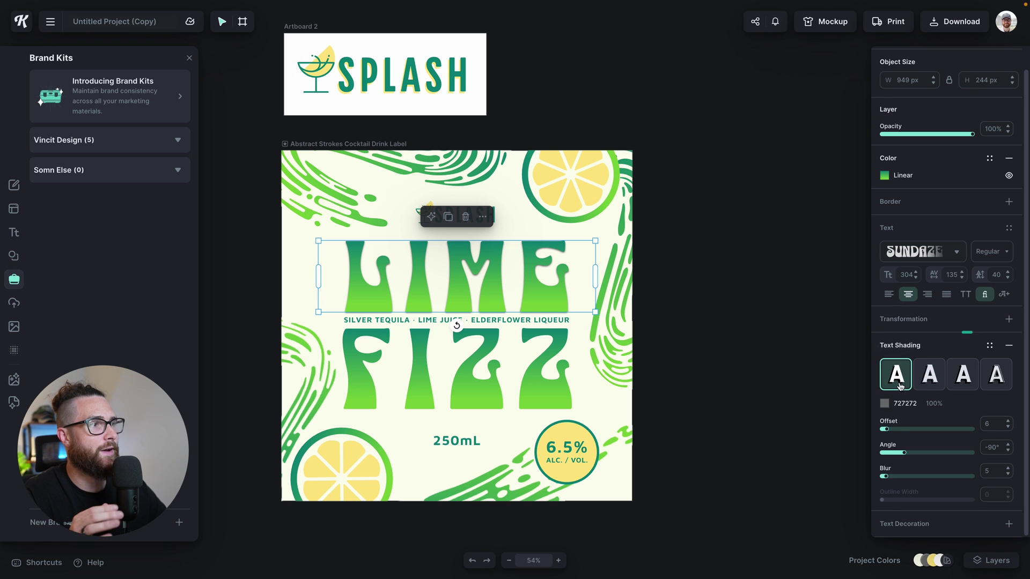
{"action": "left_click", "coordinate": [922, 380]}
{"action": "left_click", "coordinate": [963, 376]}
{"action": "left_click", "coordinate": [996, 376]}
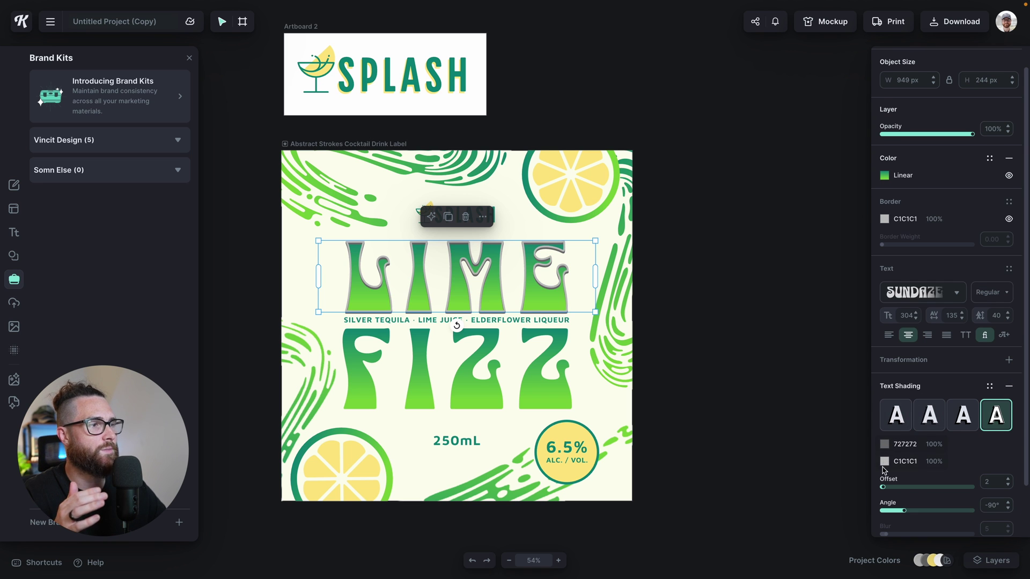
{"action": "scroll", "coordinate": [983, 402], "scroll_direction": "down", "scroll_amount": 3}
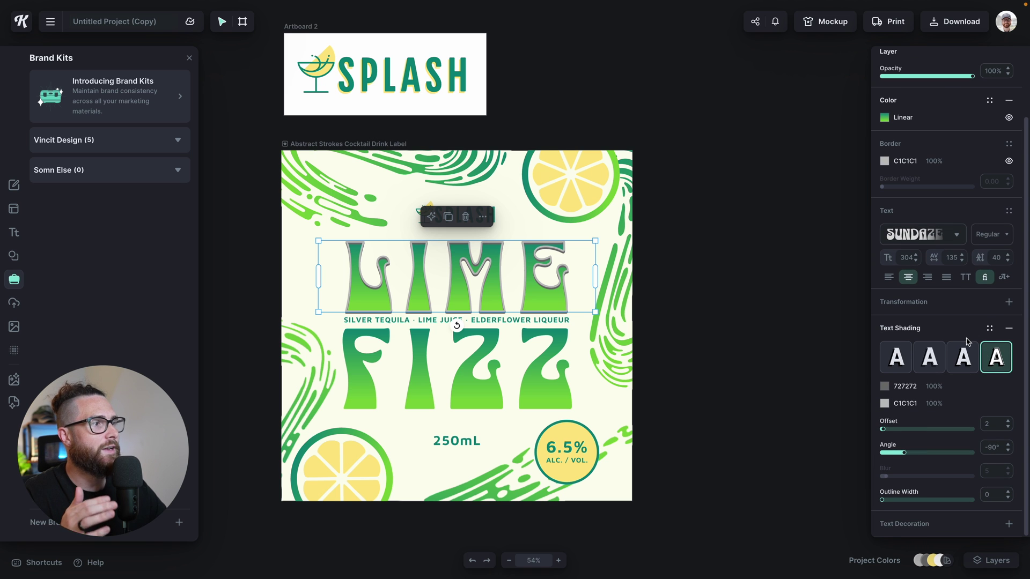
{"action": "left_click", "coordinate": [1008, 329]}
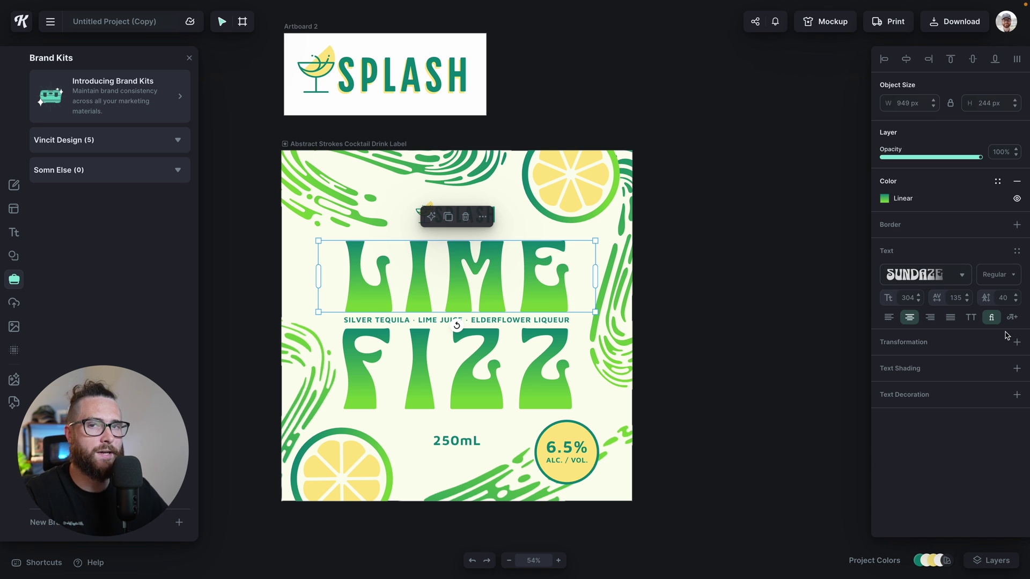
Apply the second text shading type to LIME with colour FFE786, an offset of 23 and an angle of -51°
{"action": "left_click", "coordinate": [1017, 369]}
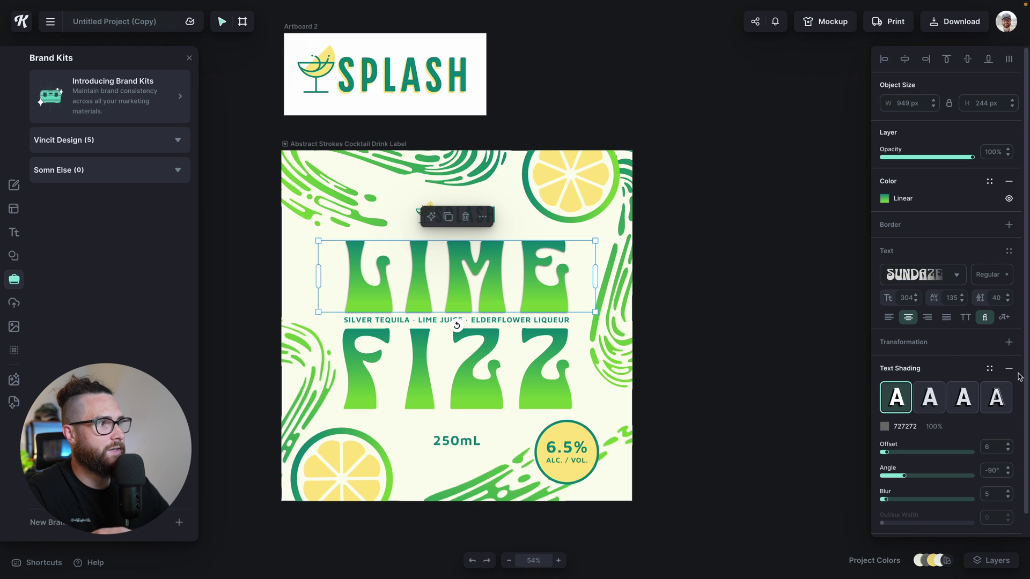
{"action": "scroll", "coordinate": [966, 376], "scroll_direction": "down", "scroll_amount": 1}
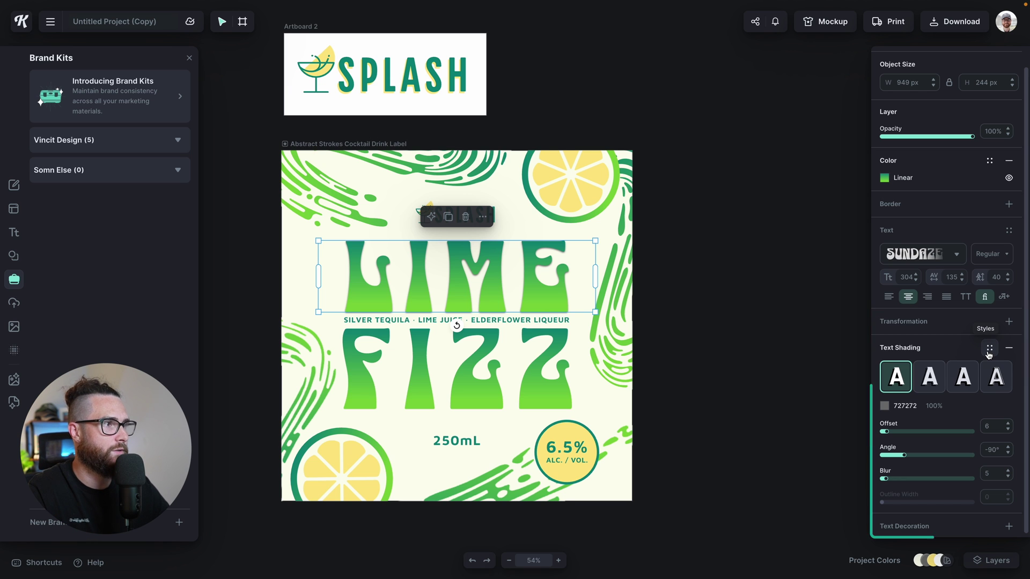
{"action": "left_click", "coordinate": [933, 392]}
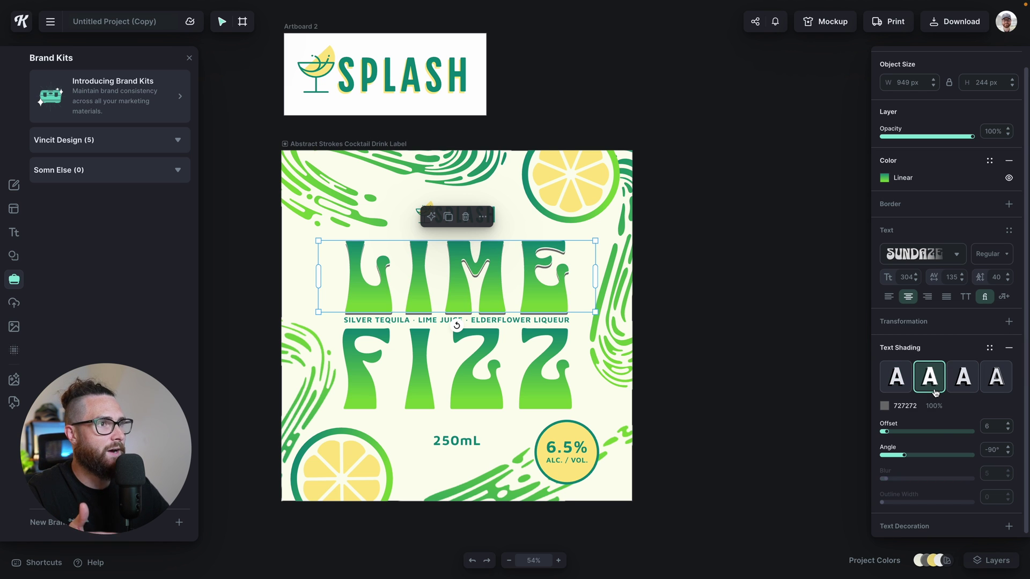
{"action": "left_click", "coordinate": [886, 408]}
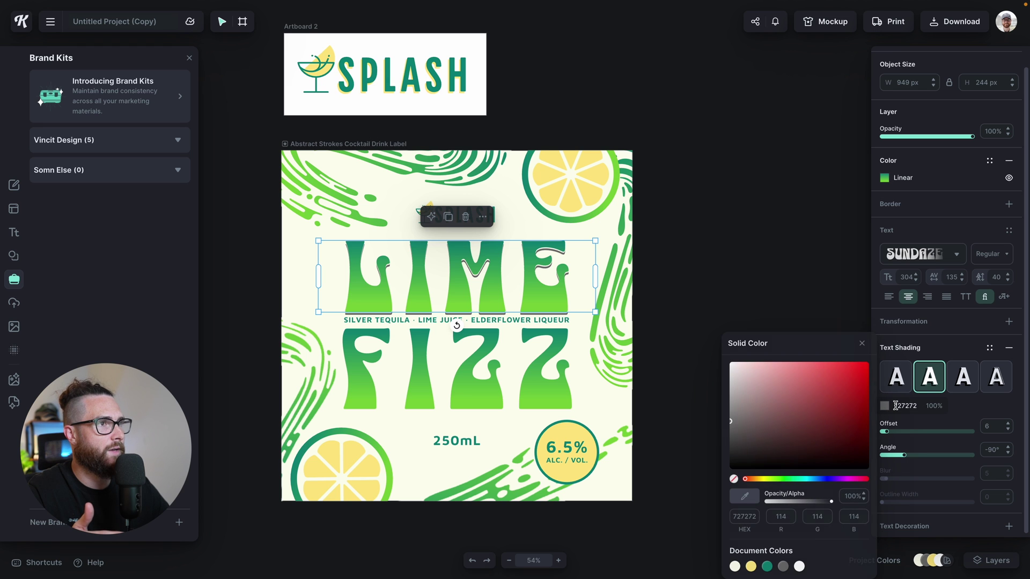
{"action": "left_click", "coordinate": [751, 567]}
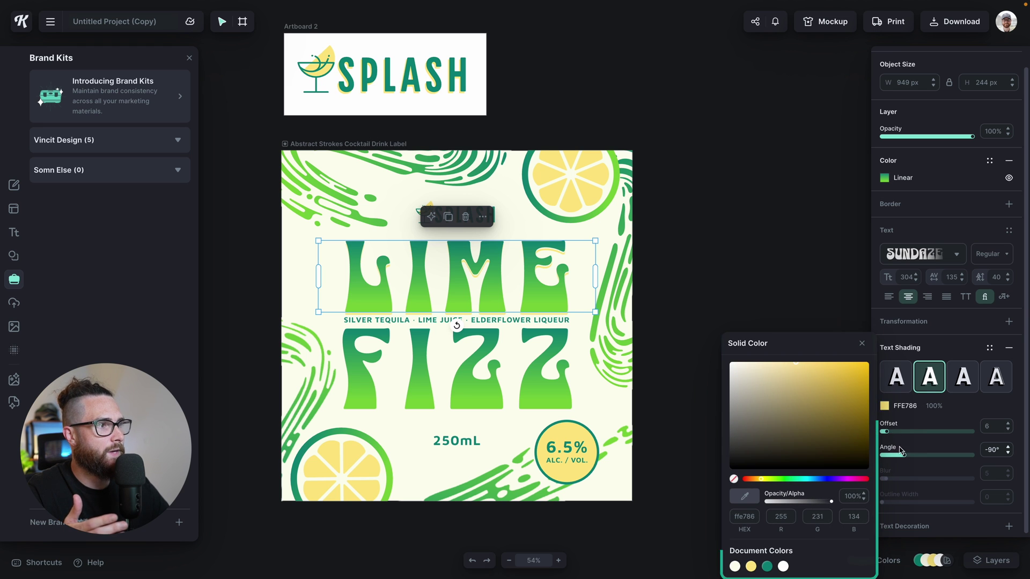
{"action": "left_click", "coordinate": [888, 431]}
{"action": "mouse_move", "coordinate": [888, 432]}
{"action": "left_mouse_down"}
{"action": "mouse_move", "coordinate": [917, 457]}
{"action": "mouse_move", "coordinate": [904, 437]}
{"action": "left_mouse_up"}
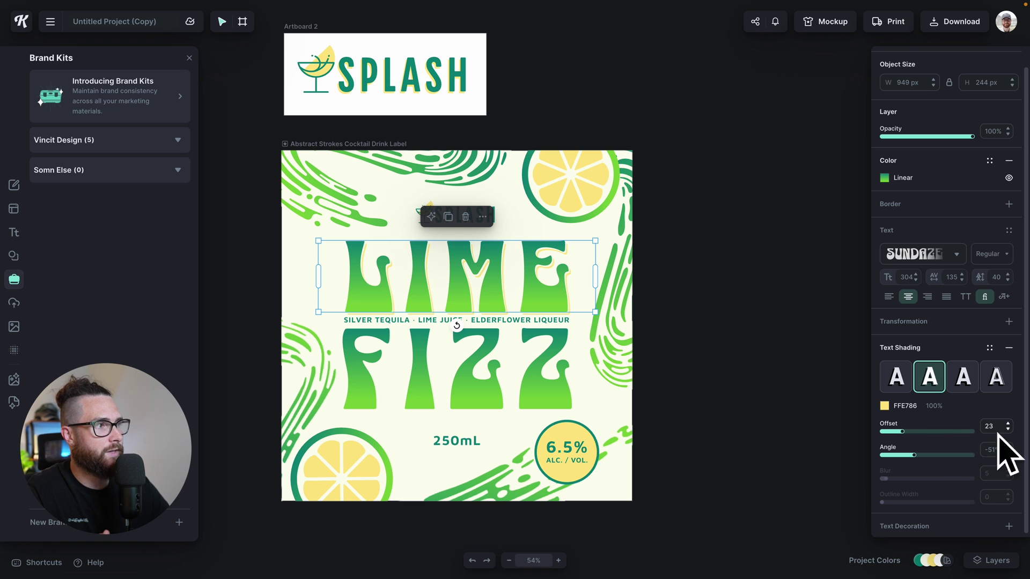
Create a brand kit named Splash while setting up a style from LIME's text shading
{"action": "left_click", "coordinate": [991, 349]}
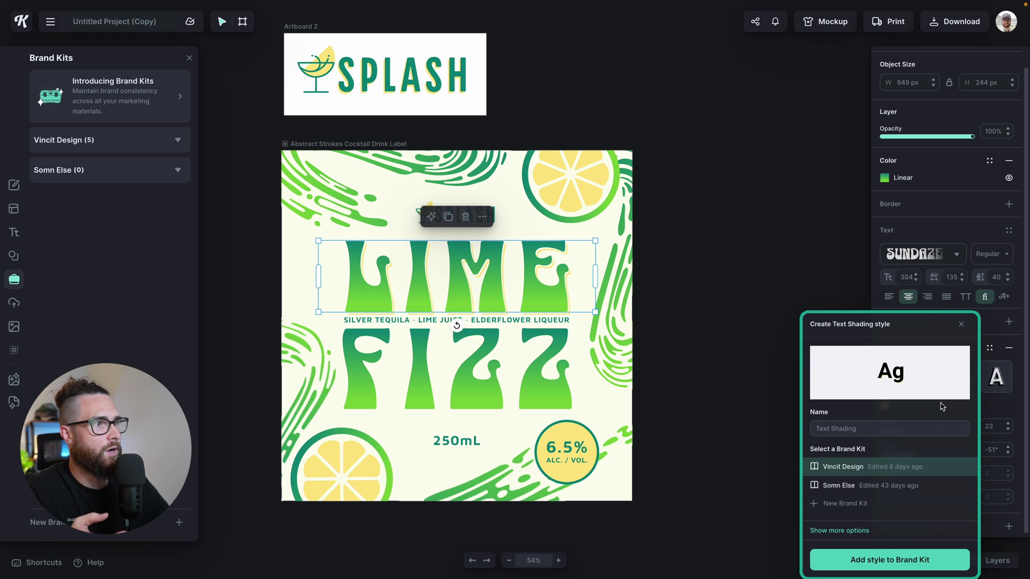
{"action": "left_click", "coordinate": [828, 429]}
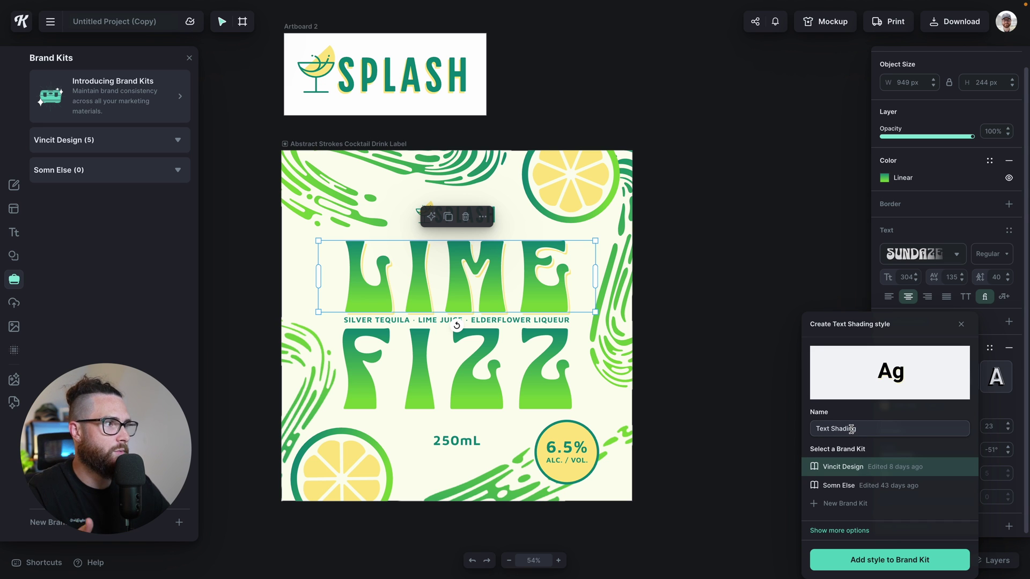
{"action": "left_click", "coordinate": [831, 505]}
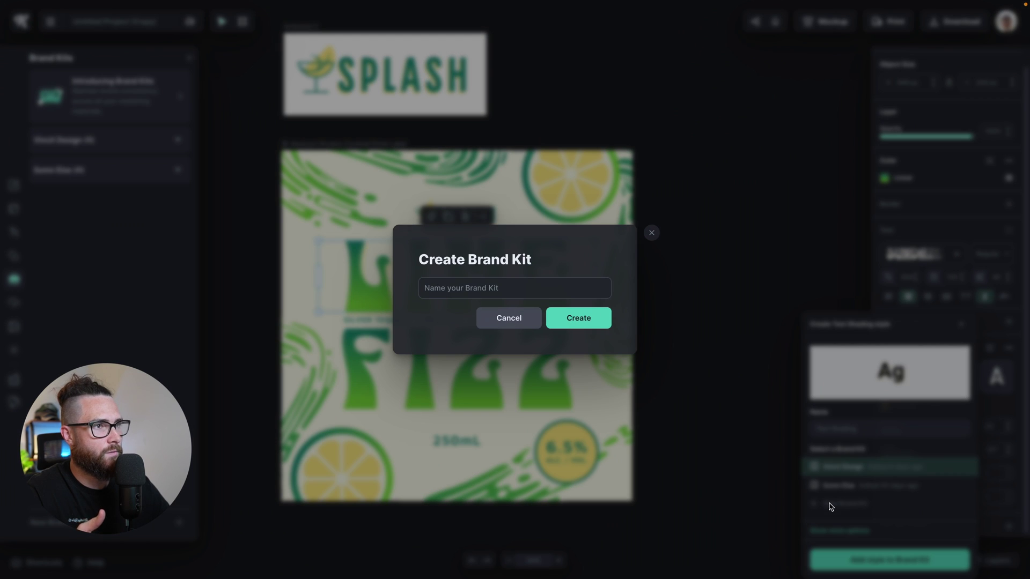
{"action": "left_click", "coordinate": [499, 292]}
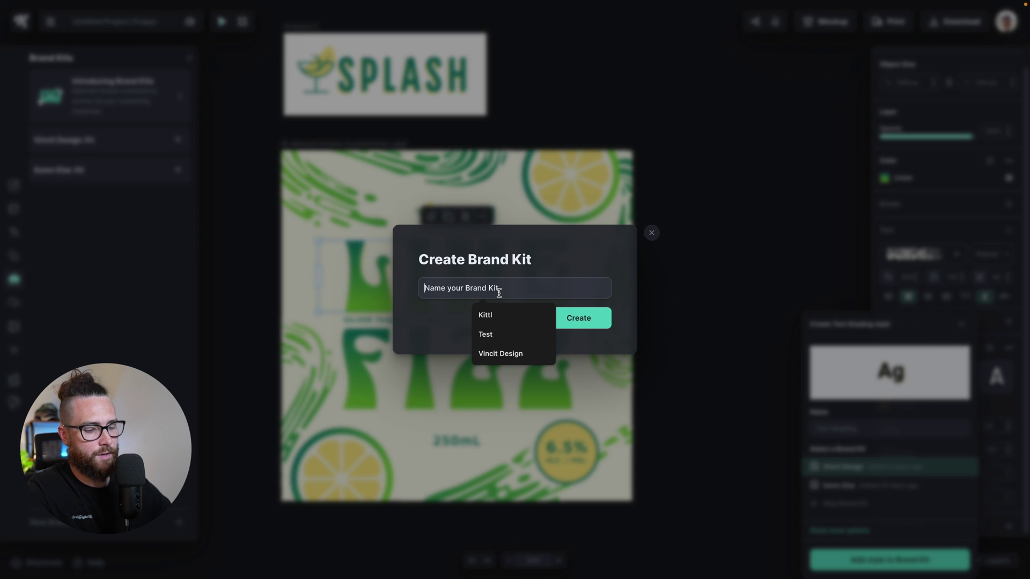
{"action": "type", "text": "Soa"}
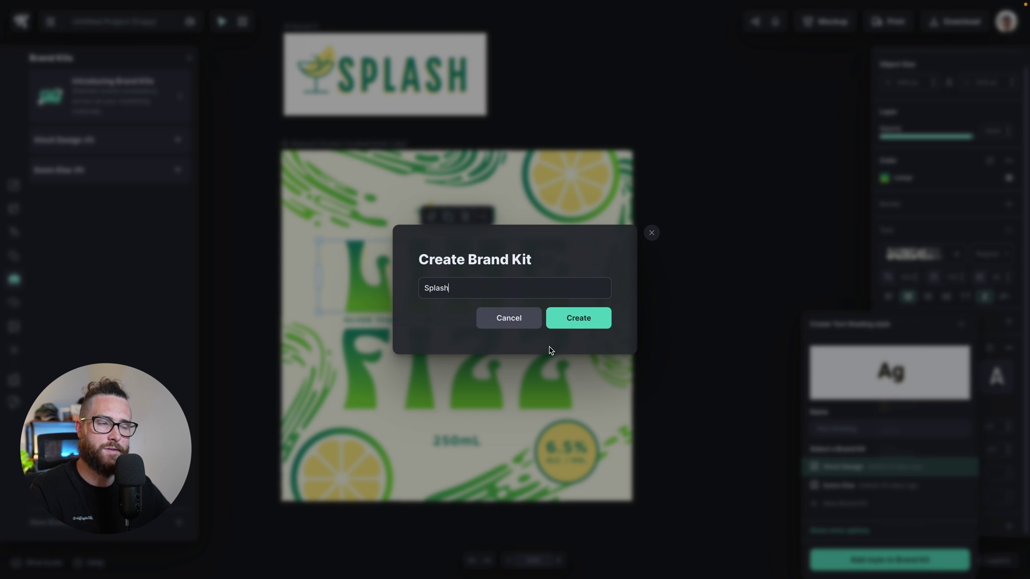
{"action": "left_click", "coordinate": [578, 318]}
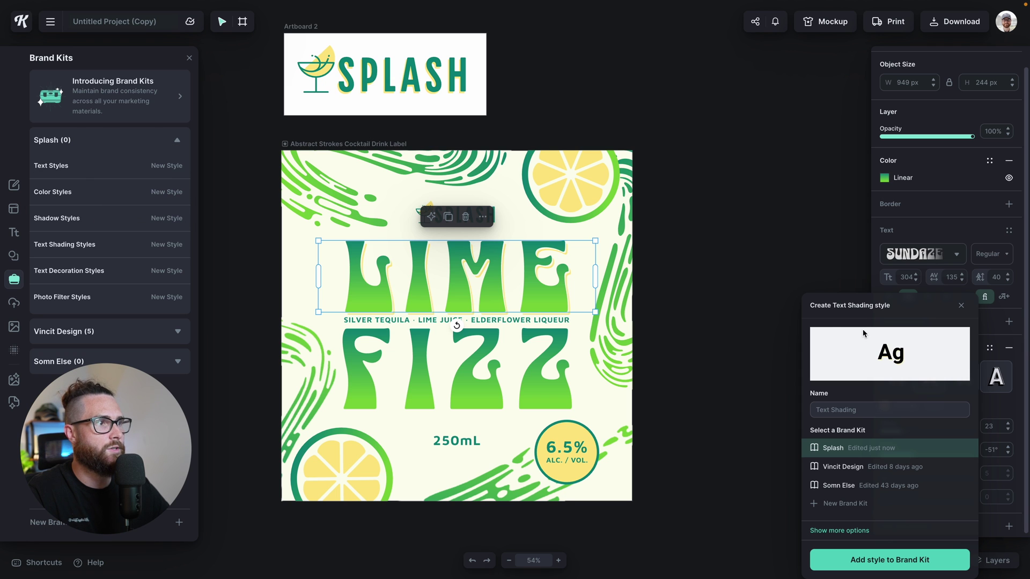
Discard the unsaved text shading style and remove the text shading from LIME
{"action": "left_click", "coordinate": [961, 305]}
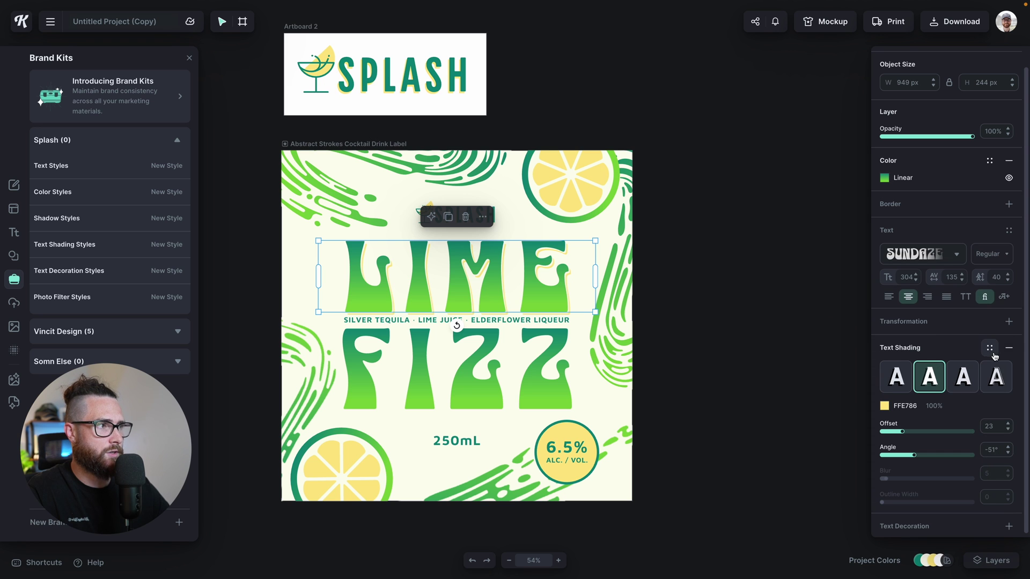
{"action": "left_click", "coordinate": [1011, 349]}
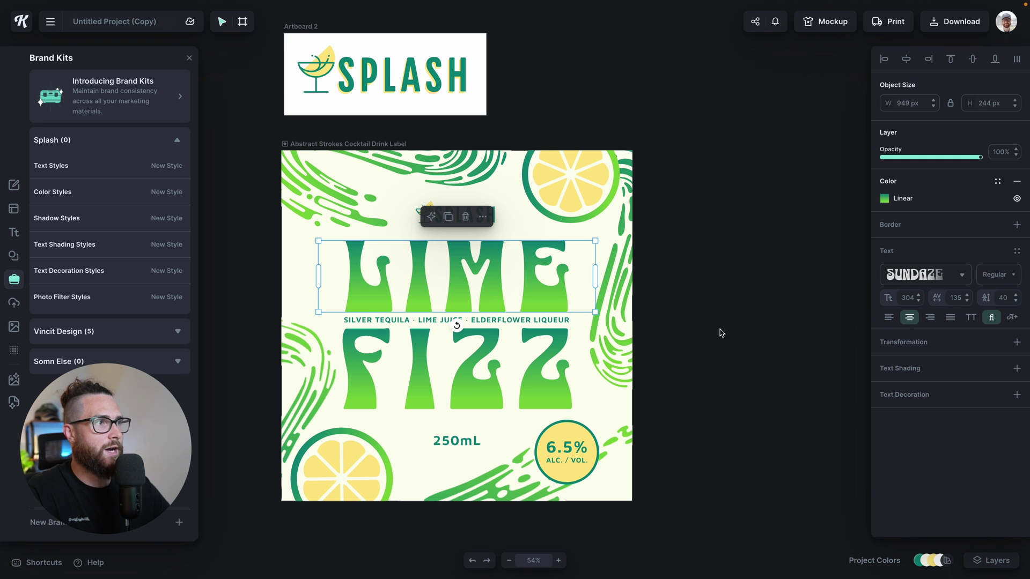
Select the SPLASH lettering inside the large logo, and open and dismiss a blank new text style for the Splash kit
{"action": "scroll", "coordinate": [781, 319], "scroll_direction": "down", "scroll_amount": 1}
{"action": "scroll", "coordinate": [809, 295], "scroll_direction": "up", "scroll_amount": 1}
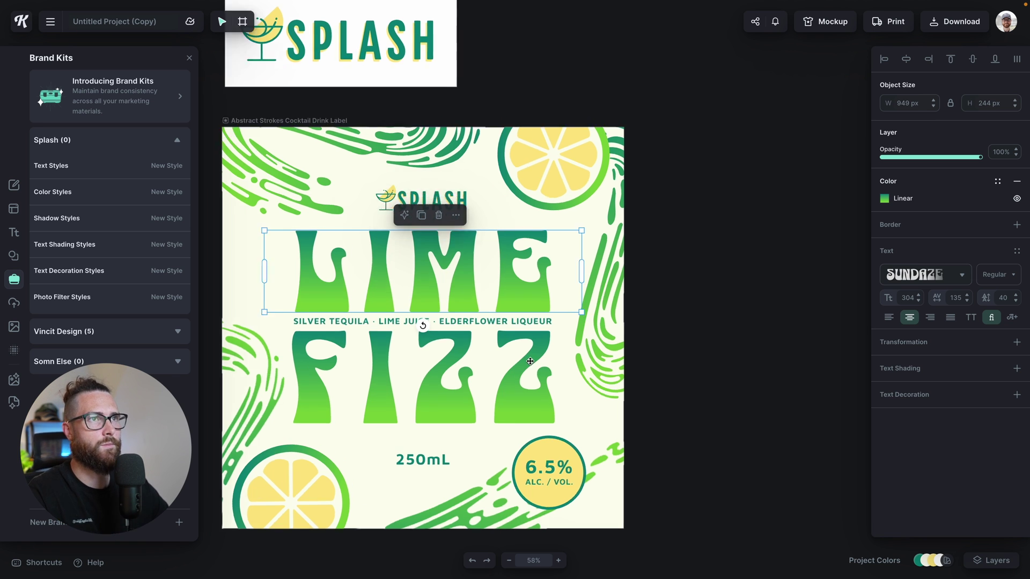
{"action": "left_click", "coordinate": [407, 68]}
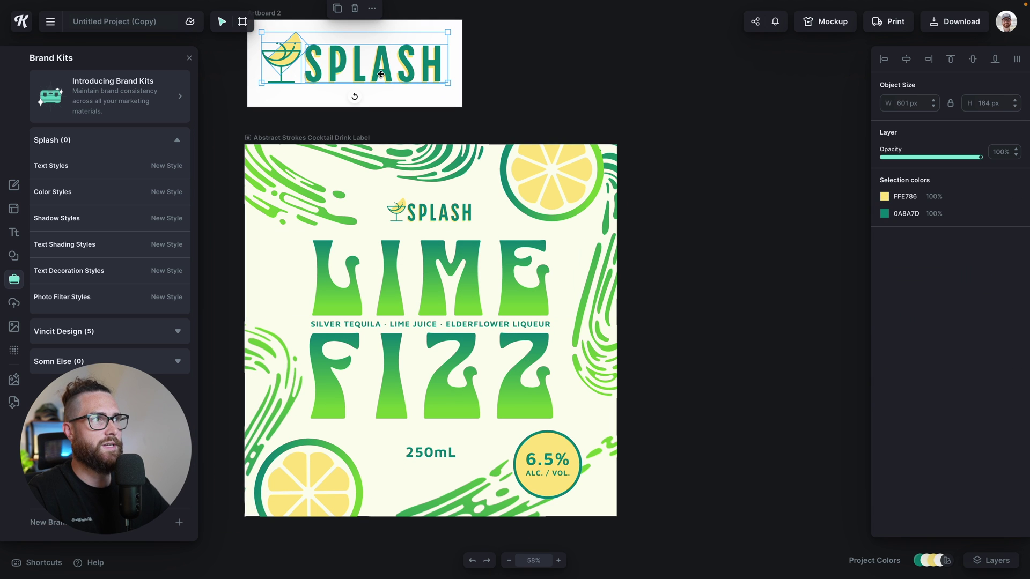
{"action": "double_click", "coordinate": [403, 69]}
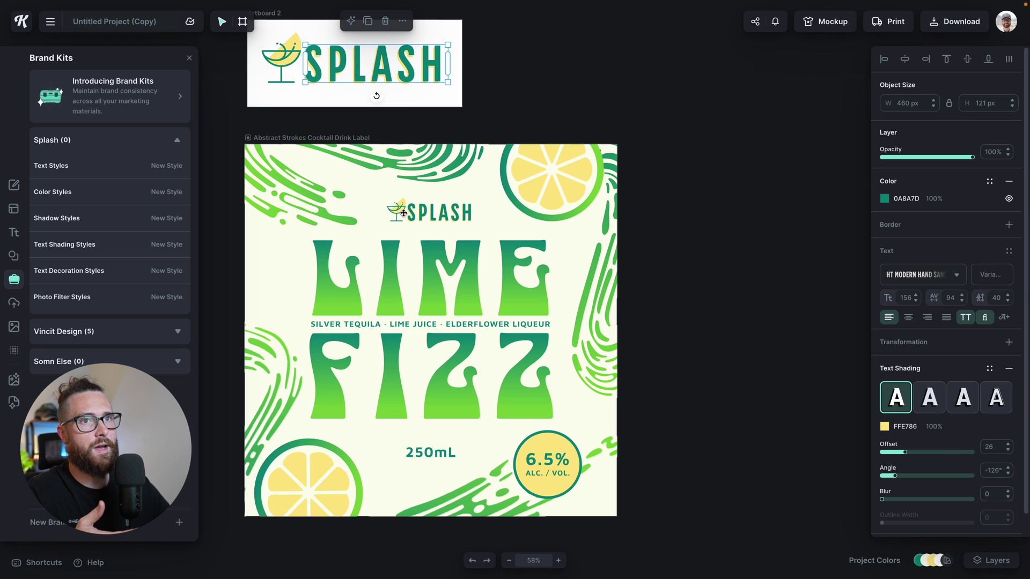
{"action": "left_click", "coordinate": [160, 167]}
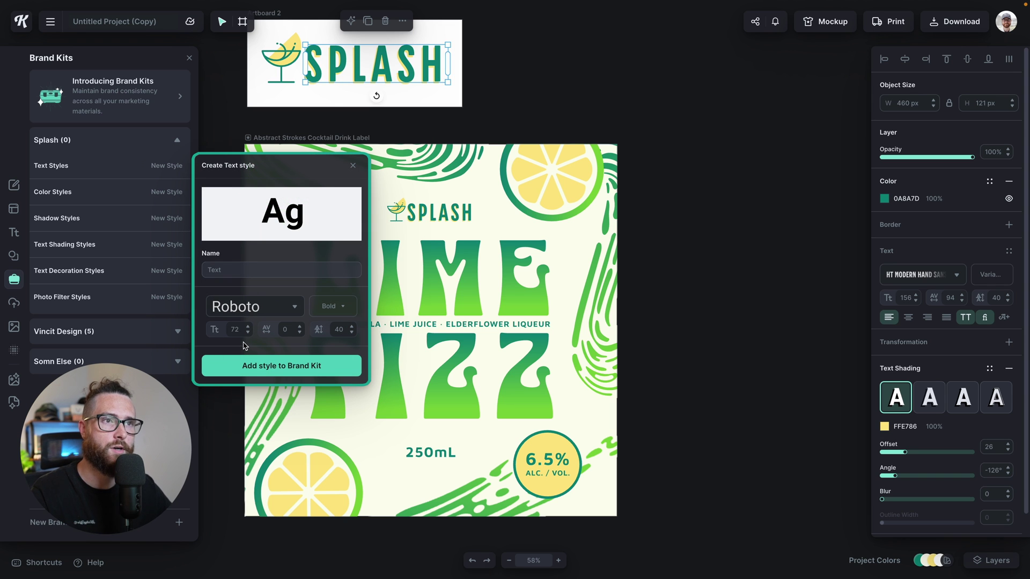
{"action": "left_click", "coordinate": [353, 165]}
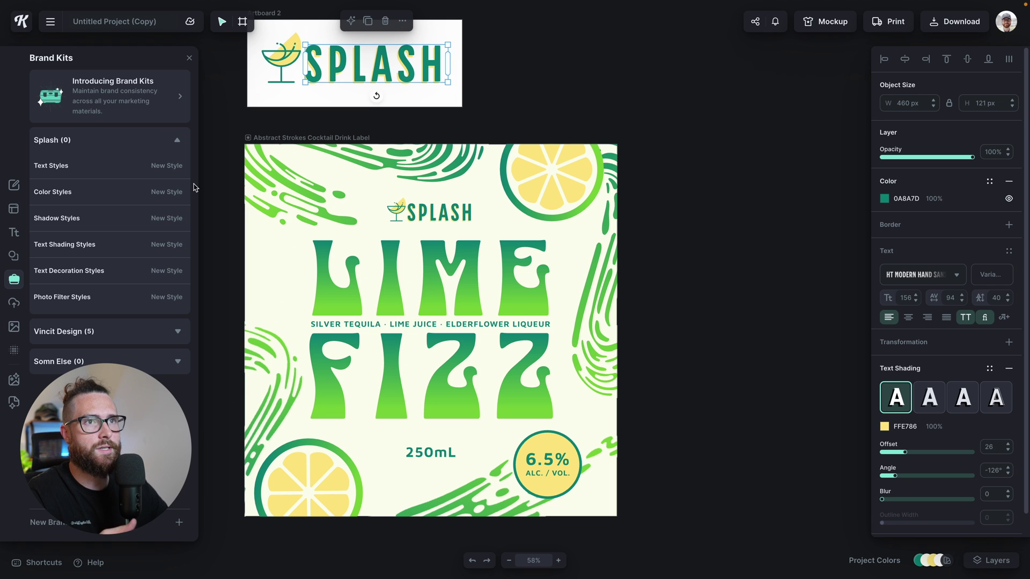
Save the SPLASH lettering's font settings to the Splash brand kit as a text style named Logo Type
{"action": "left_click", "coordinate": [1008, 253]}
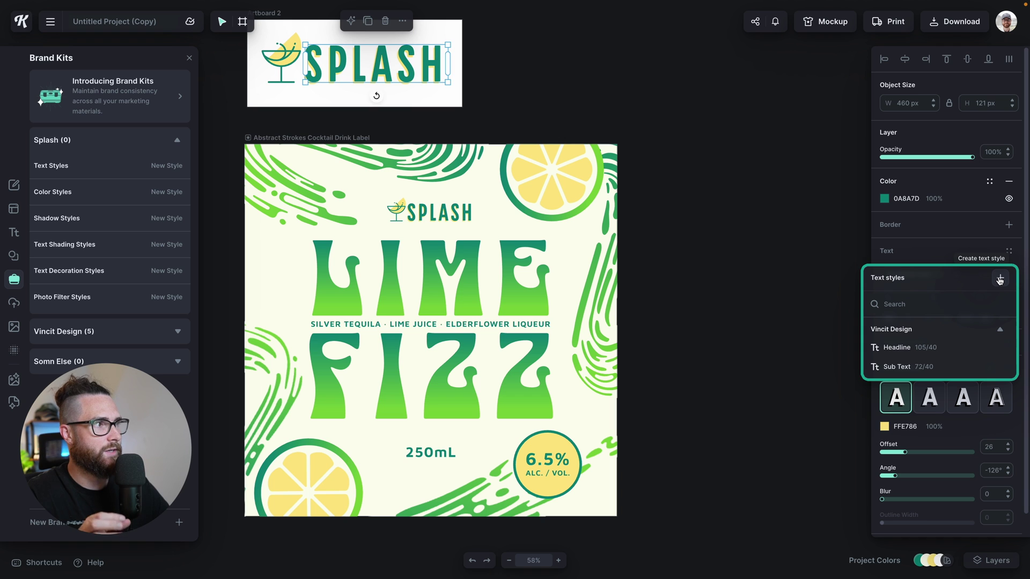
{"action": "left_click", "coordinate": [1000, 278]}
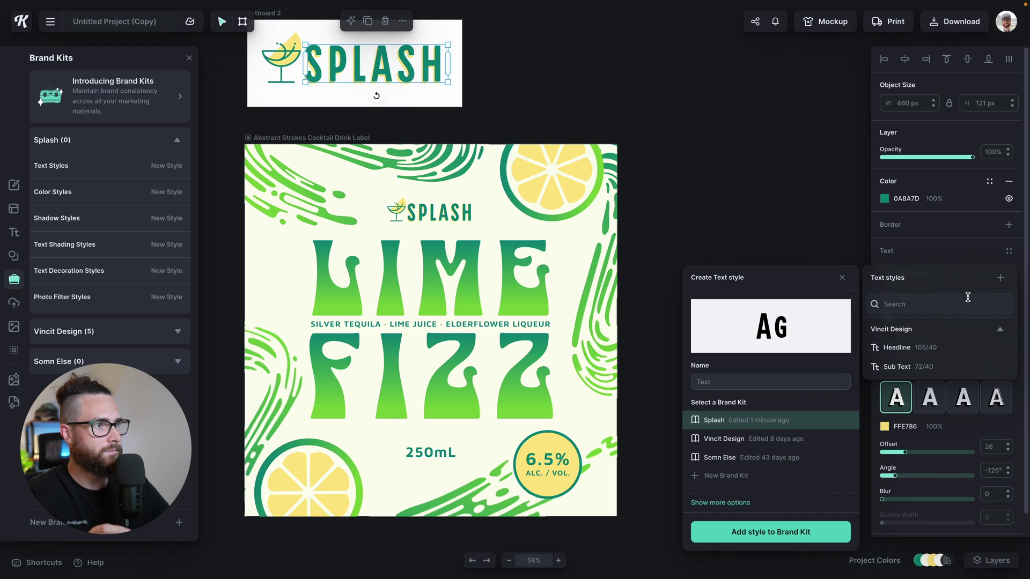
{"action": "double_click", "coordinate": [711, 379]}
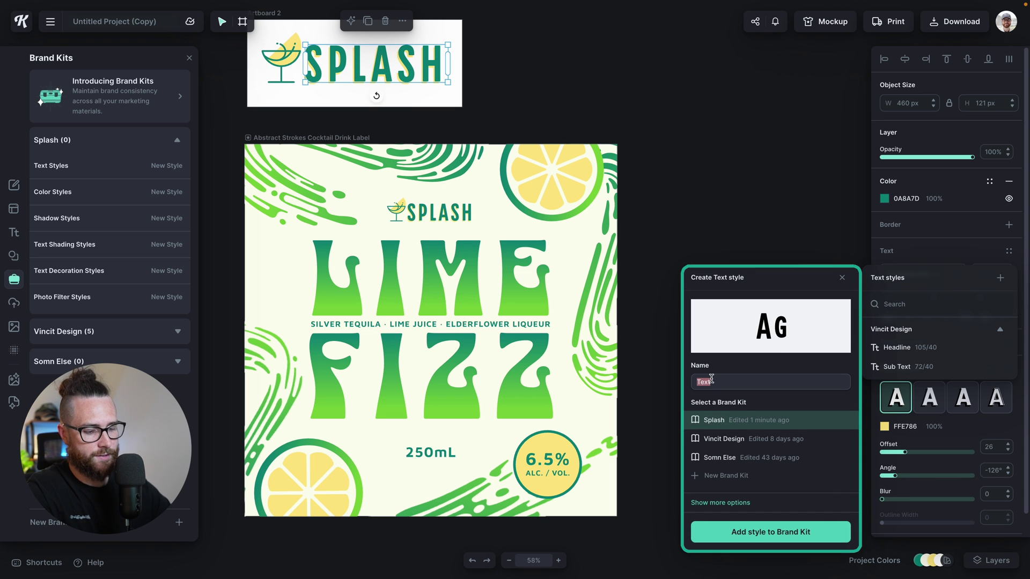
{"action": "type", "text": "Logo Type"}
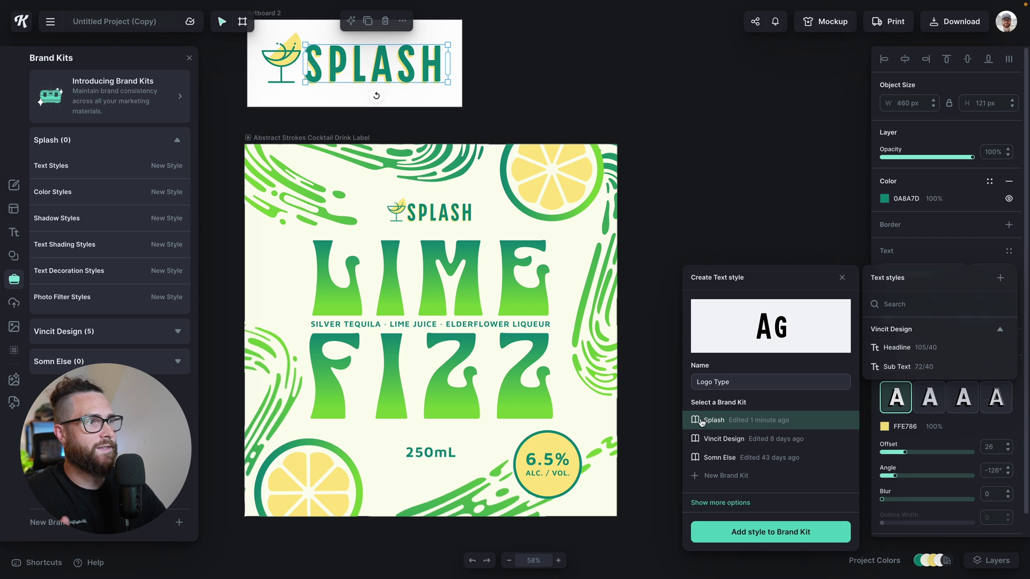
{"action": "left_click", "coordinate": [738, 440]}
{"action": "left_click", "coordinate": [721, 457]}
{"action": "left_click", "coordinate": [718, 439]}
{"action": "left_click", "coordinate": [698, 421]}
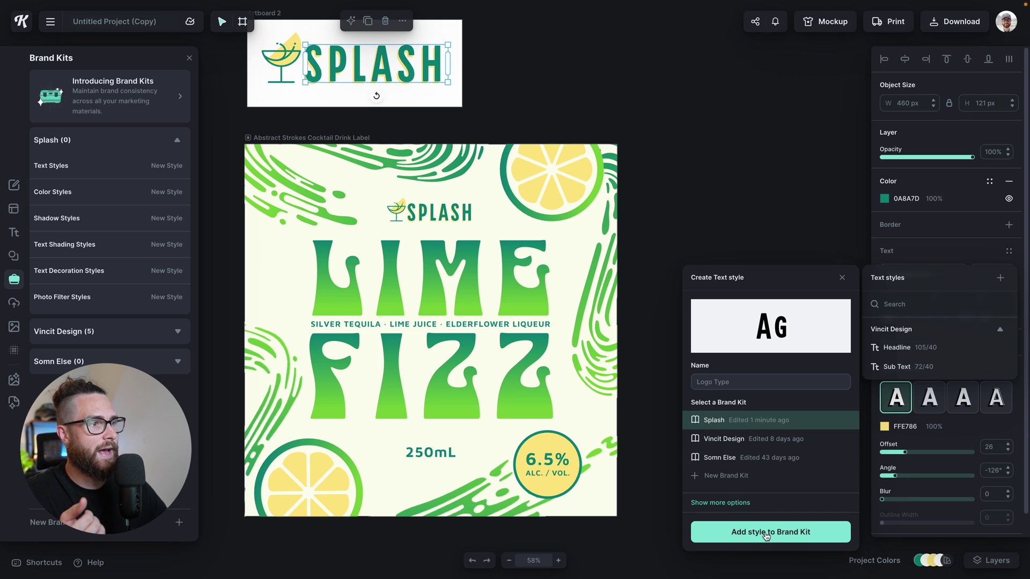
{"action": "left_click", "coordinate": [729, 531]}
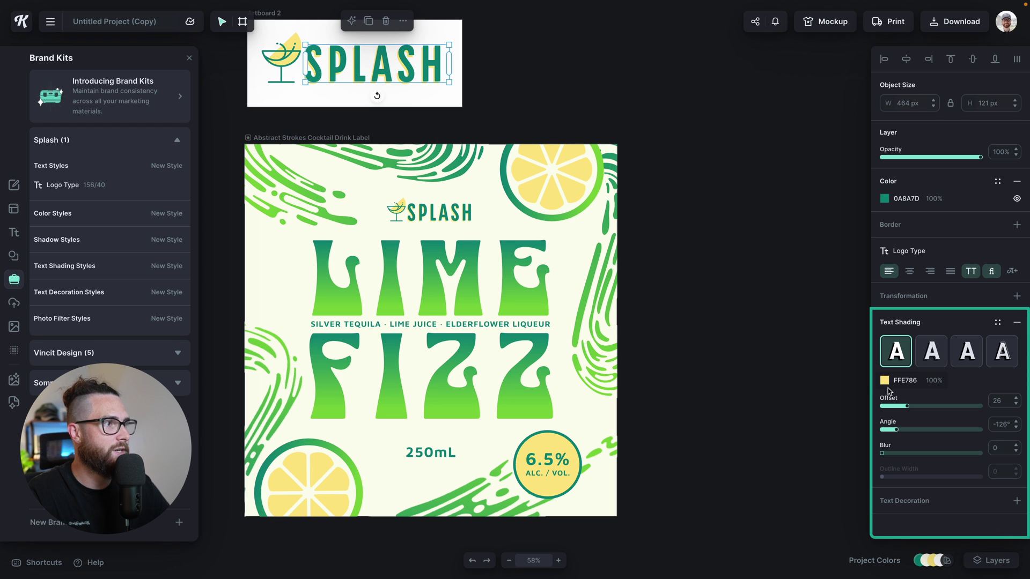
Save the SPLASH lettering's text shading to the Splash brand kit as a text shading style named Logo Outline
{"action": "left_click", "coordinate": [996, 324]}
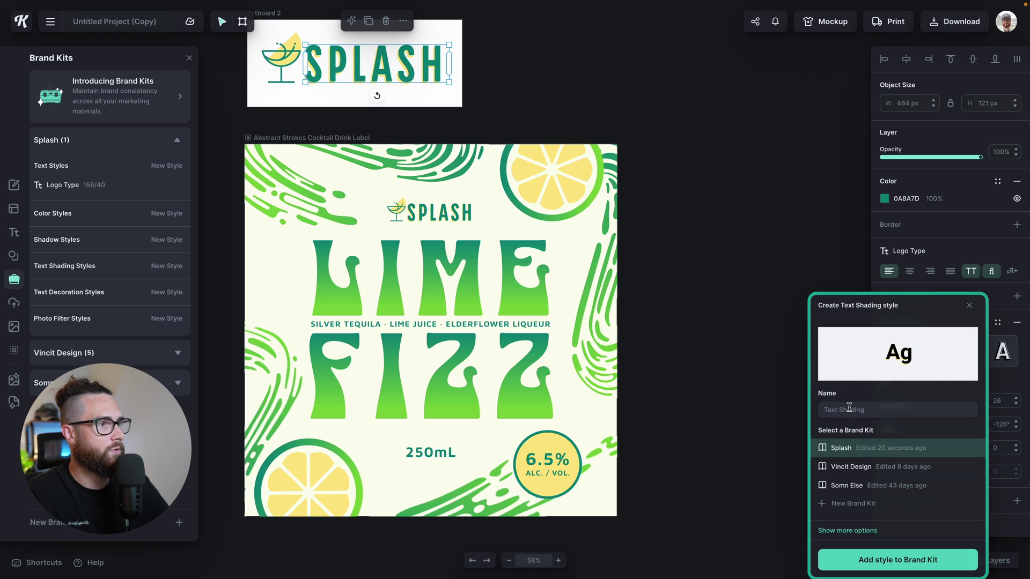
{"action": "double_click", "coordinate": [870, 411]}
{"action": "triple_click", "coordinate": [870, 411]}
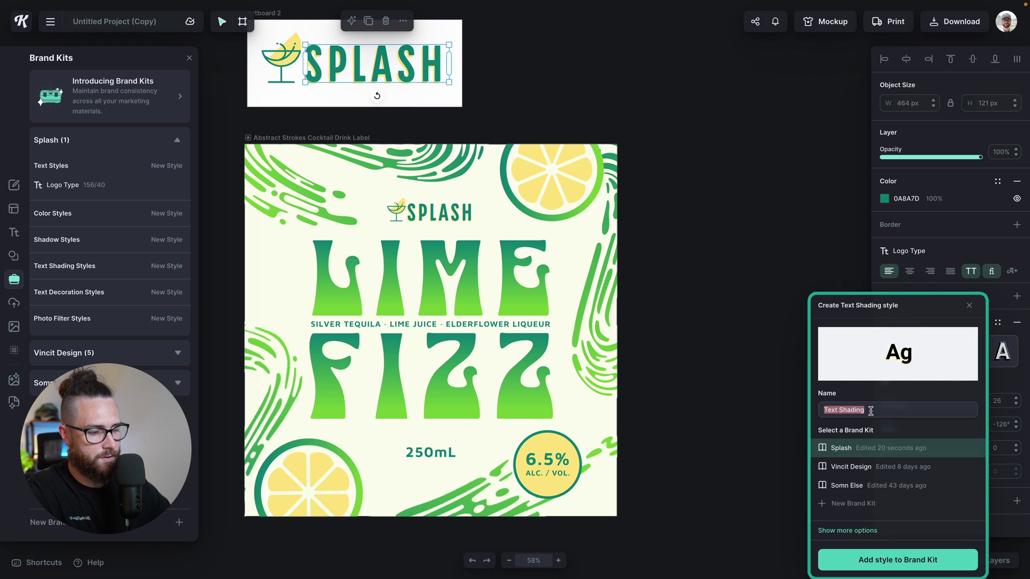
{"action": "type", "text": "Logo Sha"}
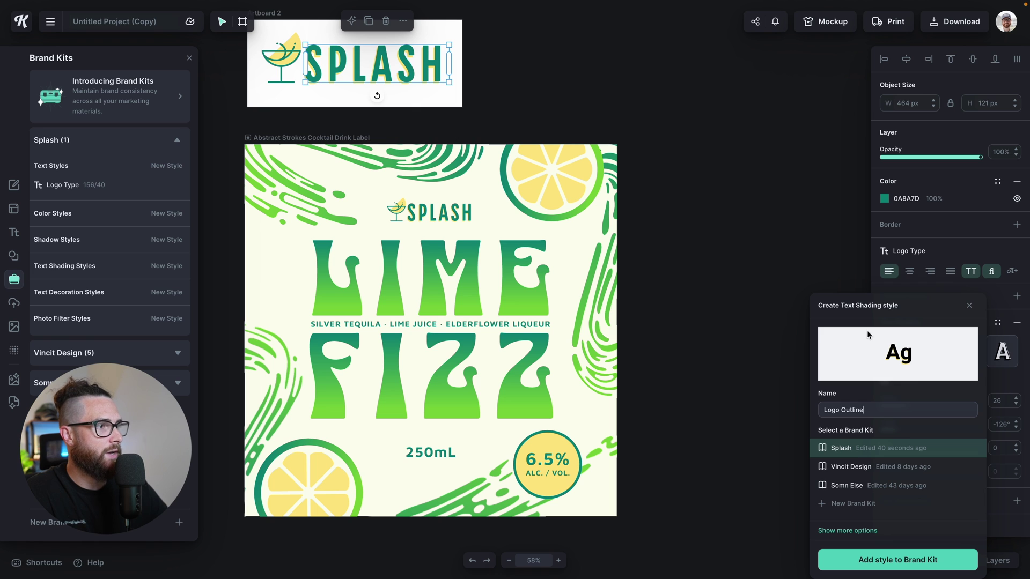
{"action": "left_click", "coordinate": [885, 566]}
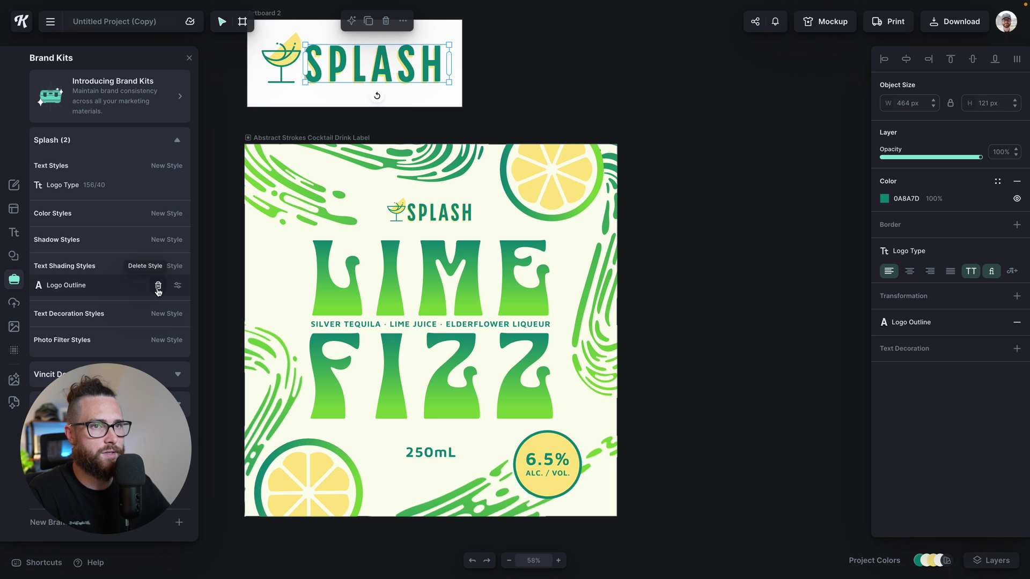
Delete the Logo Outline text shading style from the Splash brand kit and confirm the removal
{"action": "left_click", "coordinate": [158, 286]}
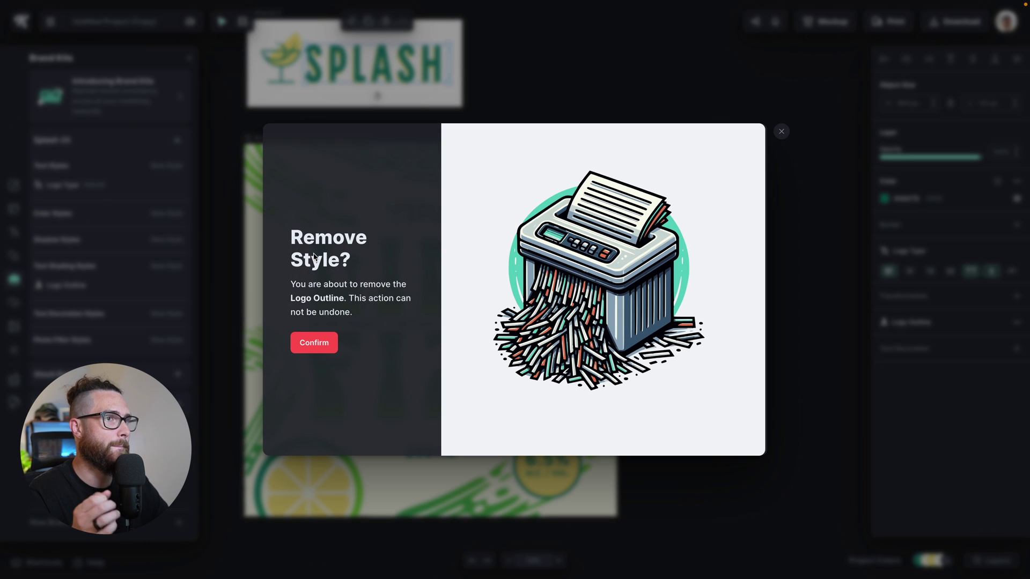
{"action": "left_click", "coordinate": [324, 345]}
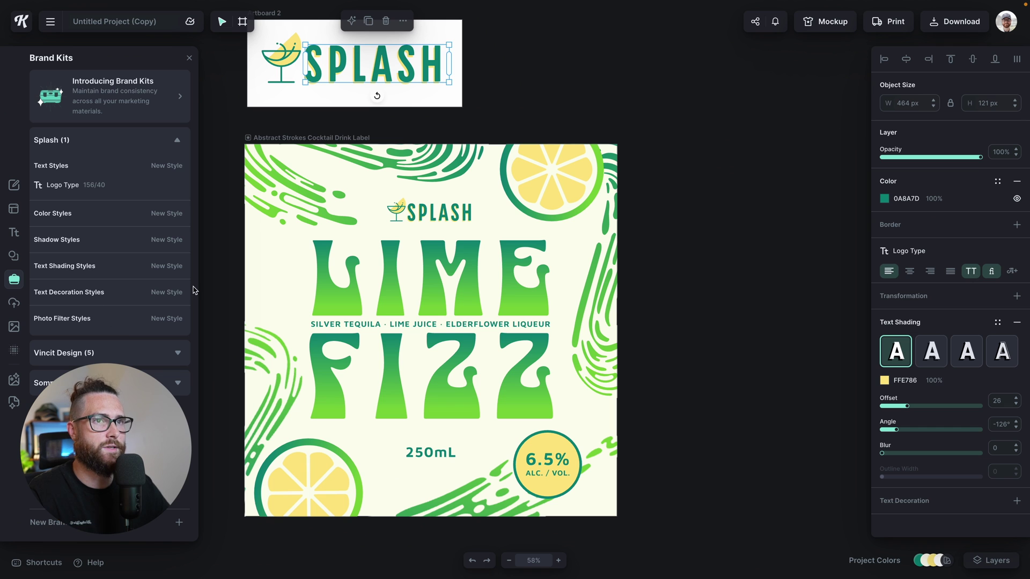
Recreate the Logo Outline text shading style in the Splash brand kit from the SPLASH lettering's current shading
{"action": "scroll", "coordinate": [584, 241], "scroll_direction": "up", "scroll_amount": 1}
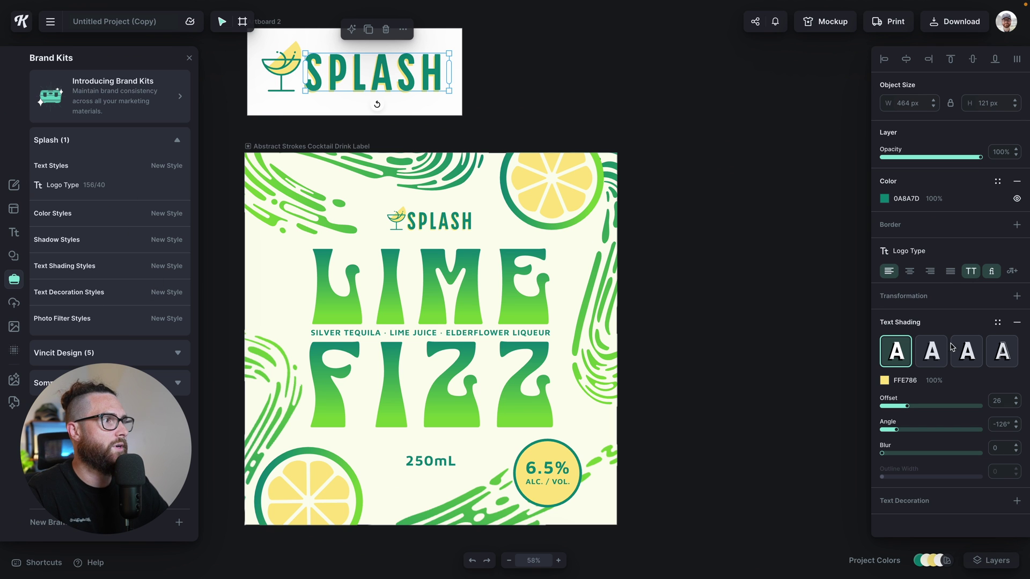
{"action": "left_click", "coordinate": [998, 323]}
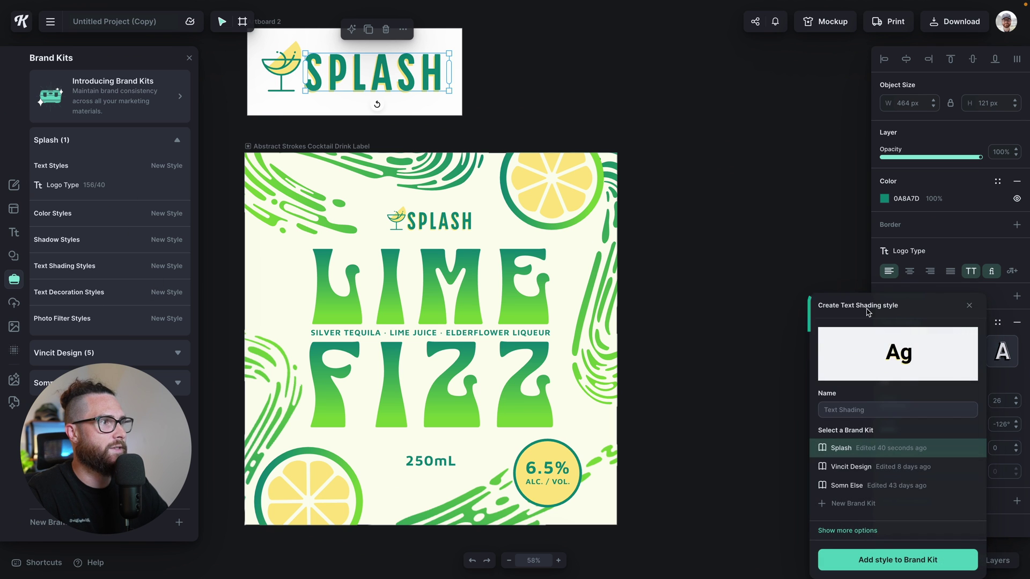
{"action": "left_click", "coordinate": [849, 411]}
{"action": "type", "text": "Logo Outline"}
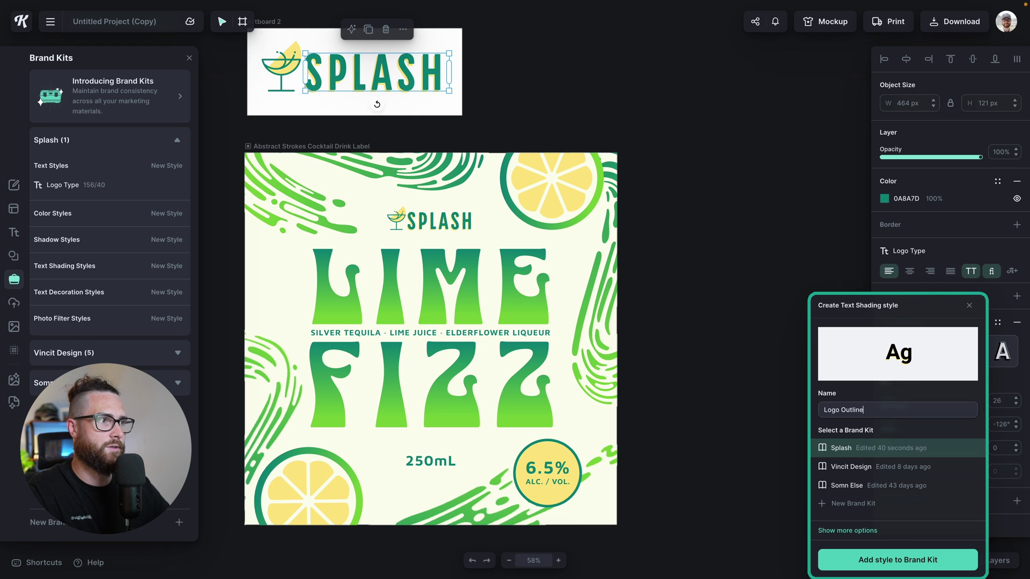
{"action": "left_click", "coordinate": [880, 560]}
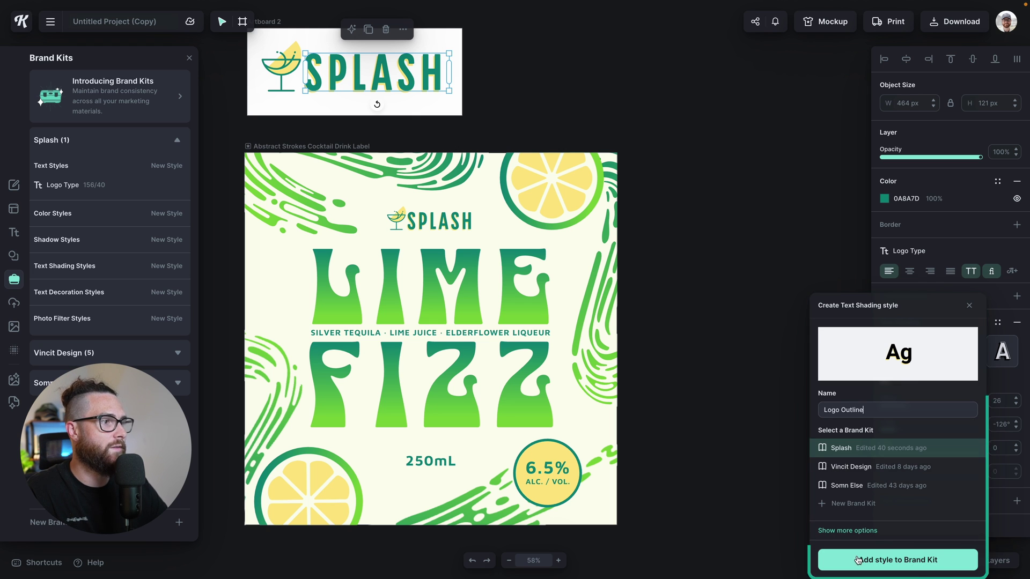
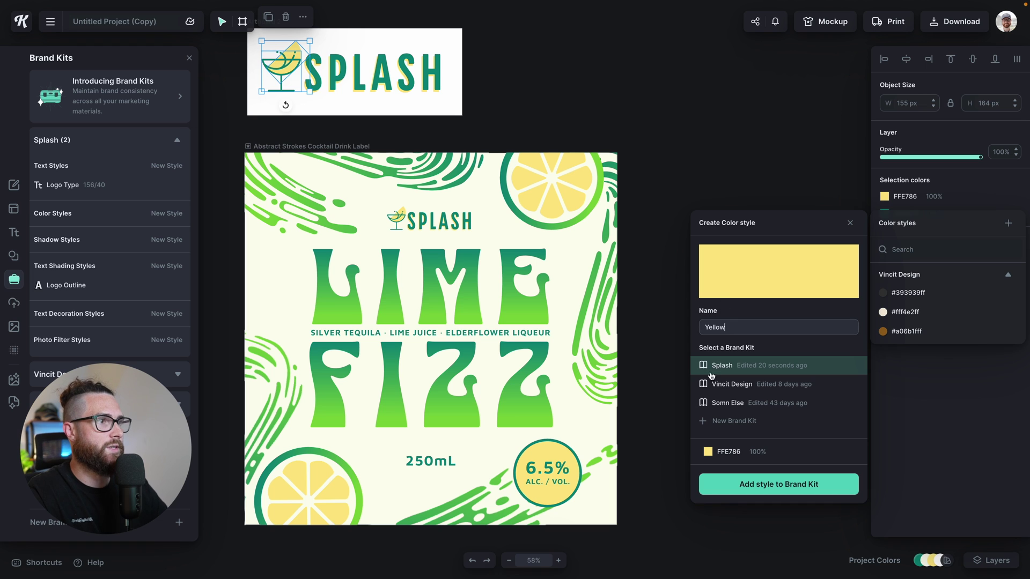
Save the cocktail glass icon's yellow FFE786 to the Splash brand kit as a color style named Yellow
{"action": "left_click", "coordinate": [776, 486]}
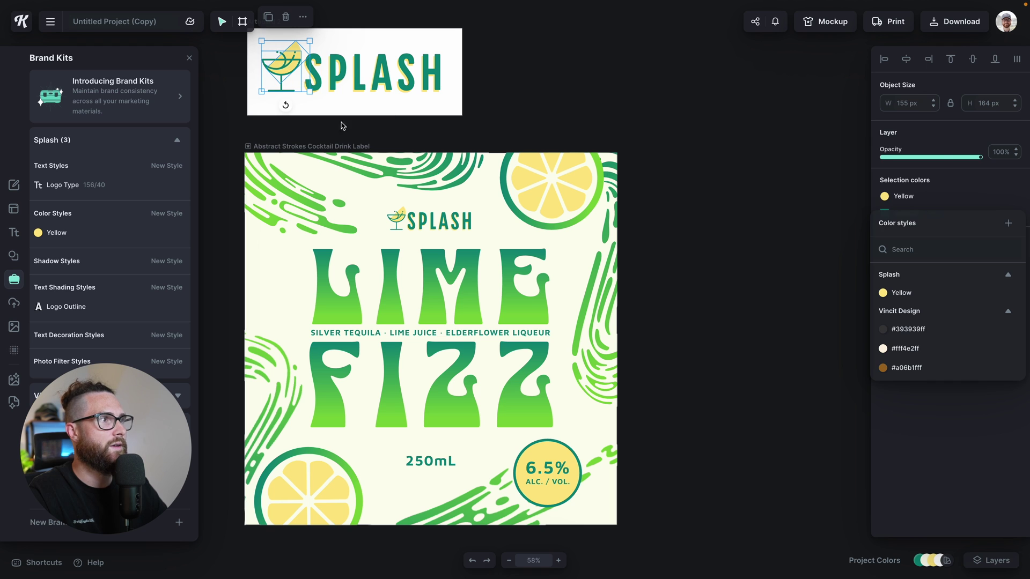
{"action": "left_click", "coordinate": [301, 103]}
Select the whole large SPLASH logo and save its green 0A8A7D to the Splash brand kit as a color style named Green
{"action": "left_click", "coordinate": [333, 72]}
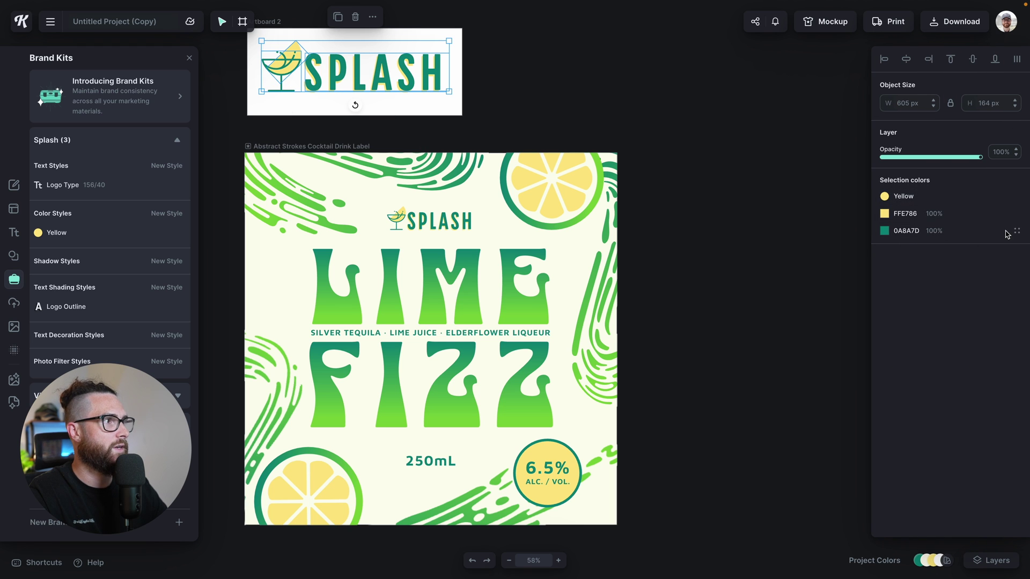
{"action": "left_click", "coordinate": [895, 214]}
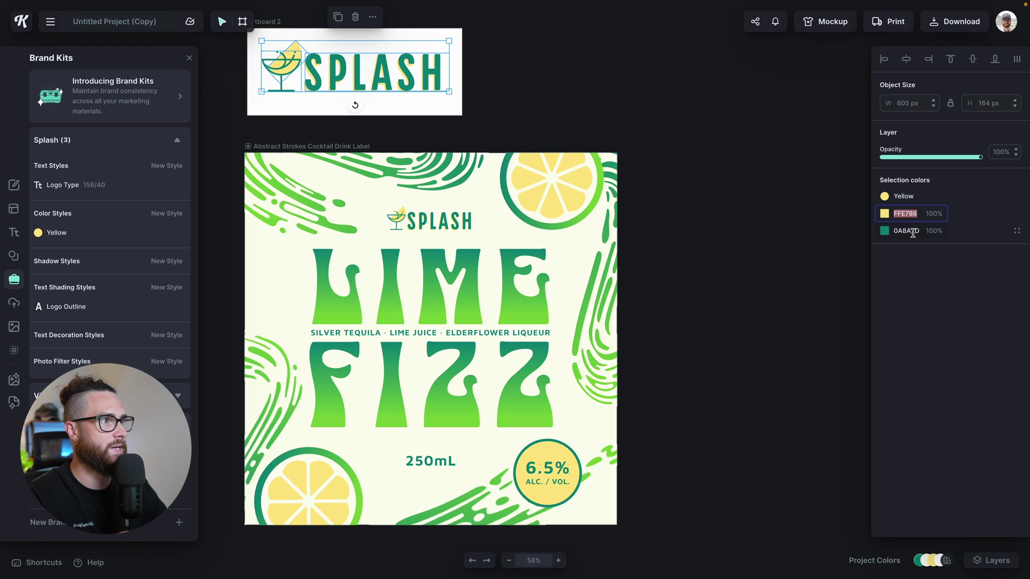
{"action": "left_click", "coordinate": [1017, 231]}
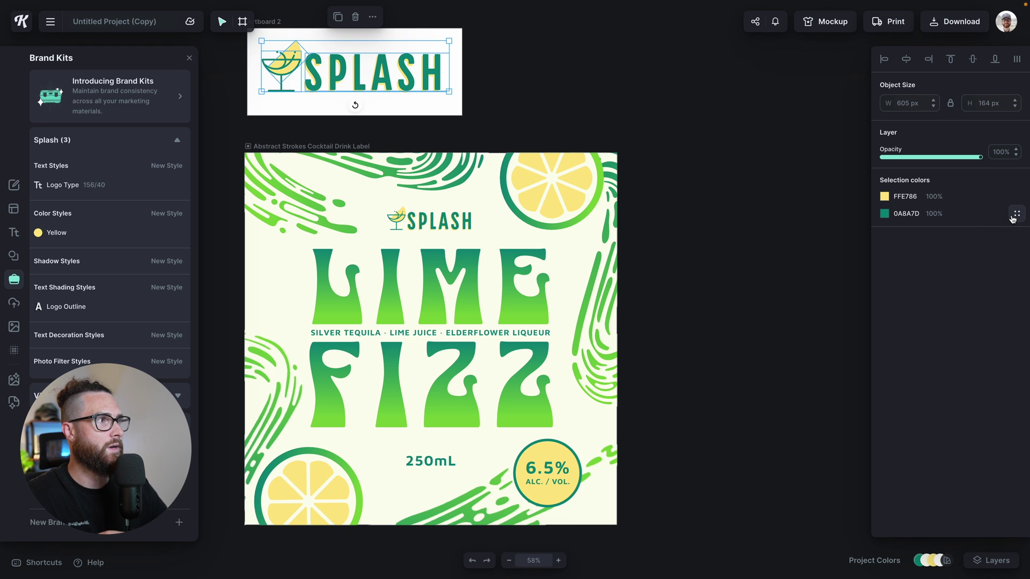
{"action": "left_click", "coordinate": [1016, 214]}
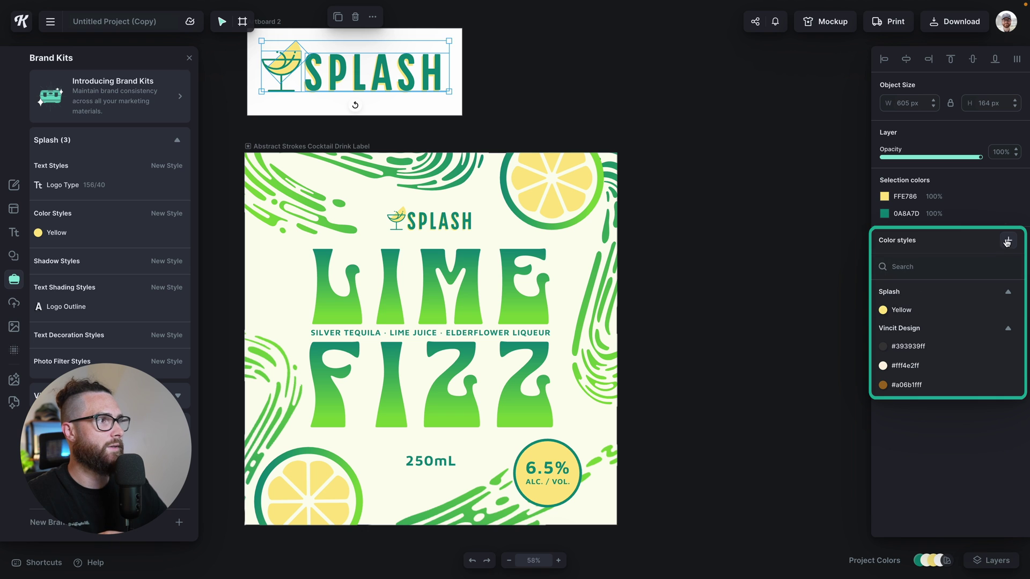
{"action": "left_click", "coordinate": [1008, 240]}
{"action": "left_click", "coordinate": [751, 340]}
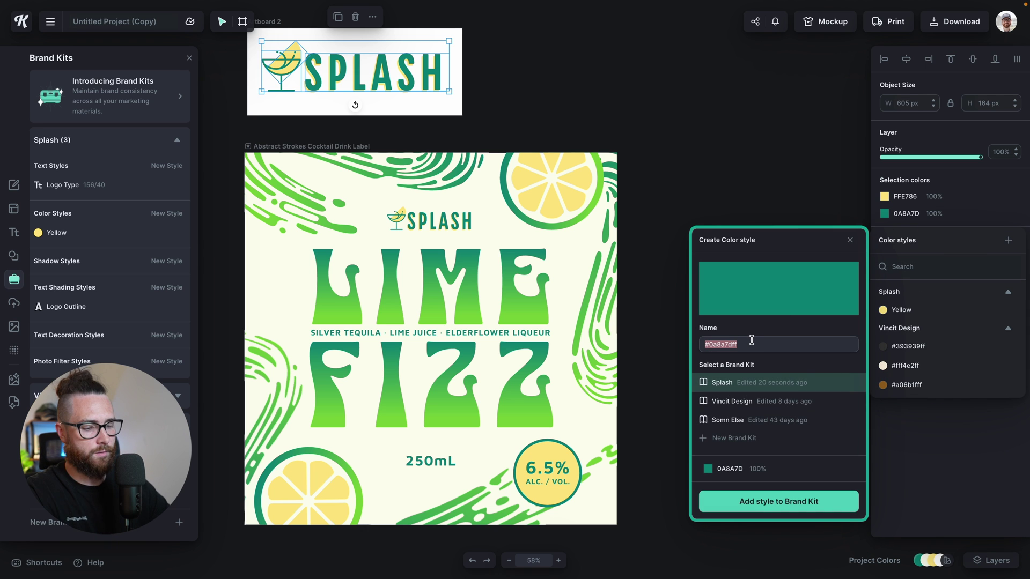
{"action": "type", "text": "Gre"}
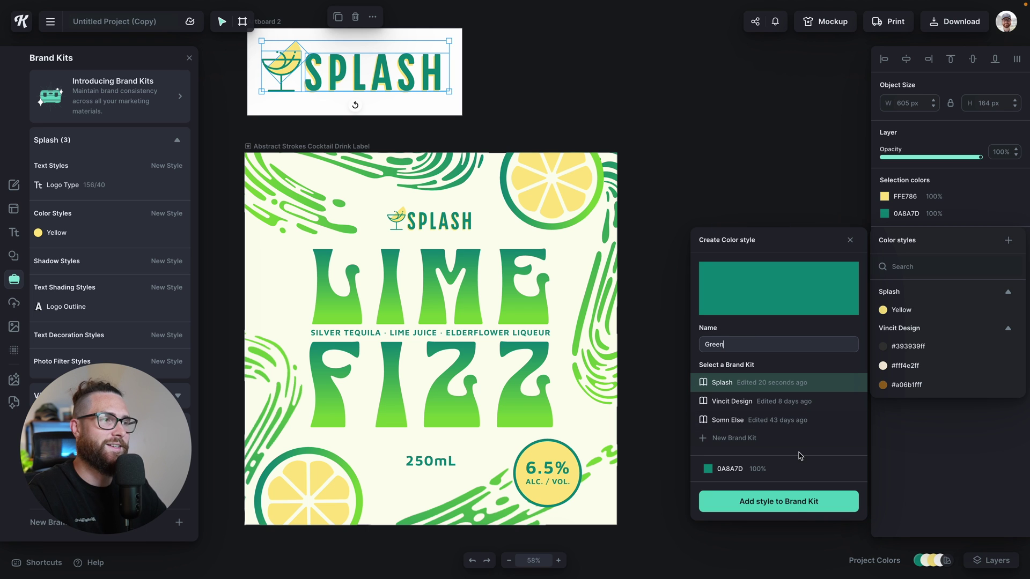
{"action": "type", "text": "en"}
{"action": "left_click", "coordinate": [802, 509]}
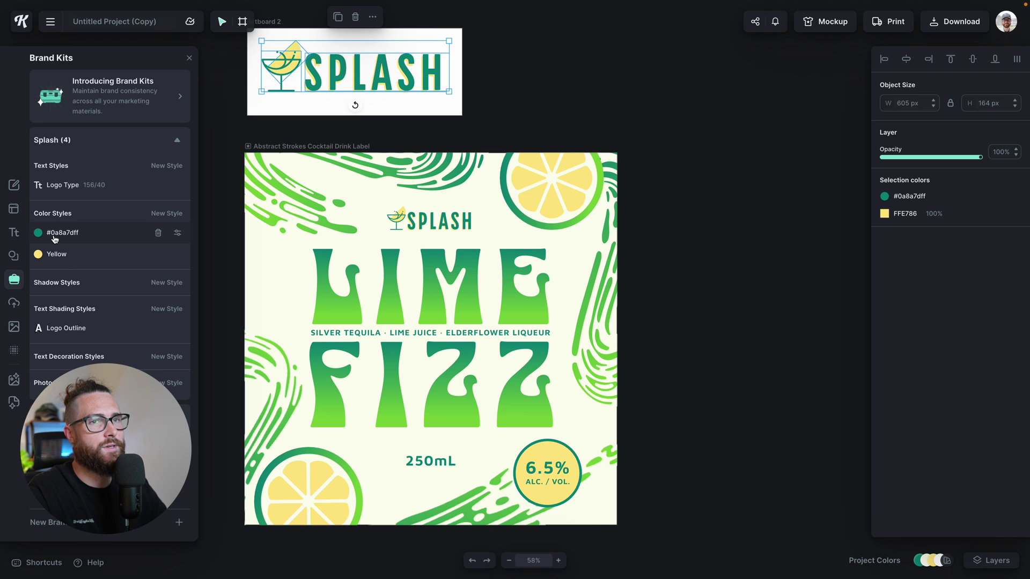
Rename the #0a8a7dff color style in the Splash brand kit to Green and publish the change
{"action": "left_click", "coordinate": [177, 232]}
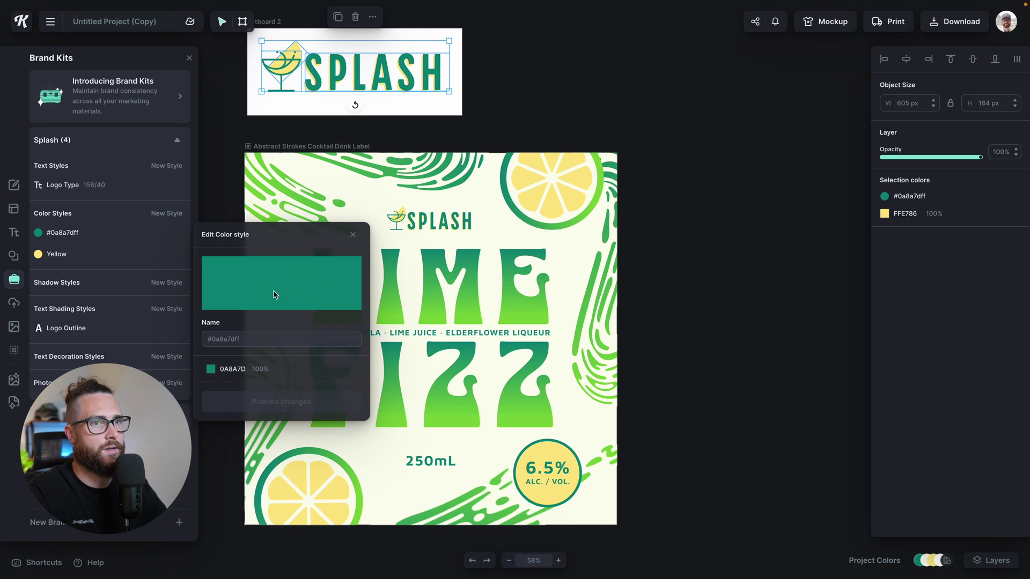
{"action": "triple_click", "coordinate": [253, 344]}
{"action": "type", "text": "Green"}
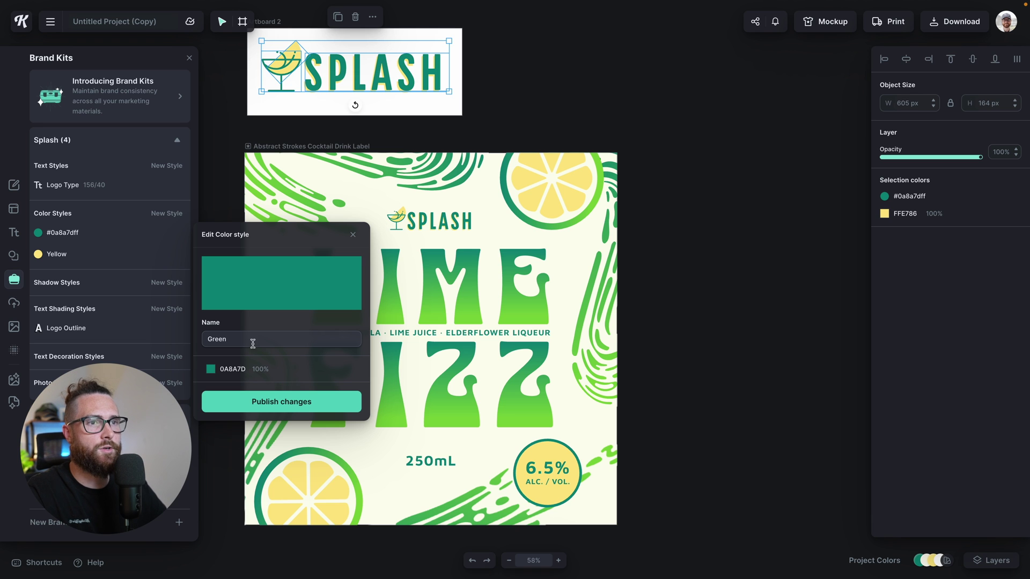
{"action": "left_click", "coordinate": [249, 404]}
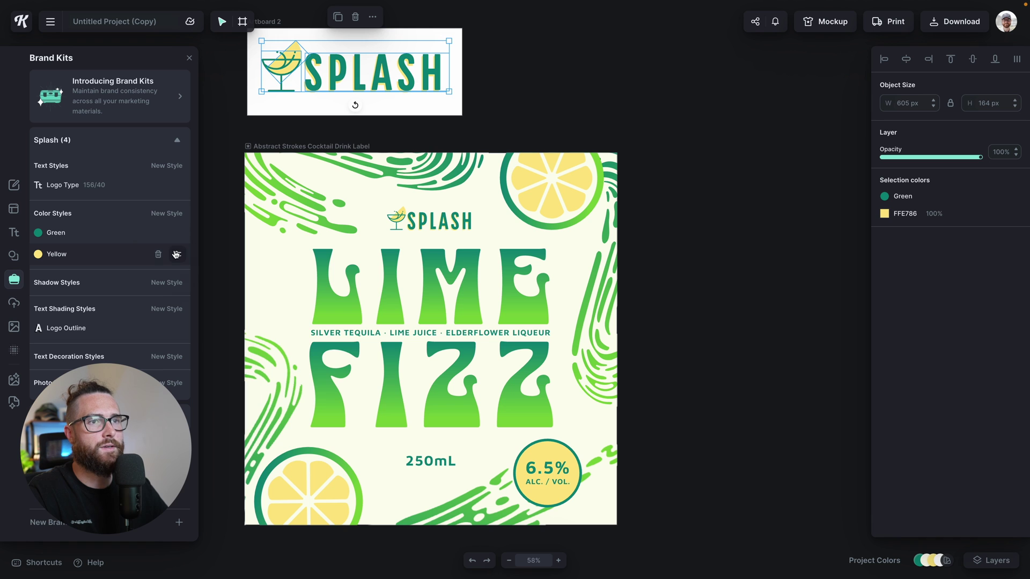
Open the Splash kit's Yellow color style to view its editable name and color, and close it without changes
{"action": "left_click", "coordinate": [177, 254]}
{"action": "left_click_drag", "start_coordinate": [207, 360], "coordinate": [235, 360]}
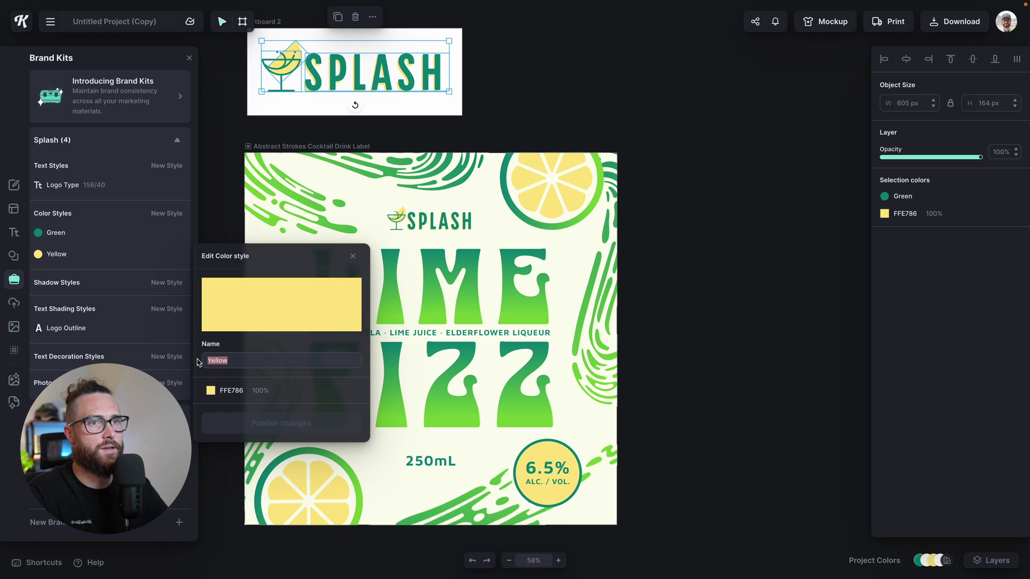
{"action": "left_click", "coordinate": [353, 256]}
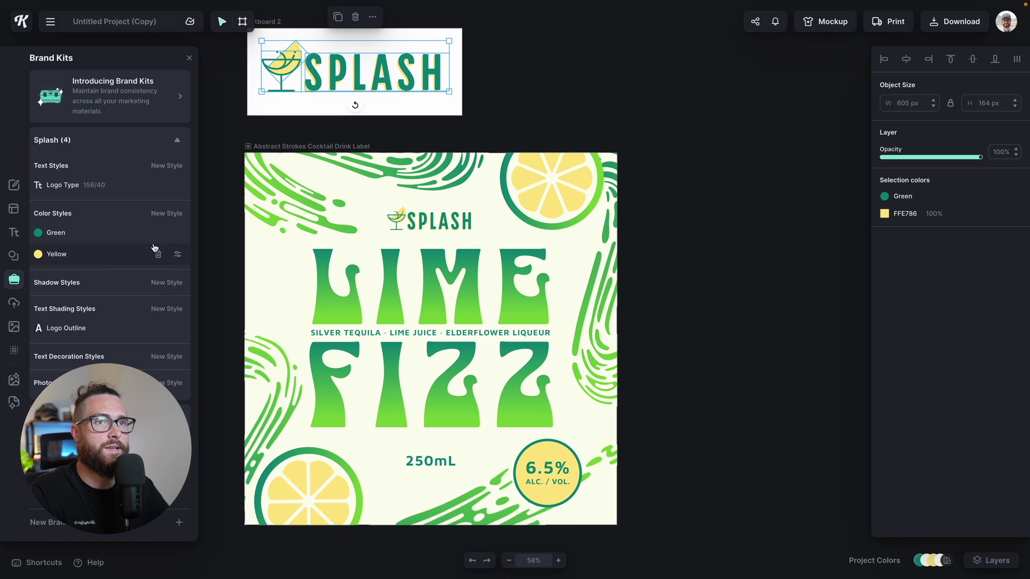
Add a square shape on the empty canvas beside the cocktail label and fill it with the Splash kit's Green color style
{"action": "left_click", "coordinate": [457, 122]}
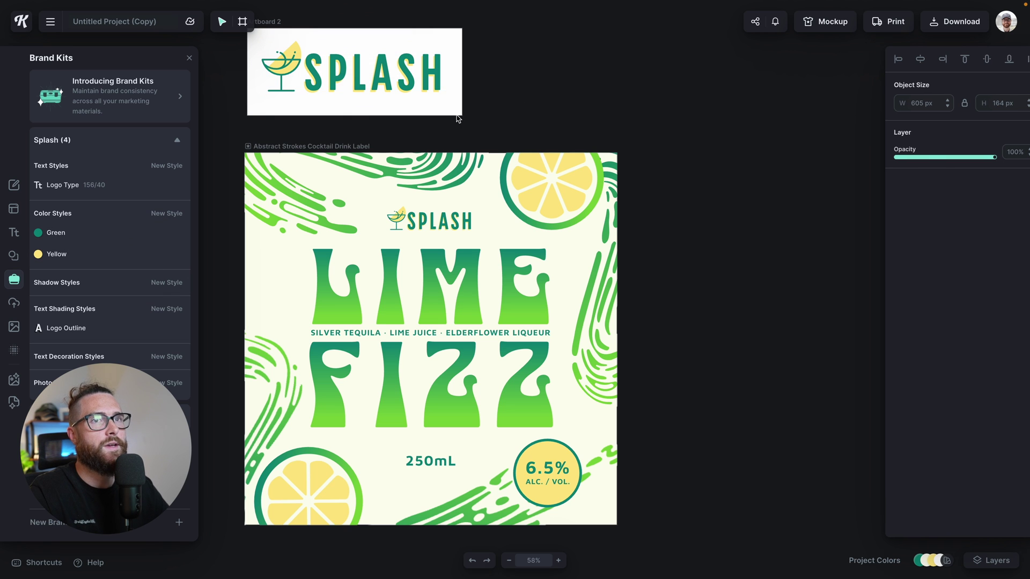
{"action": "left_click", "coordinate": [14, 253]}
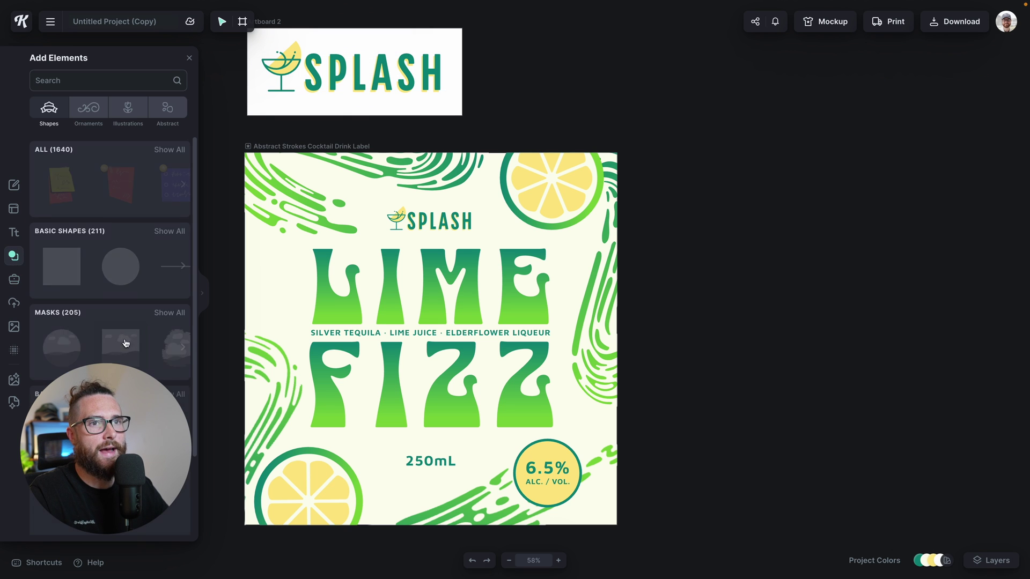
{"action": "left_click", "coordinate": [62, 267]}
{"action": "left_click_drag", "start_coordinate": [567, 278], "coordinate": [738, 200]}
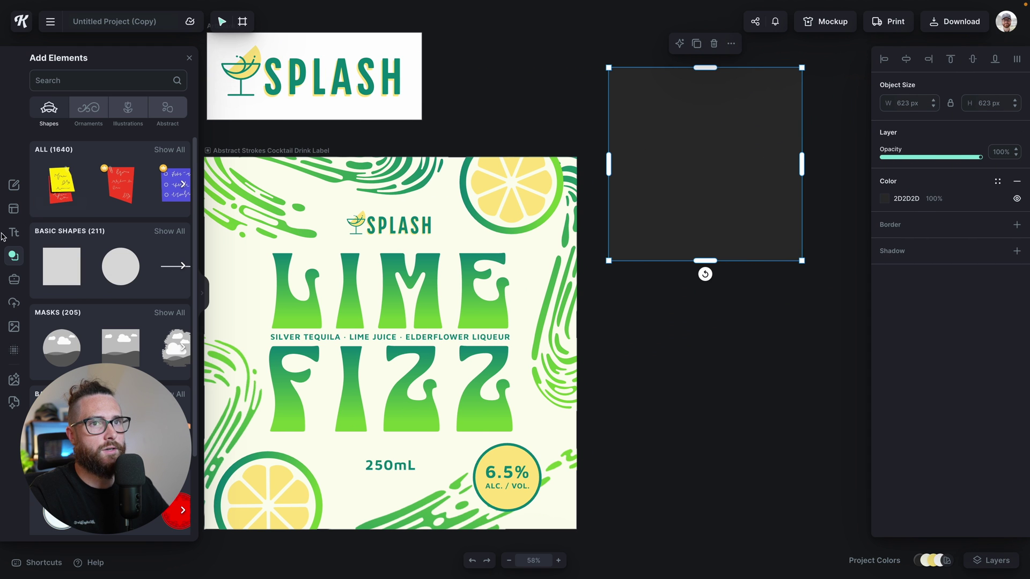
{"action": "left_click", "coordinate": [14, 279]}
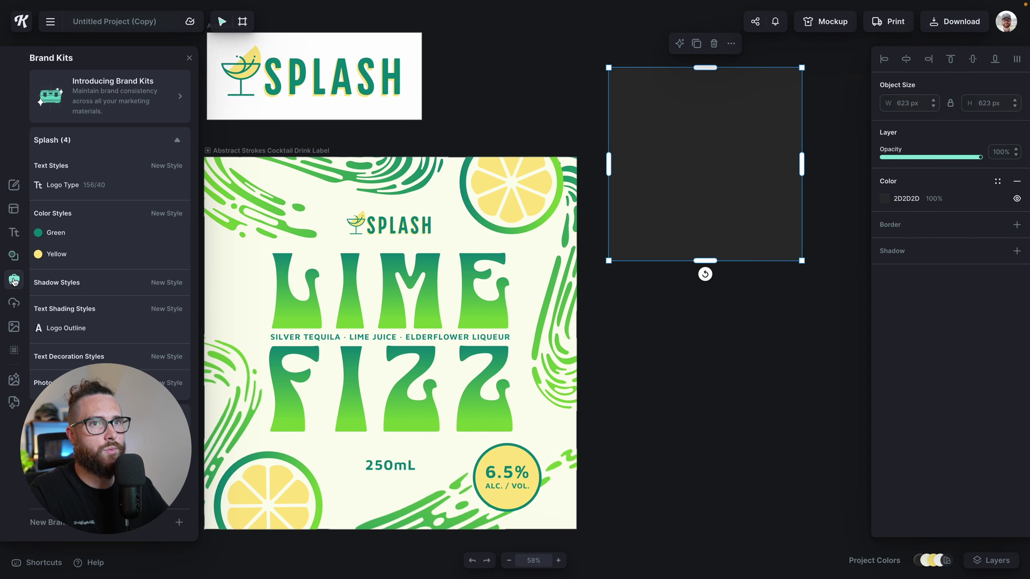
{"action": "left_click", "coordinate": [52, 235]}
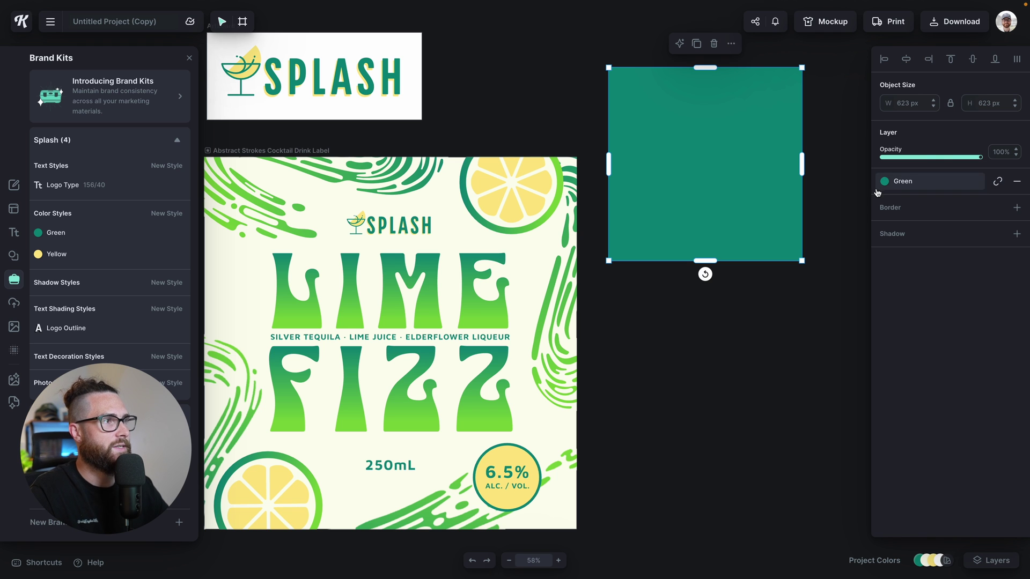
Duplicate the green square directly below the original and select the lower copy
{"action": "key", "text": "ctrl+d"}
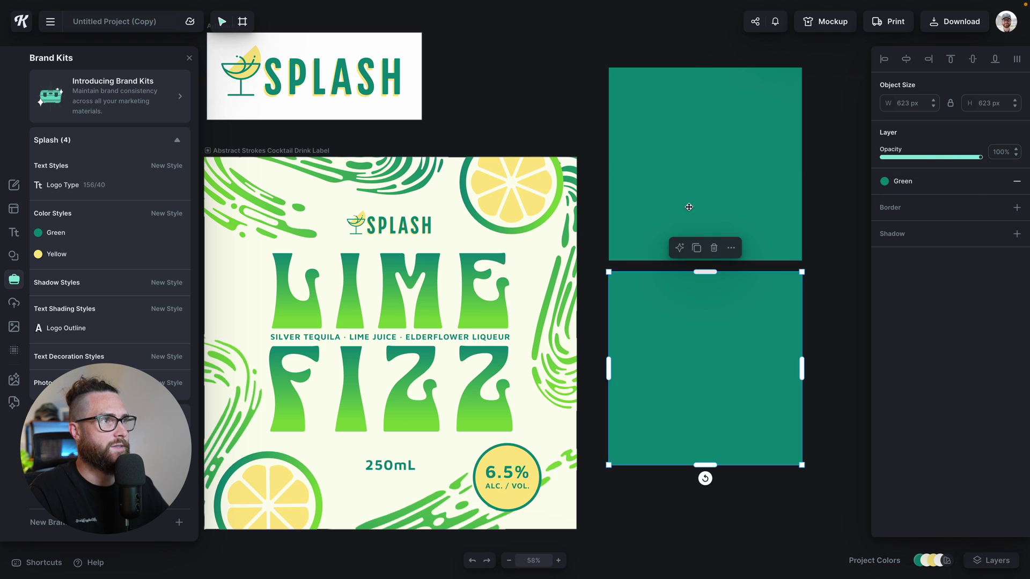
{"action": "left_click", "coordinate": [776, 159]}
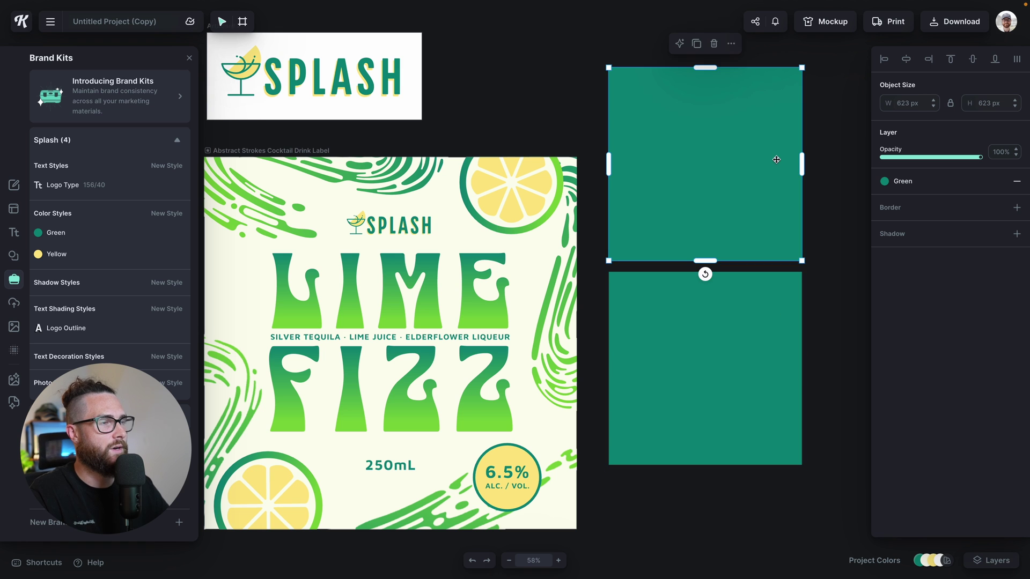
{"action": "left_click", "coordinate": [748, 280]}
{"action": "scroll", "coordinate": [770, 294], "scroll_direction": "down", "scroll_amount": 1}
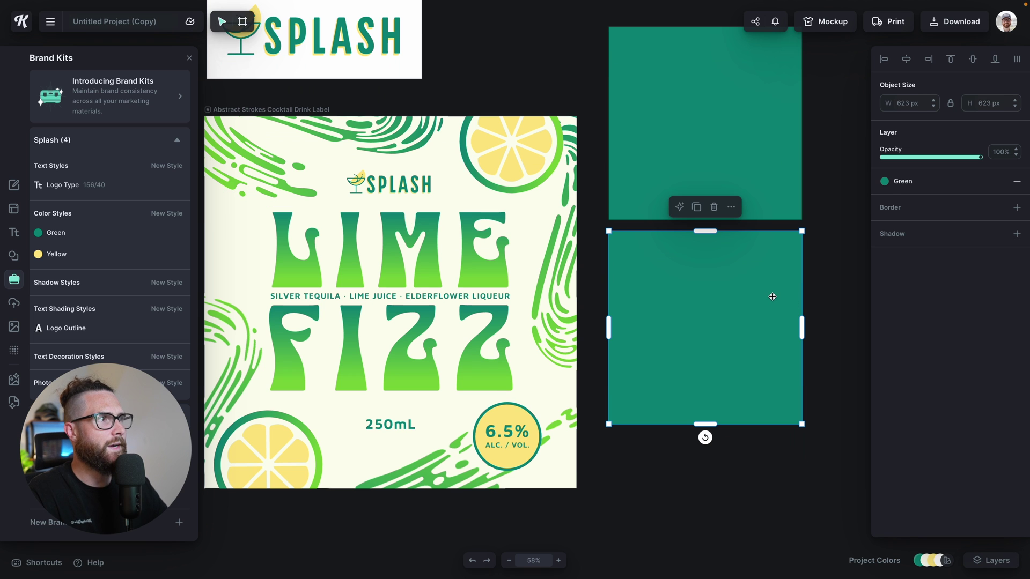
View the color styles available for the lower square, dismiss the list, and examine the options for its applied Green style
{"action": "left_click", "coordinate": [885, 181]}
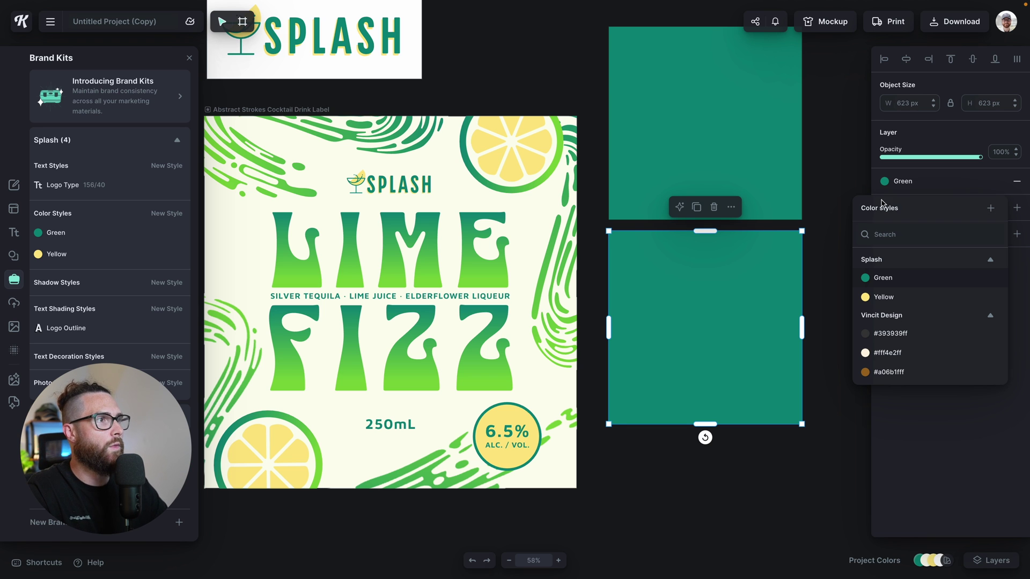
{"action": "left_click", "coordinate": [820, 253]}
{"action": "left_click", "coordinate": [774, 274]}
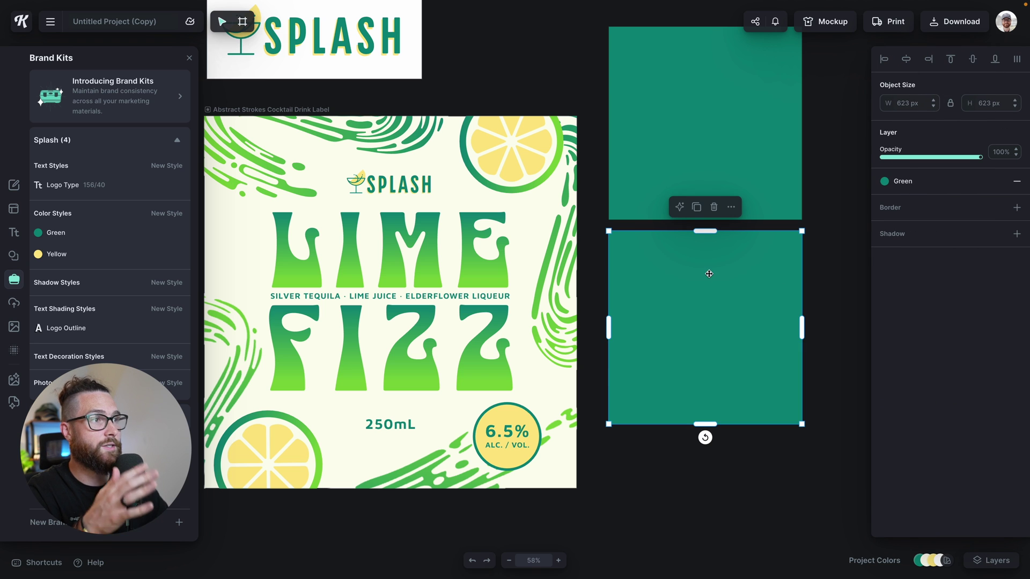
{"action": "mouse_move", "coordinate": [997, 185]}
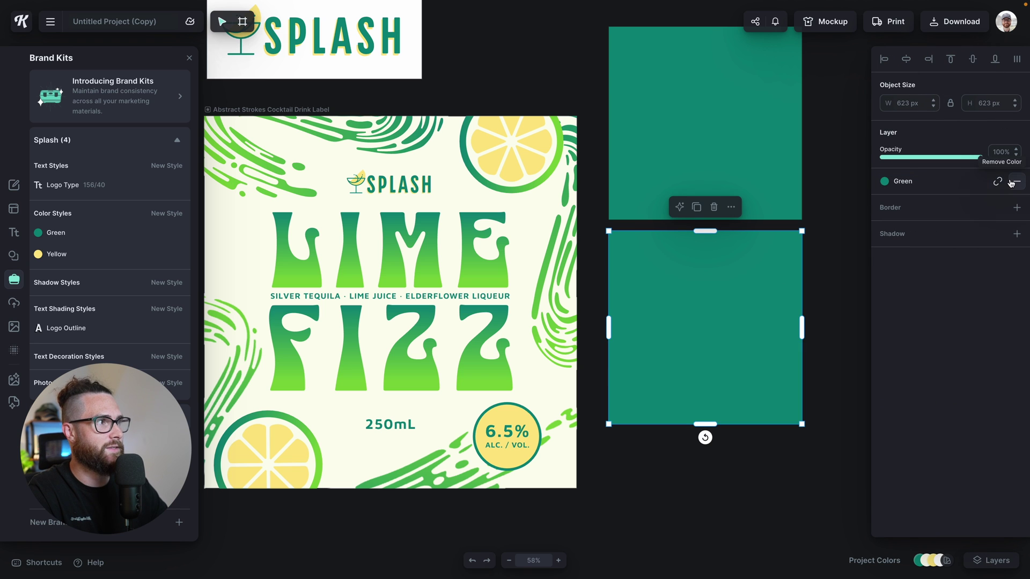
Detach the lower square from the Green color style, recolor its fill to 509E96, and check the upper square's applied style
{"action": "left_click", "coordinate": [999, 183]}
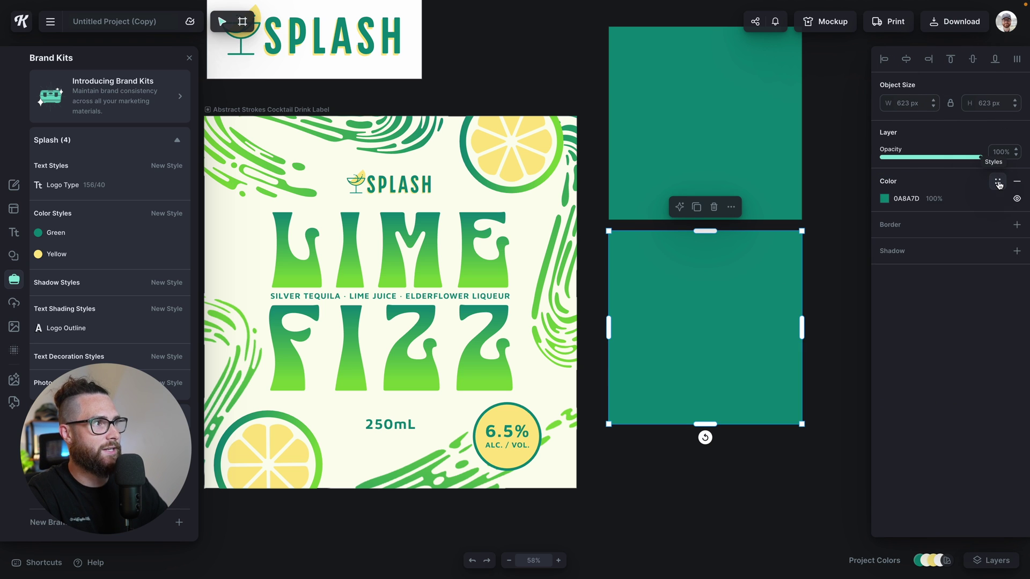
{"action": "left_click", "coordinate": [885, 199]}
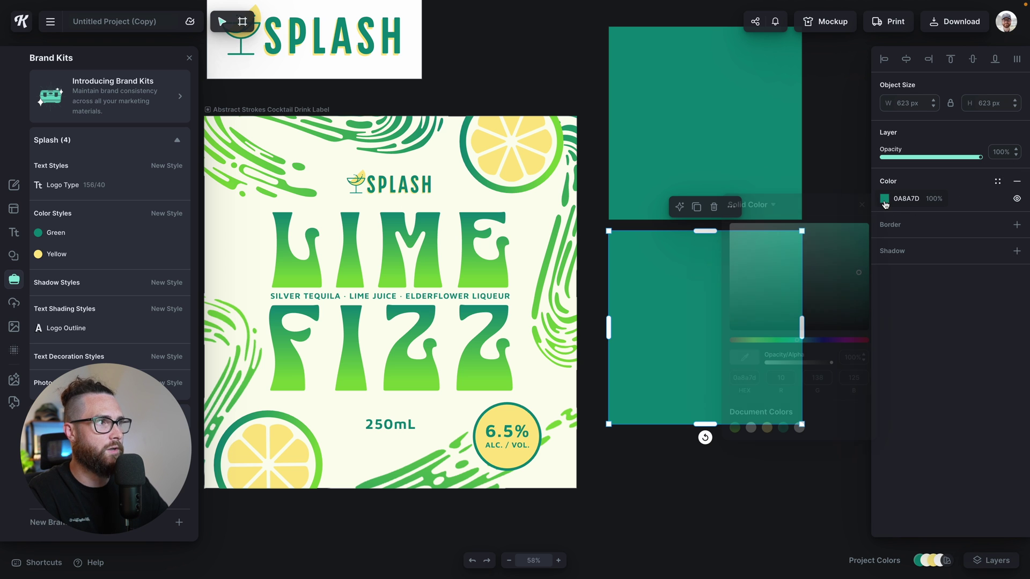
{"action": "left_click_drag", "start_coordinate": [844, 260], "coordinate": [798, 264]}
{"action": "left_click", "coordinate": [843, 184]}
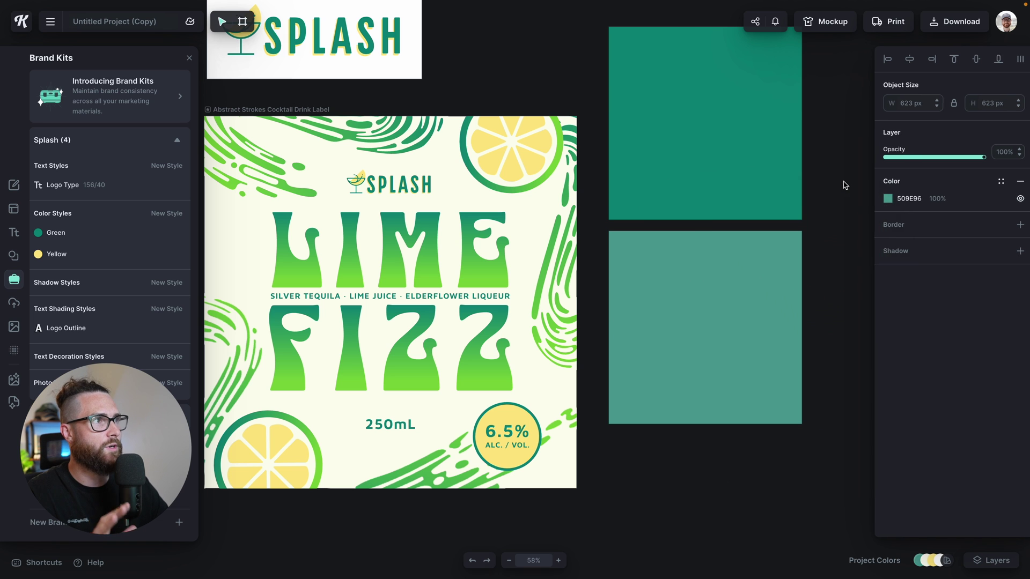
{"action": "left_click", "coordinate": [777, 161]}
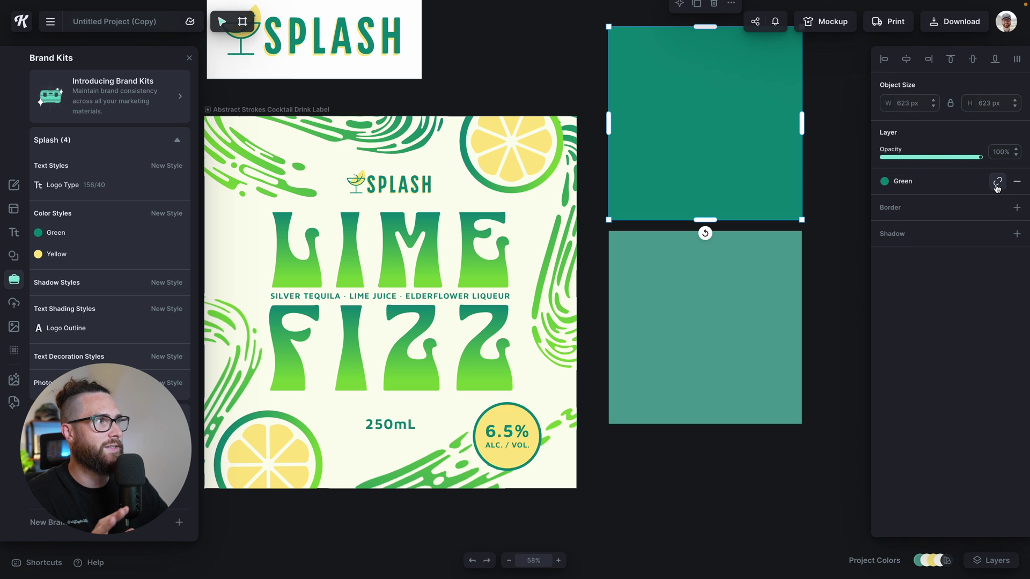
Change the lower square's solid fill to the dark blue 30349D
{"action": "scroll", "coordinate": [828, 186], "scroll_direction": "up", "scroll_amount": 1}
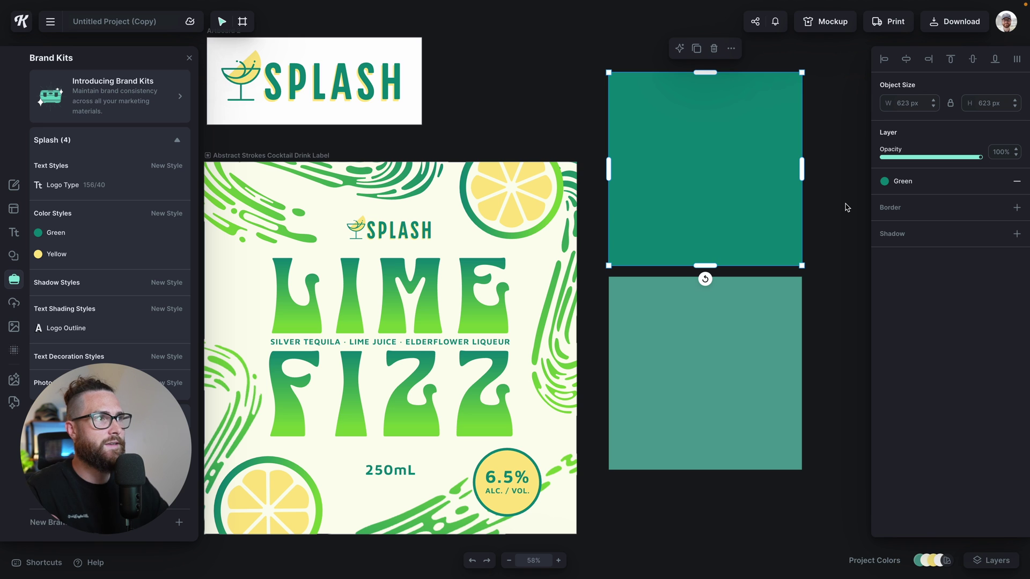
{"action": "left_click", "coordinate": [745, 374]}
{"action": "left_click", "coordinate": [884, 198]}
{"action": "left_click_drag", "start_coordinate": [797, 340], "coordinate": [821, 341]}
{"action": "left_click", "coordinate": [844, 298]}
{"action": "left_click_drag", "start_coordinate": [844, 298], "coordinate": [828, 268]}
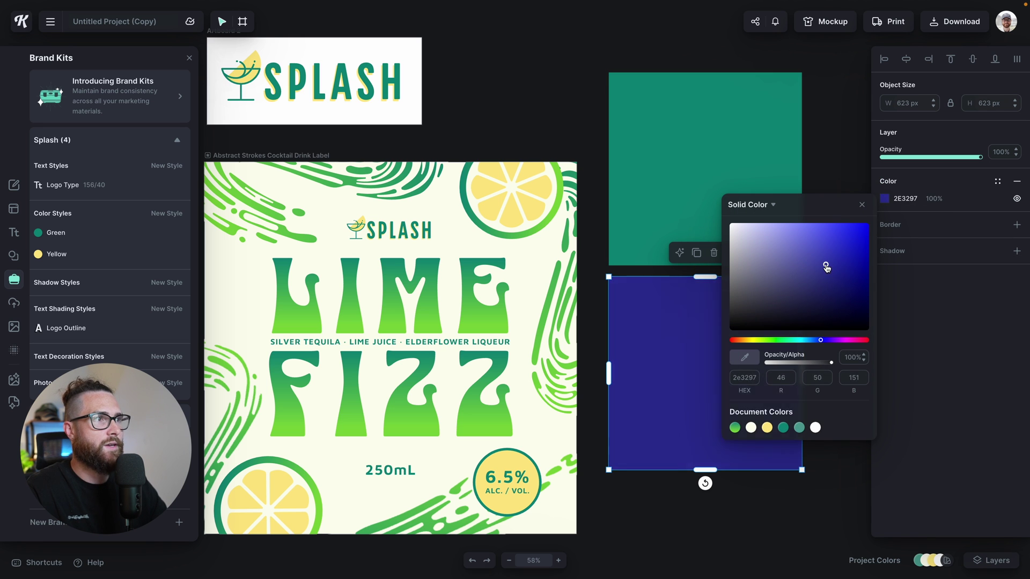
{"action": "key", "text": "Escape"}
{"action": "left_click", "coordinate": [739, 341]}
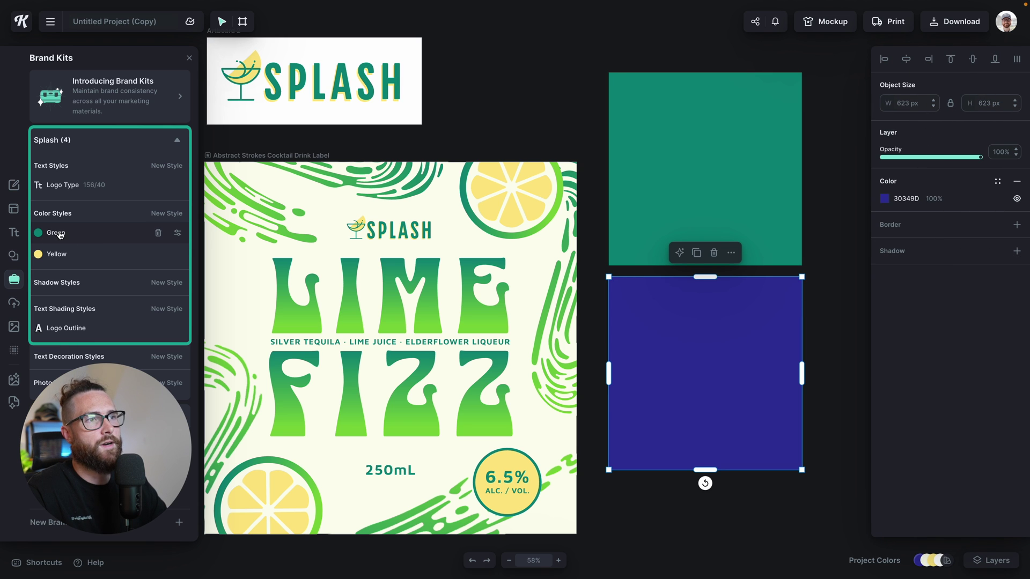
Apply the Splash kit's Green color style to the lower square and remove the color fill from the upper square
{"action": "left_click", "coordinate": [56, 258]}
{"action": "left_click", "coordinate": [61, 235]}
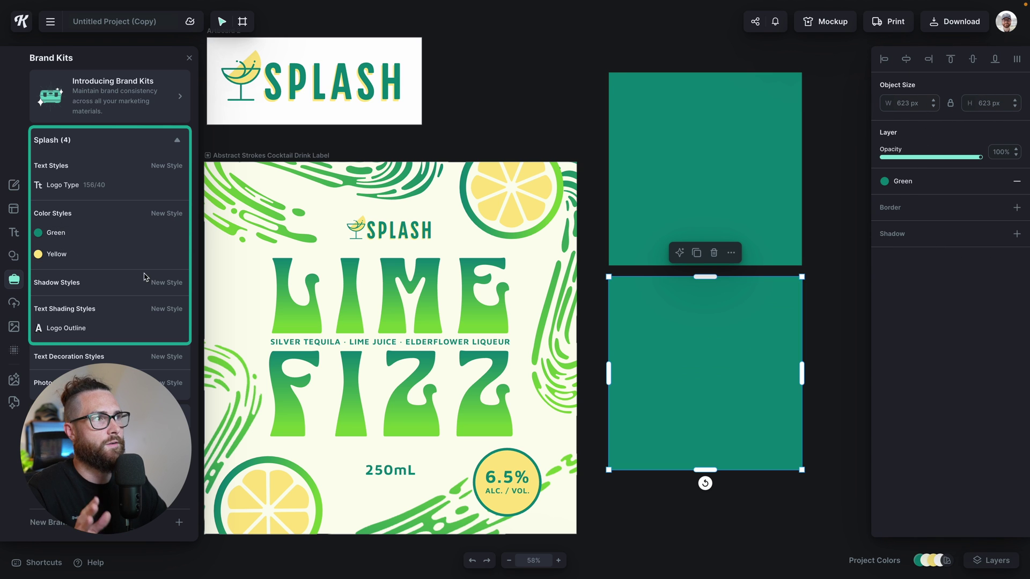
{"action": "left_click", "coordinate": [705, 219]}
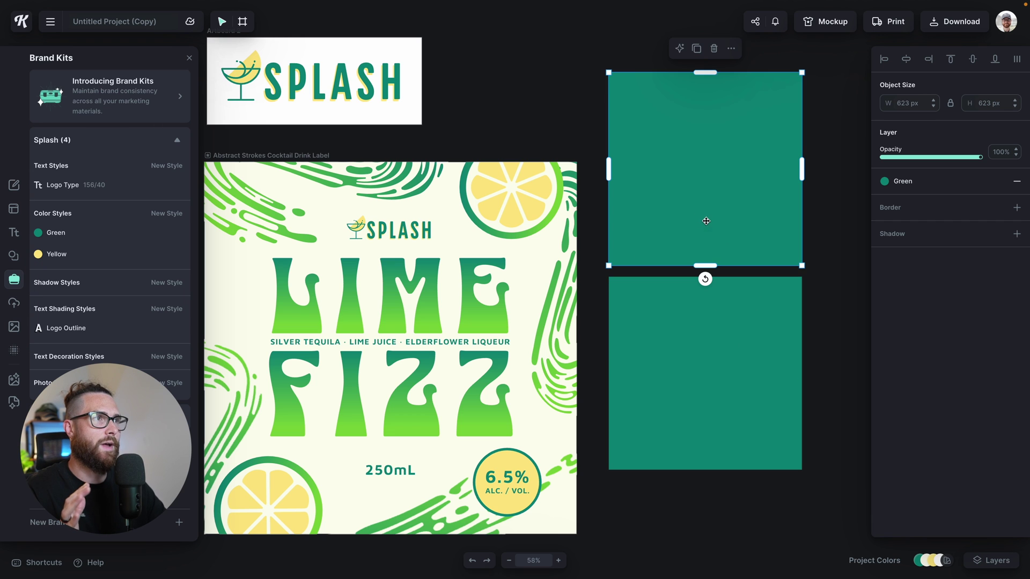
{"action": "left_click", "coordinate": [1014, 185]}
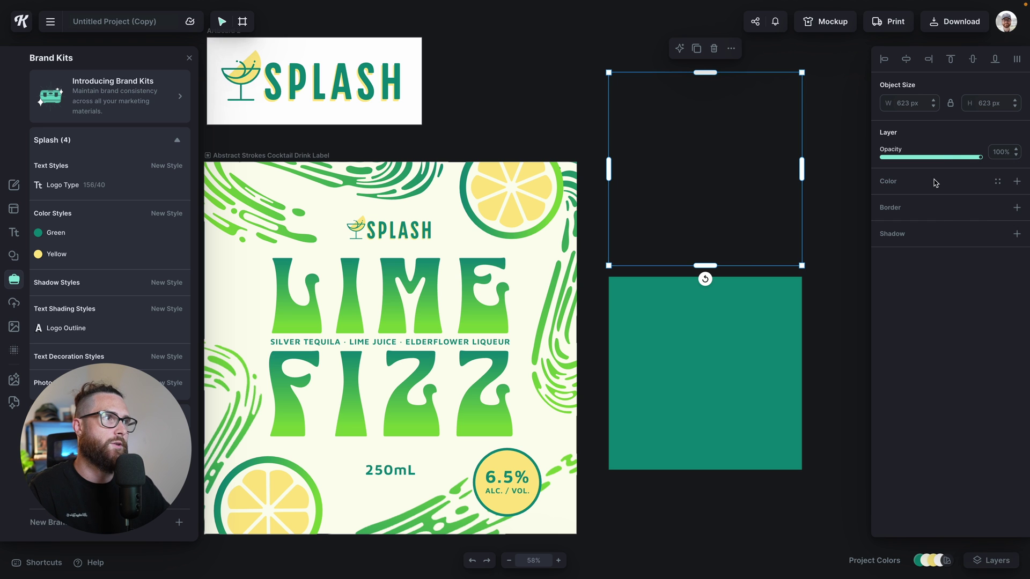
{"action": "left_click", "coordinate": [799, 154]}
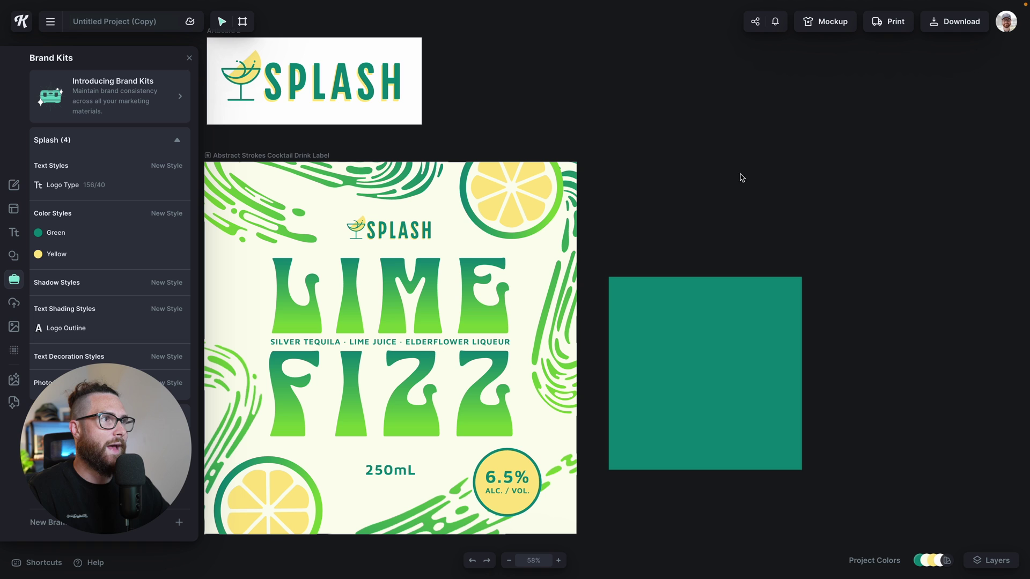
{"action": "scroll", "coordinate": [695, 212], "scroll_direction": "up", "scroll_amount": 2}
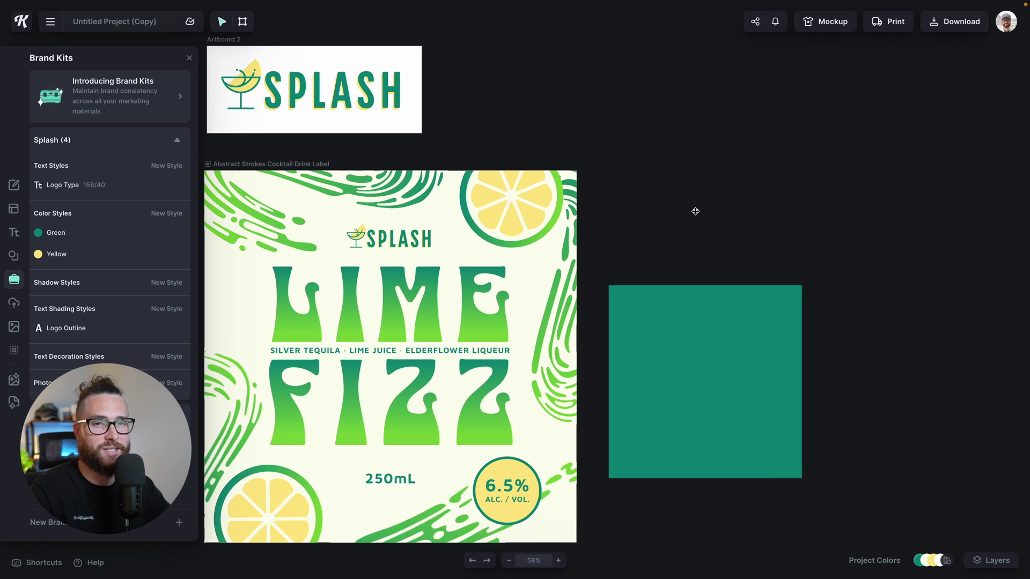
{"action": "scroll", "coordinate": [699, 227], "scroll_direction": "up", "scroll_amount": 1}
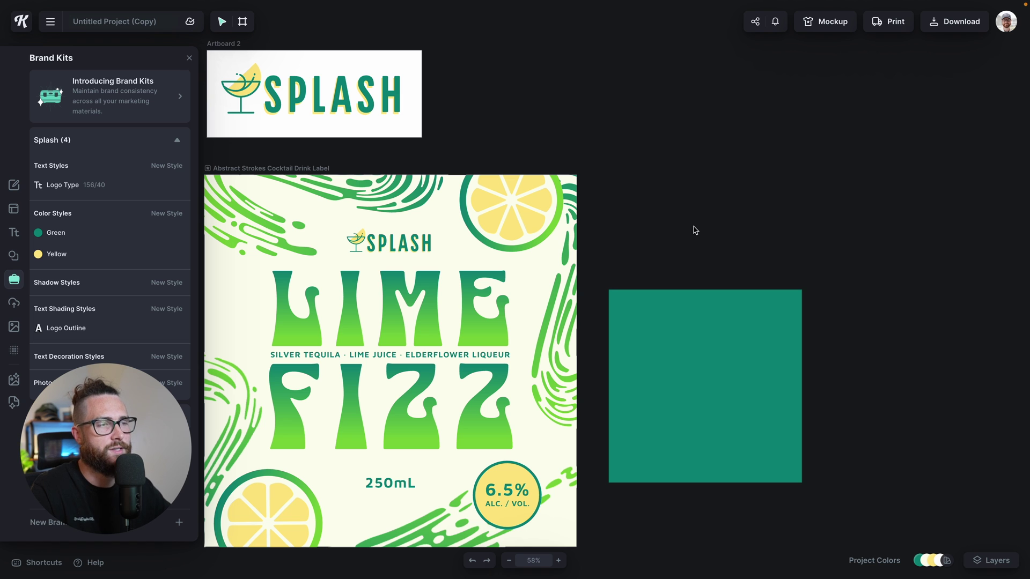
Move the lower green square up beside the label and give it a black 000000 border with a weight of 25.40
{"action": "left_click", "coordinate": [695, 356]}
{"action": "left_click_drag", "start_coordinate": [706, 382], "coordinate": [712, 228]}
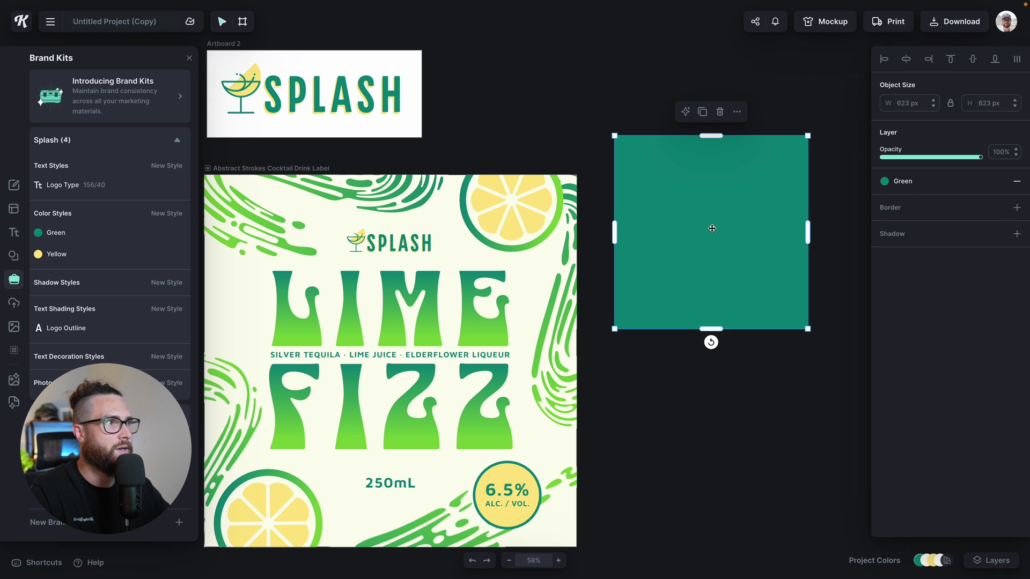
{"action": "left_click", "coordinate": [1016, 207]}
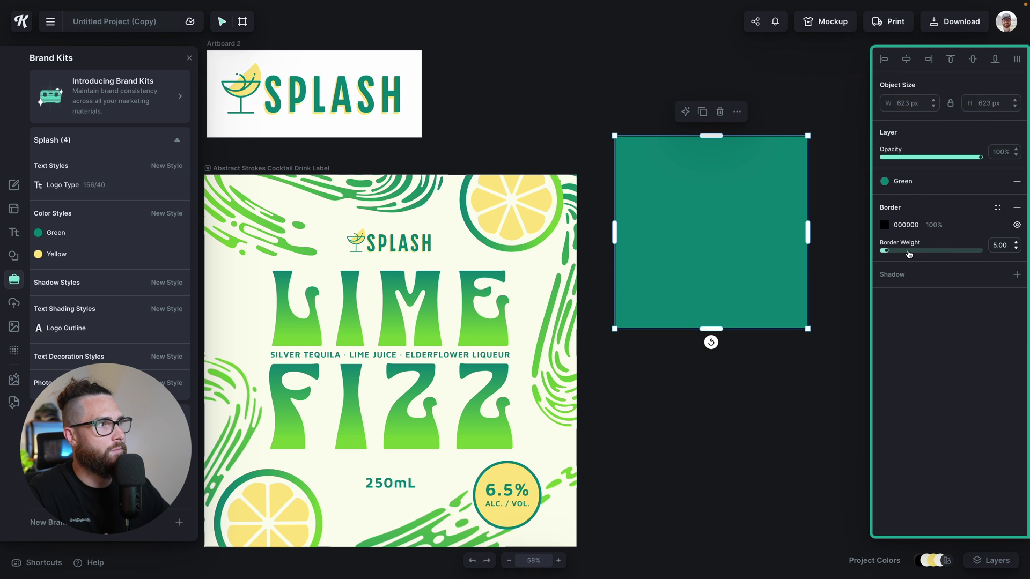
{"action": "left_click_drag", "start_coordinate": [889, 254], "coordinate": [907, 251]}
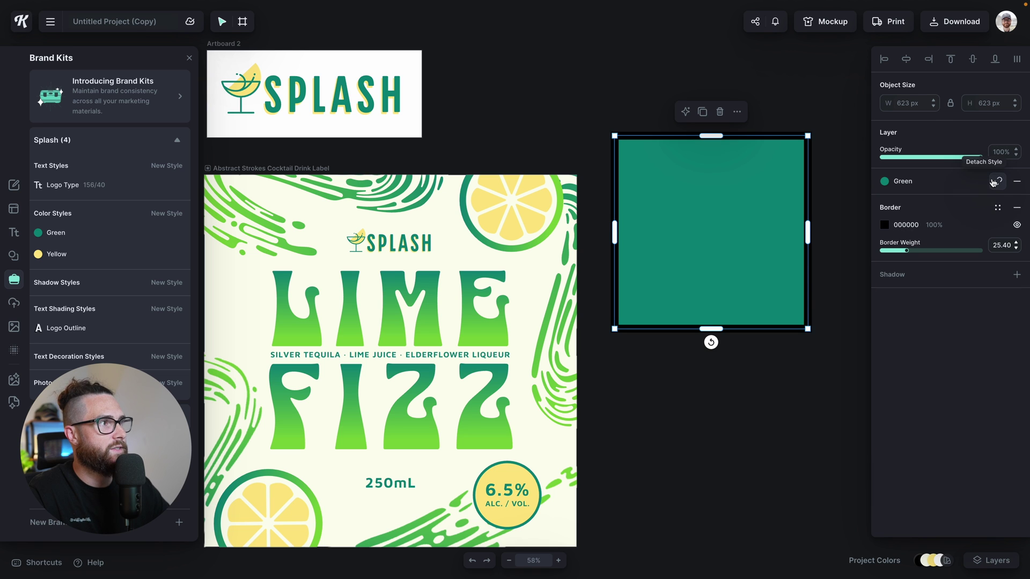
Replace the bordered square's Green style with a solid red 9E2D2D fill, and delete the square
{"action": "left_click", "coordinate": [1016, 181]}
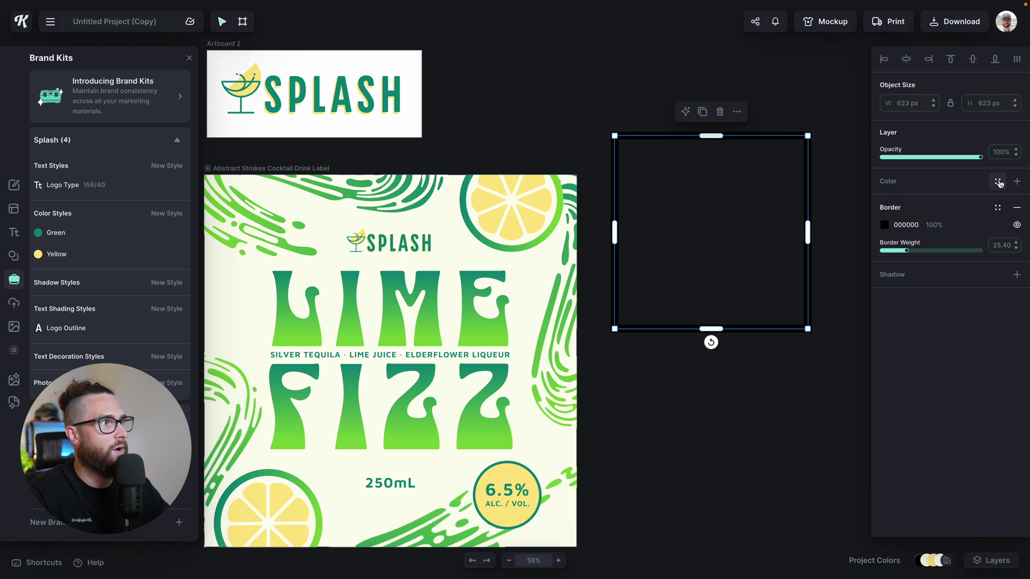
{"action": "left_click", "coordinate": [1017, 182]}
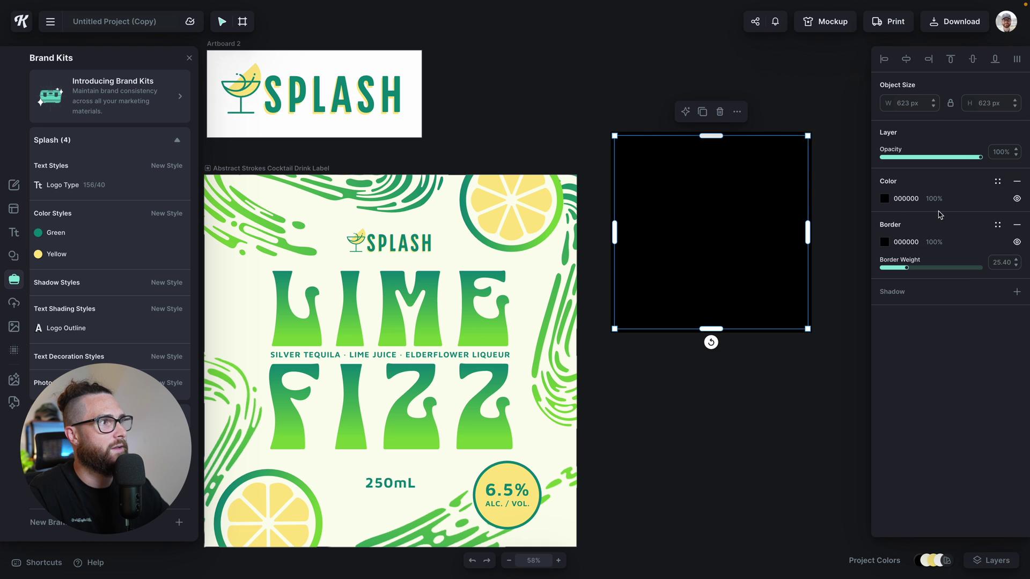
{"action": "left_click", "coordinate": [884, 199]}
{"action": "left_click", "coordinate": [830, 267]}
{"action": "left_click", "coordinate": [834, 184]}
{"action": "left_click", "coordinate": [701, 218]}
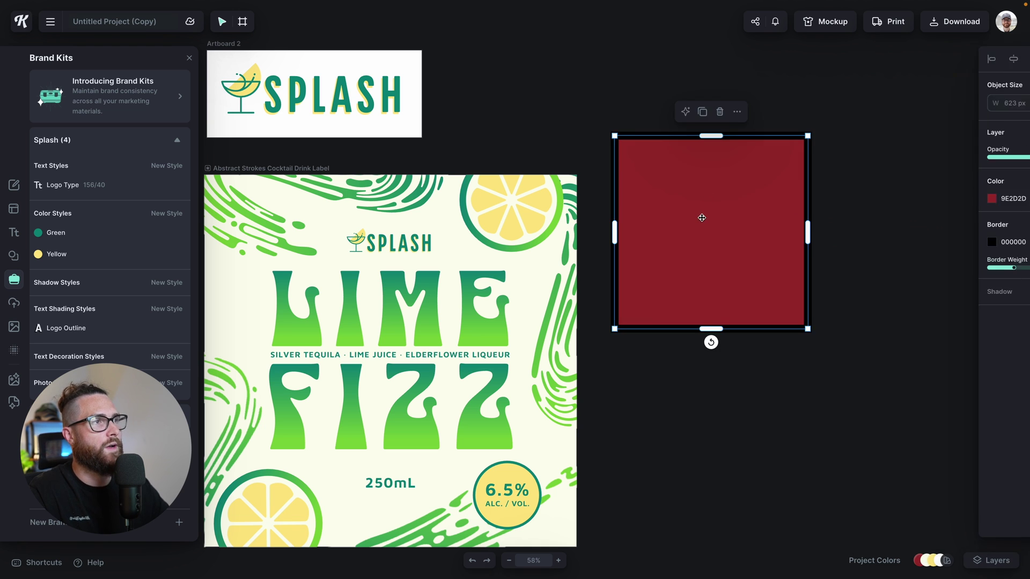
{"action": "key", "text": "Delete"}
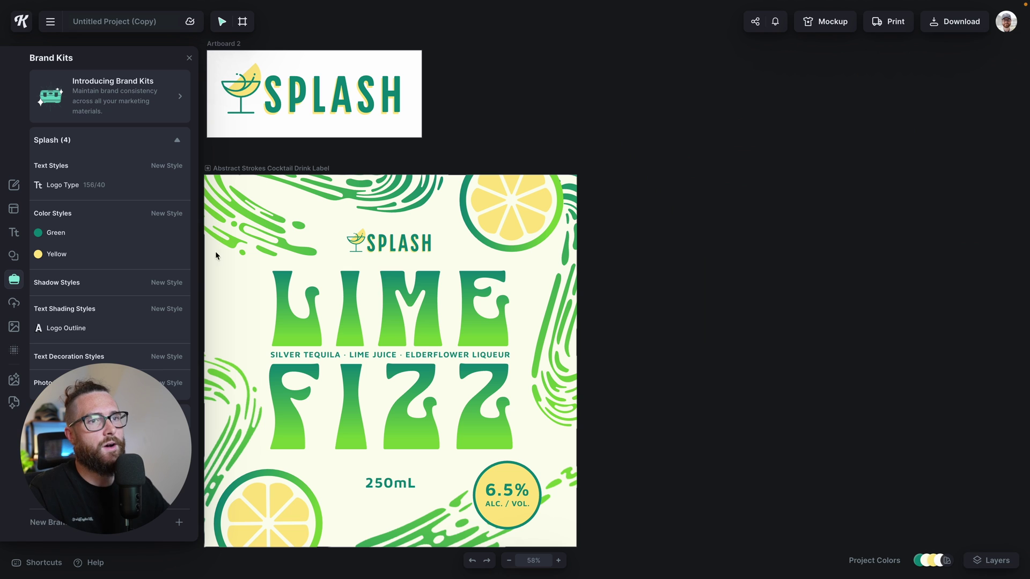
Try out a new Splash shadow style with offset 64, angle -68° and blur 12, and discard it
{"action": "left_click", "coordinate": [161, 290]}
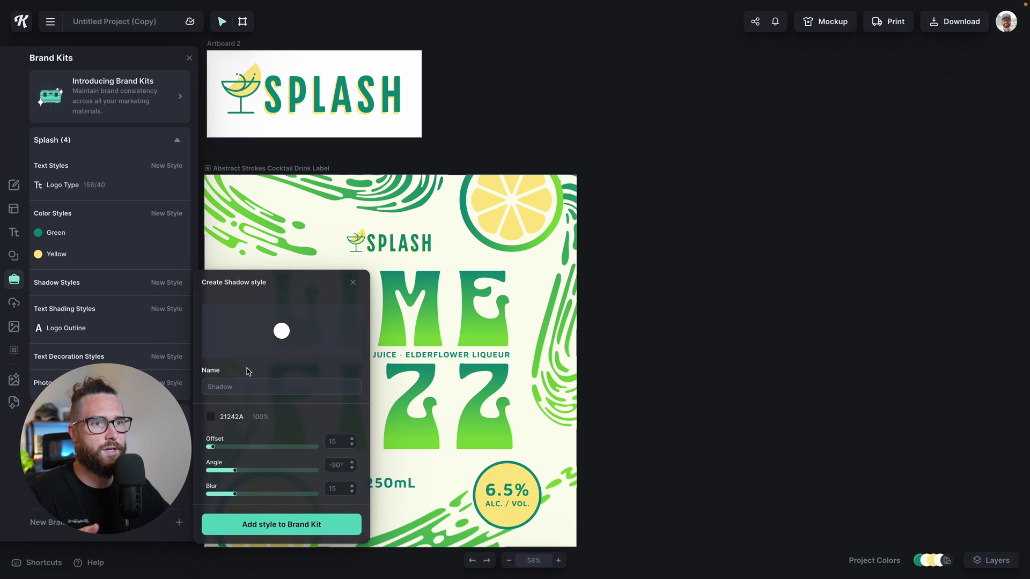
{"action": "left_click_drag", "start_coordinate": [211, 447], "coordinate": [274, 447]}
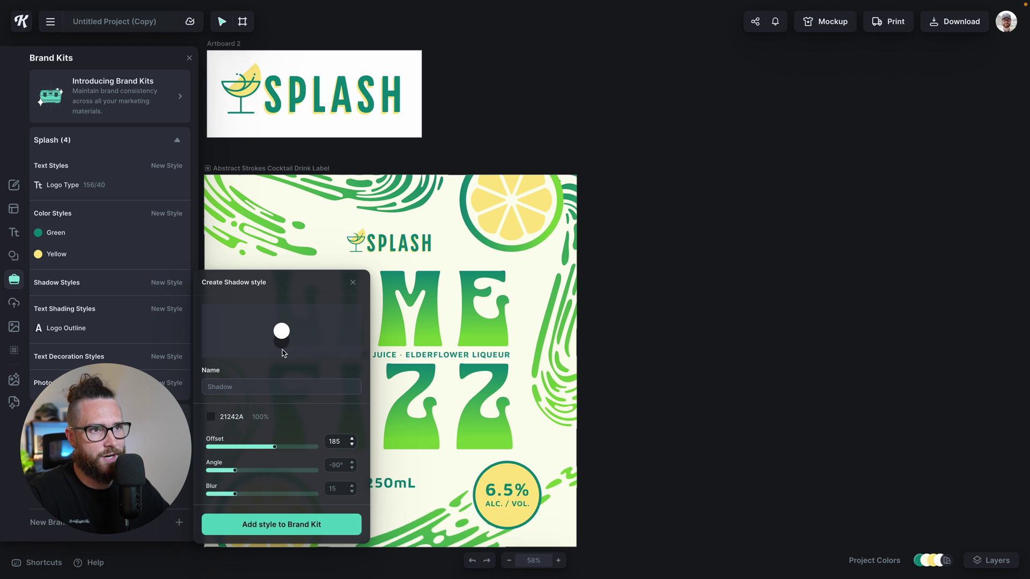
{"action": "left_click_drag", "start_coordinate": [275, 454], "coordinate": [230, 494]}
{"action": "mouse_move", "coordinate": [247, 471]}
{"action": "left_mouse_down"}
{"action": "mouse_move", "coordinate": [230, 447]}
{"action": "mouse_move", "coordinate": [244, 476]}
{"action": "left_mouse_up"}
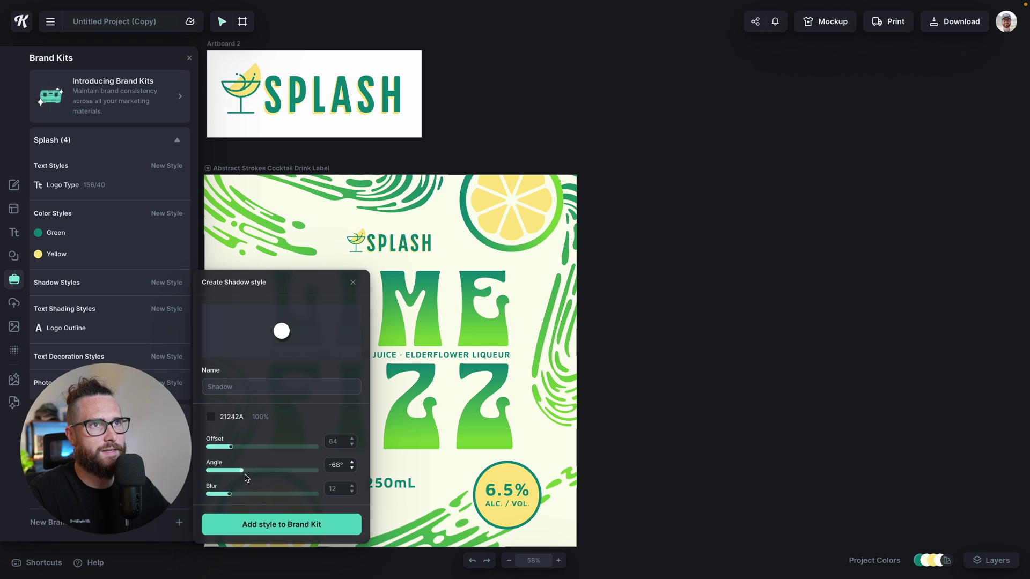
{"action": "left_click", "coordinate": [296, 180]}
Duplicate the cocktail label artboard and place the copy directly beside the original
{"action": "left_click_drag", "start_coordinate": [296, 179], "coordinate": [678, 180]}
{"action": "scroll", "coordinate": [659, 181], "scroll_direction": "right", "scroll_amount": 6}
{"action": "scroll", "coordinate": [660, 181], "scroll_direction": "down", "scroll_amount": 2}
{"action": "scroll", "coordinate": [644, 182], "scroll_direction": "left", "scroll_amount": 2}
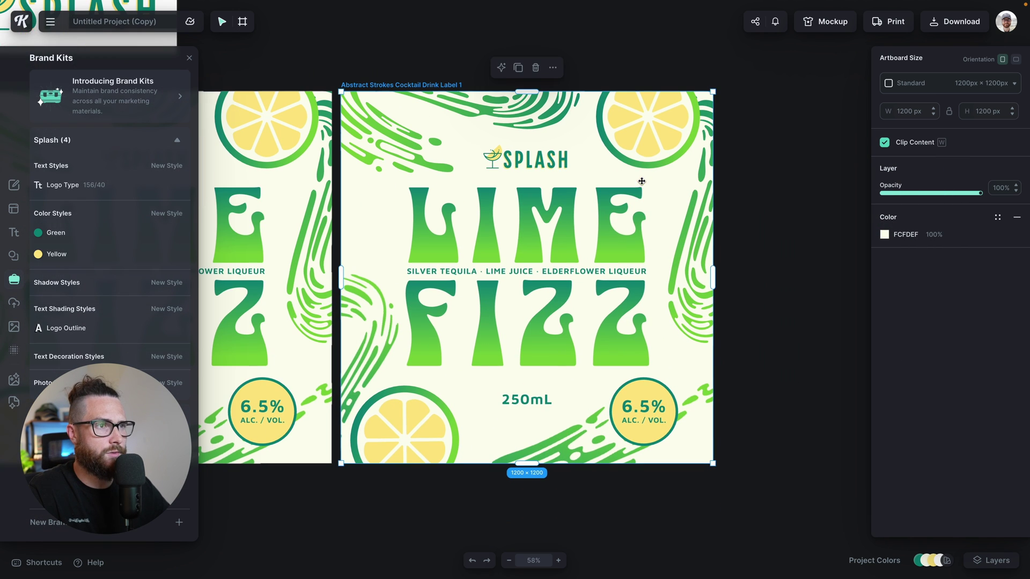
{"action": "left_click", "coordinate": [773, 313]}
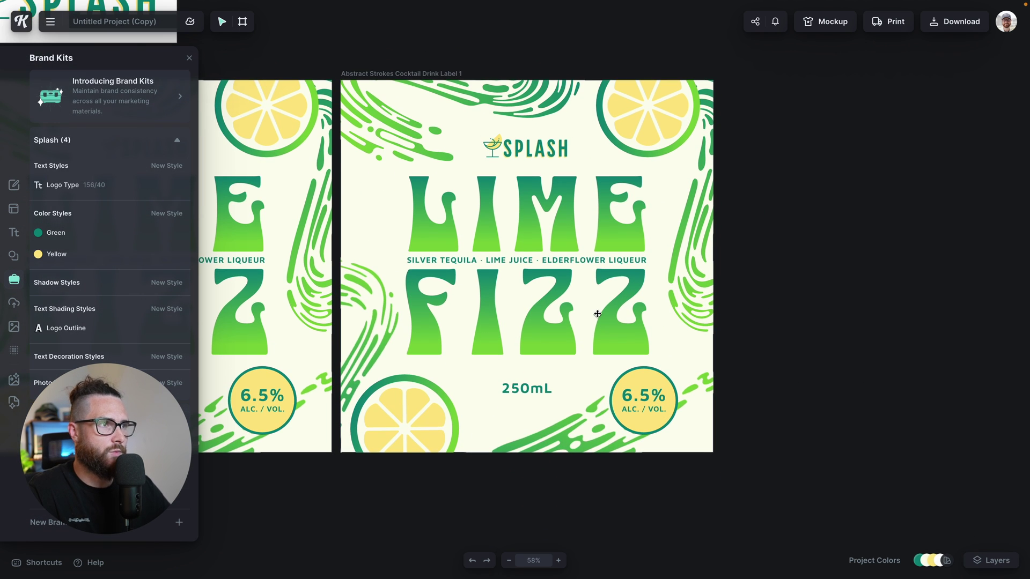
{"action": "scroll", "coordinate": [606, 306], "scroll_direction": "down", "scroll_amount": 1}
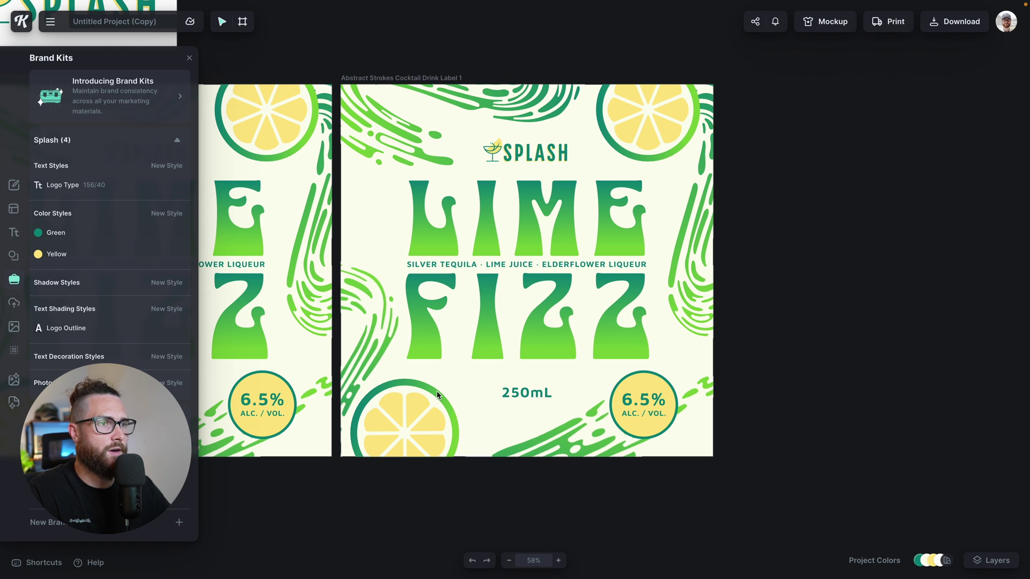
Add a shadow in color 0A8A7D with offset 6 and blur 6 to the 6.5% badge circle on the duplicated label
{"action": "left_click", "coordinate": [635, 410]}
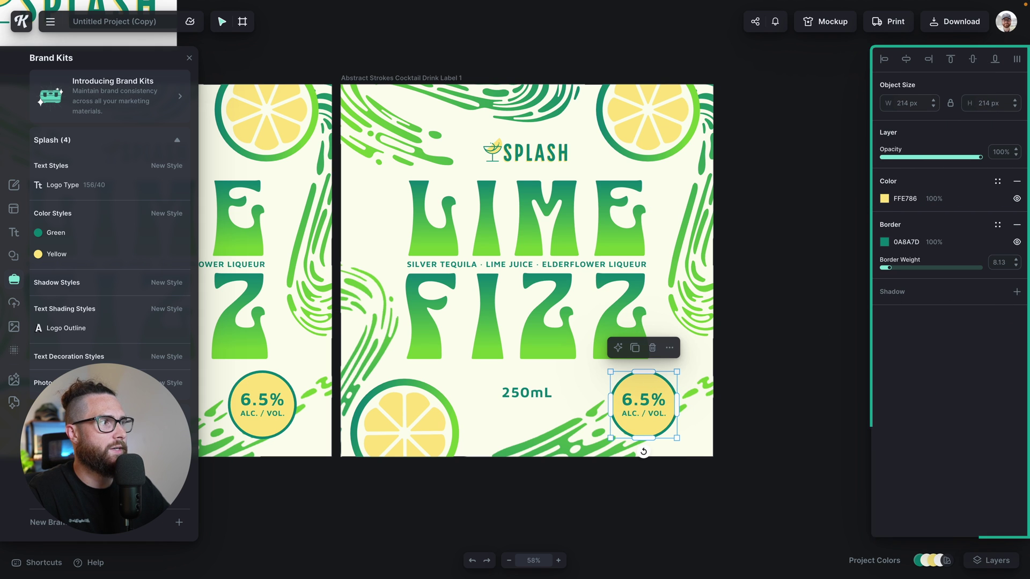
{"action": "left_click", "coordinate": [1016, 292]}
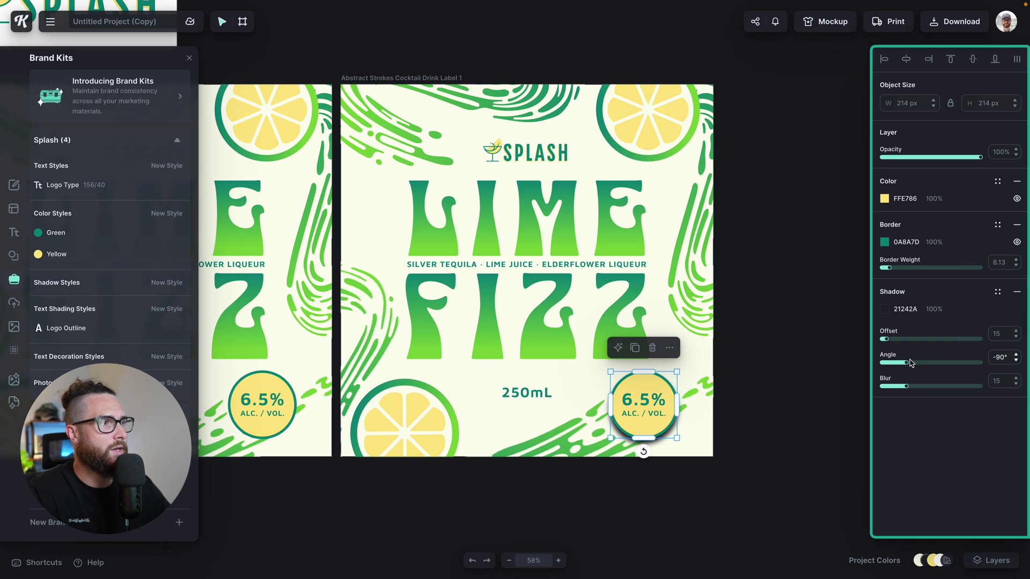
{"action": "left_click", "coordinate": [885, 309]}
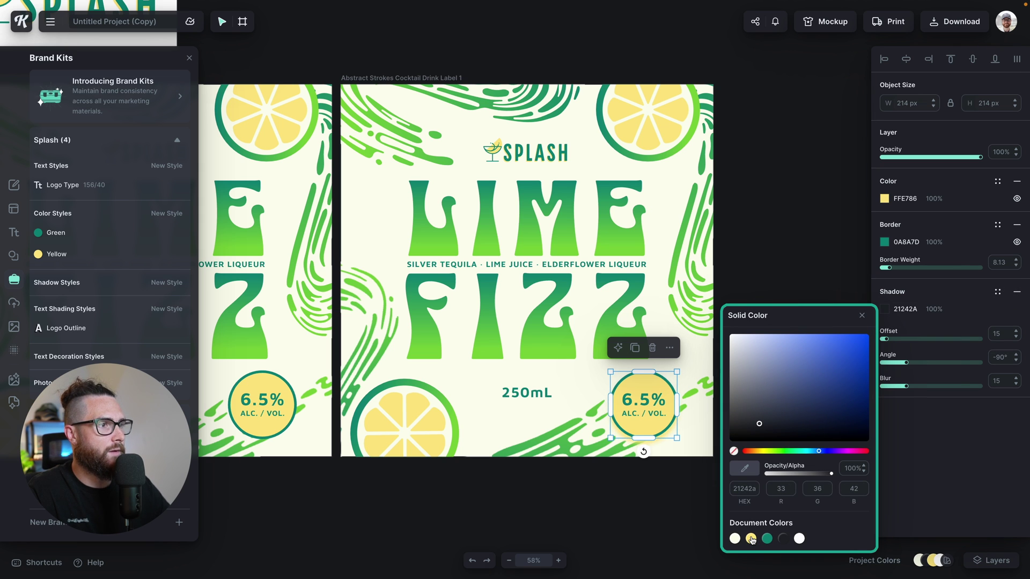
{"action": "left_click", "coordinate": [767, 538]}
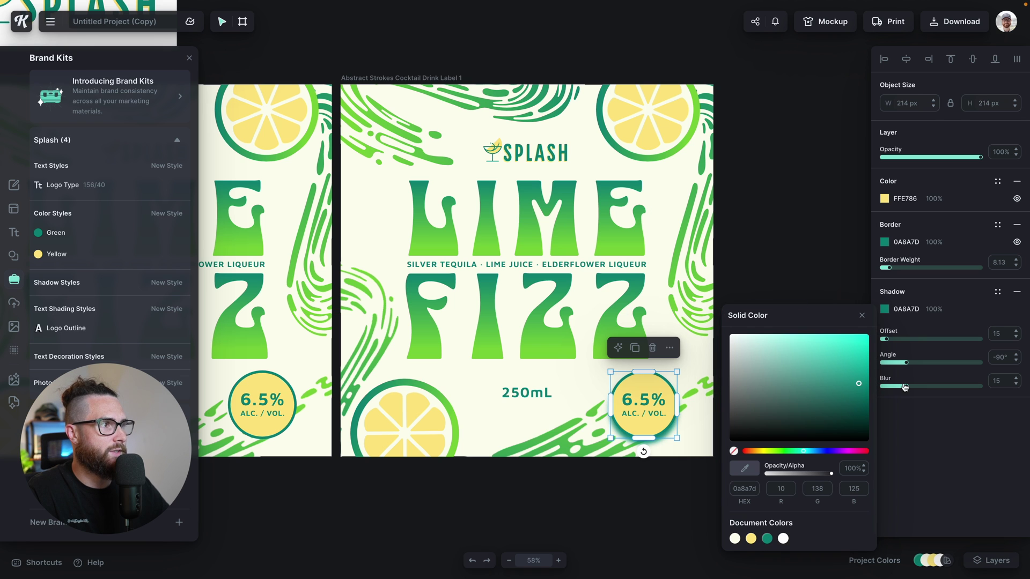
{"action": "left_click_drag", "start_coordinate": [906, 386], "coordinate": [896, 386]}
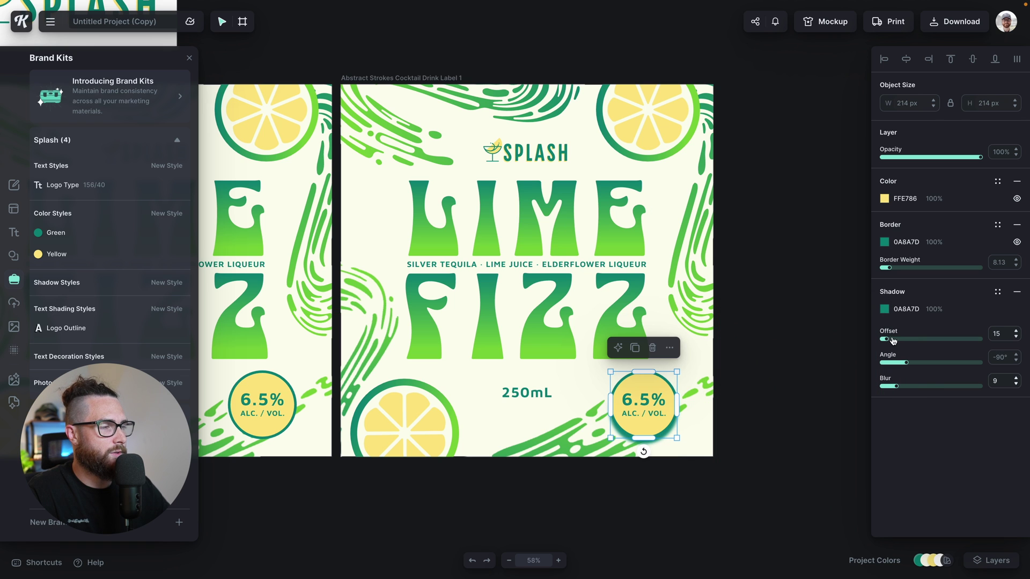
{"action": "left_click_drag", "start_coordinate": [885, 339], "coordinate": [882, 339]}
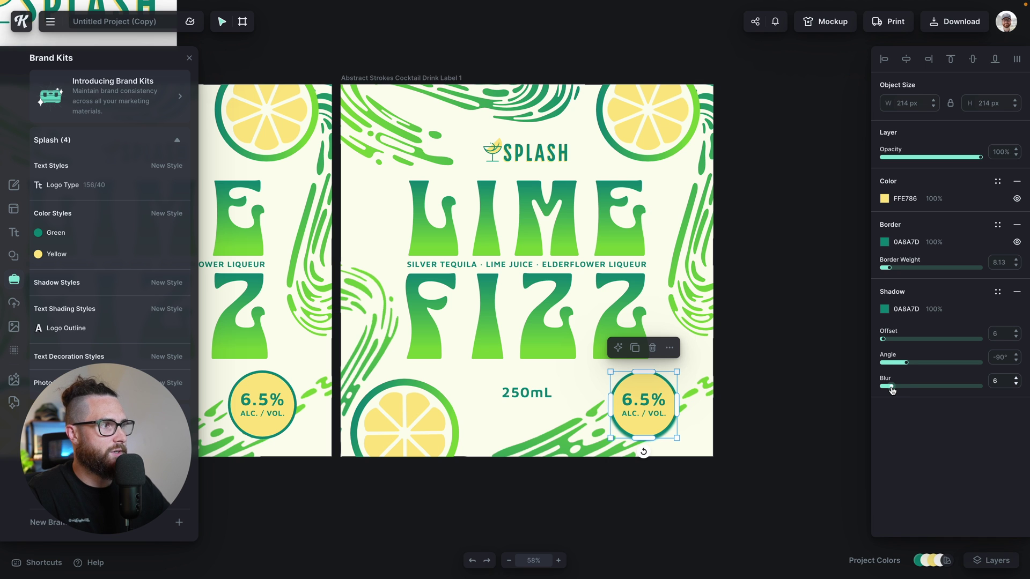
{"action": "left_click", "coordinate": [813, 411]}
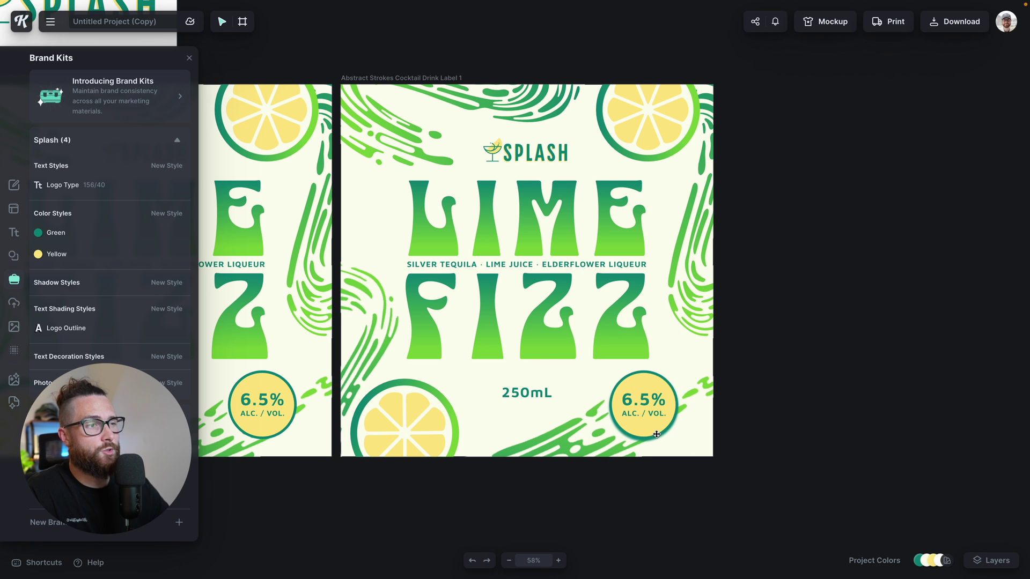
Save the 6.5% badge circle's shadow as a new shadow style in the Splash brand kit
{"action": "left_click", "coordinate": [657, 434]}
{"action": "left_click", "coordinate": [997, 293]}
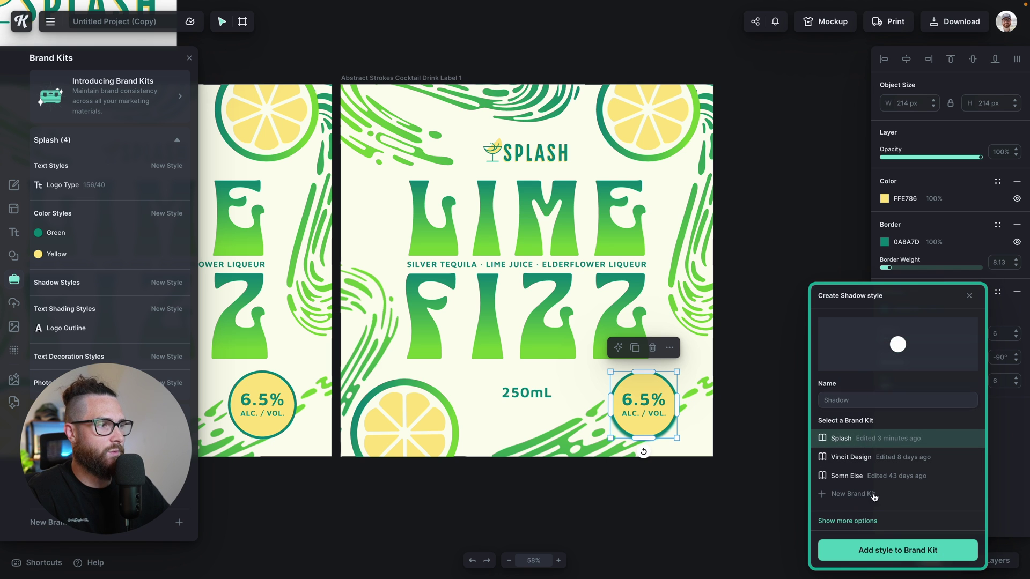
{"action": "left_click", "coordinate": [866, 551]}
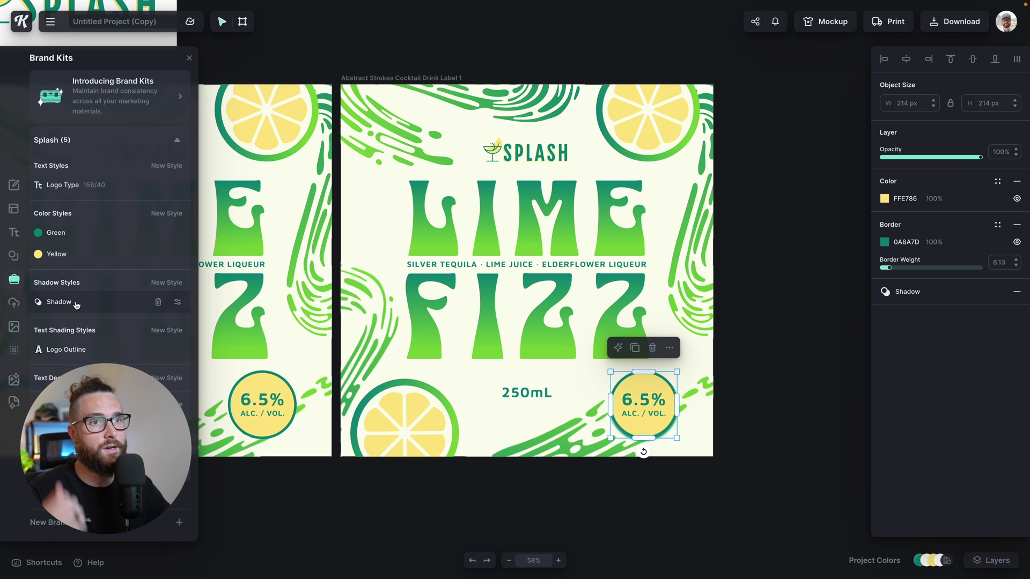
Increase the offset of the Splash kit's Shadow style strongly and publish the change
{"action": "left_click", "coordinate": [177, 302]}
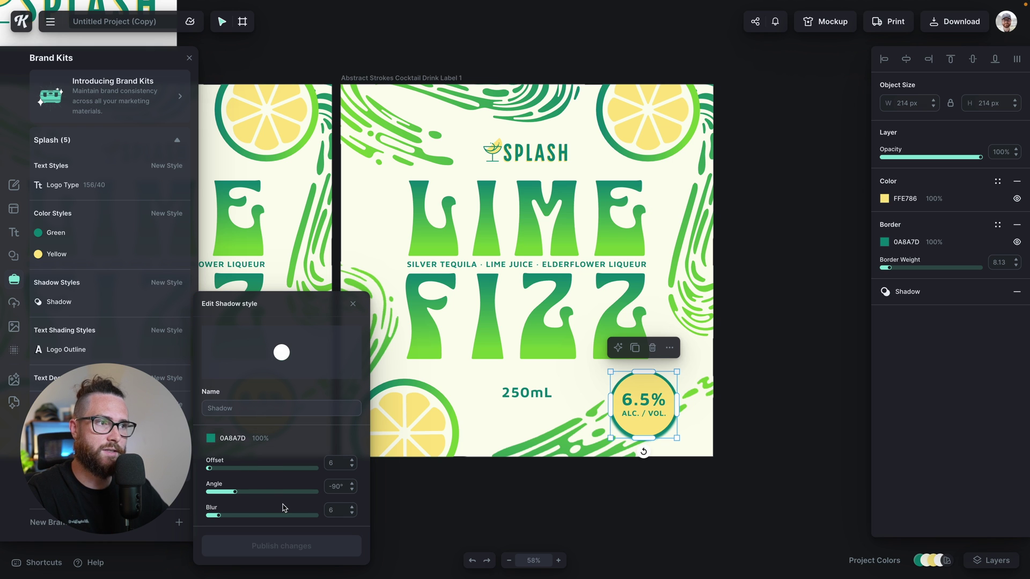
{"action": "left_click_drag", "start_coordinate": [212, 471], "coordinate": [240, 470]}
{"action": "left_click", "coordinate": [254, 543]}
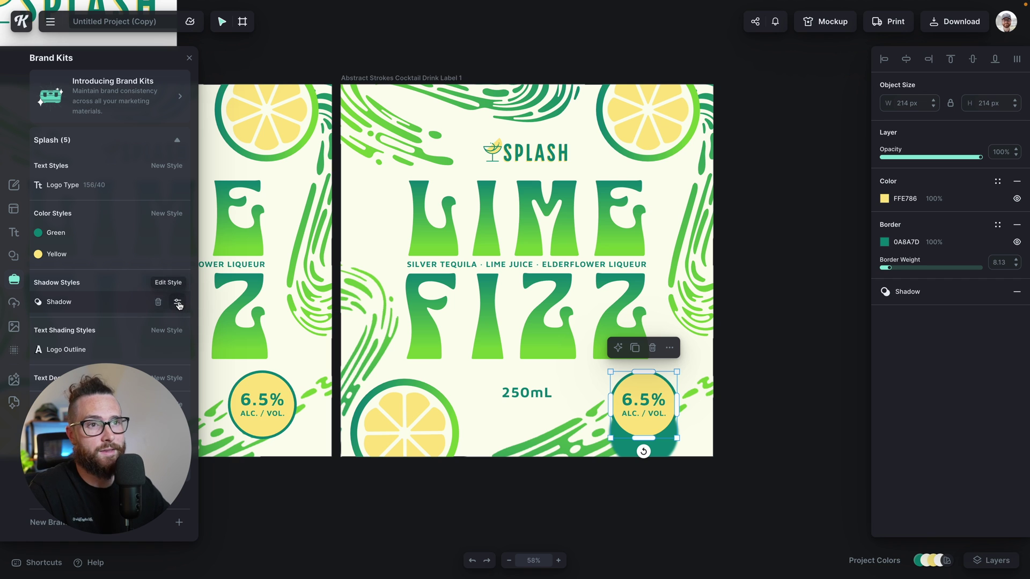
Reduce the offset of the Splash Shadow style, increase its blur, publish the changes, and check the badge circle's shadow style list
{"action": "left_click", "coordinate": [177, 304]}
{"action": "left_click_drag", "start_coordinate": [241, 472], "coordinate": [217, 470]}
{"action": "left_click_drag", "start_coordinate": [218, 516], "coordinate": [242, 516]}
{"action": "left_click", "coordinate": [256, 547]}
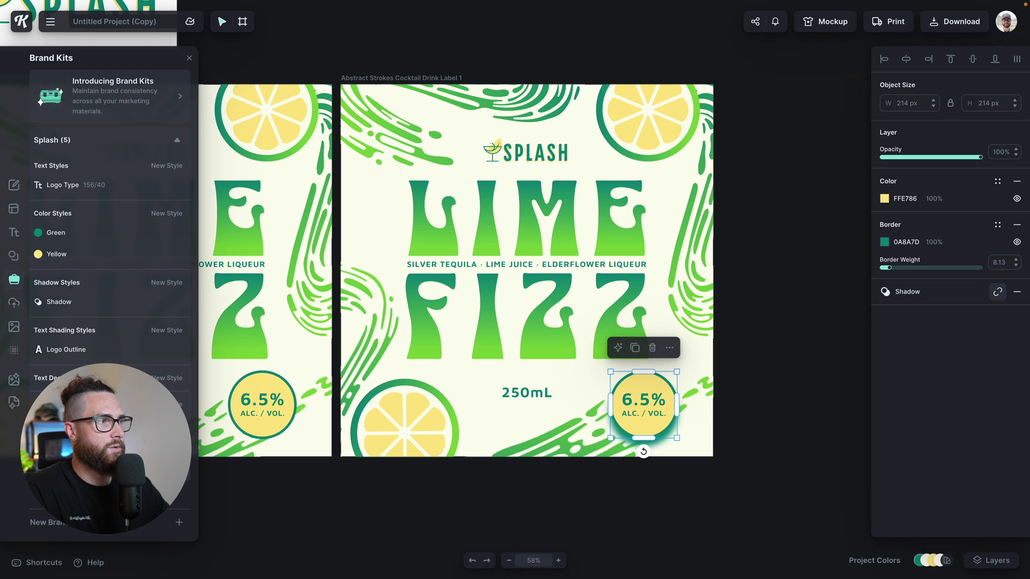
{"action": "left_click", "coordinate": [936, 293]}
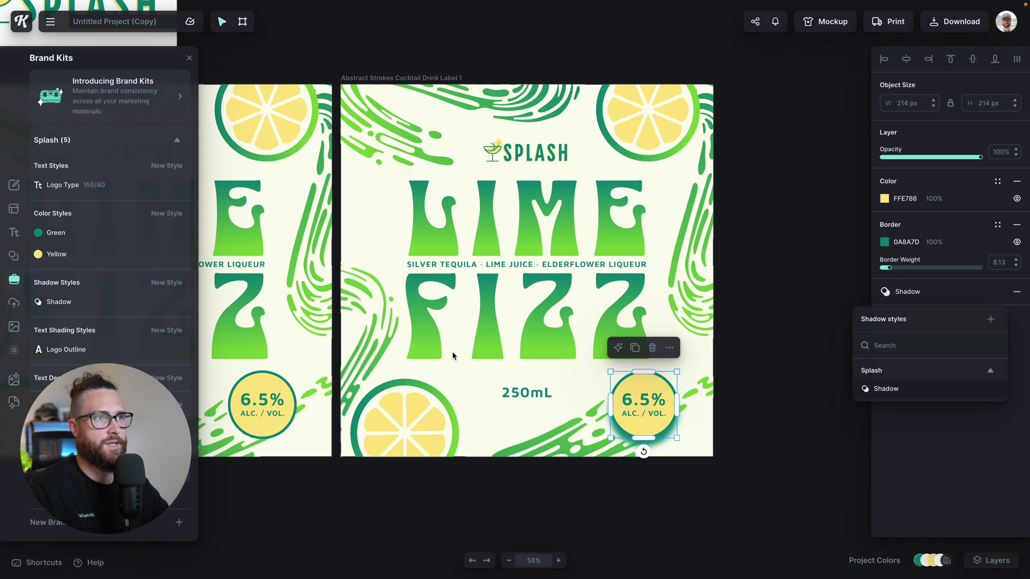
Save the LIME text's linear gradient fill on the original label as color style "Gradient Green" in the Splash brand kit
{"action": "scroll", "coordinate": [452, 356], "scroll_direction": "left", "scroll_amount": 8}
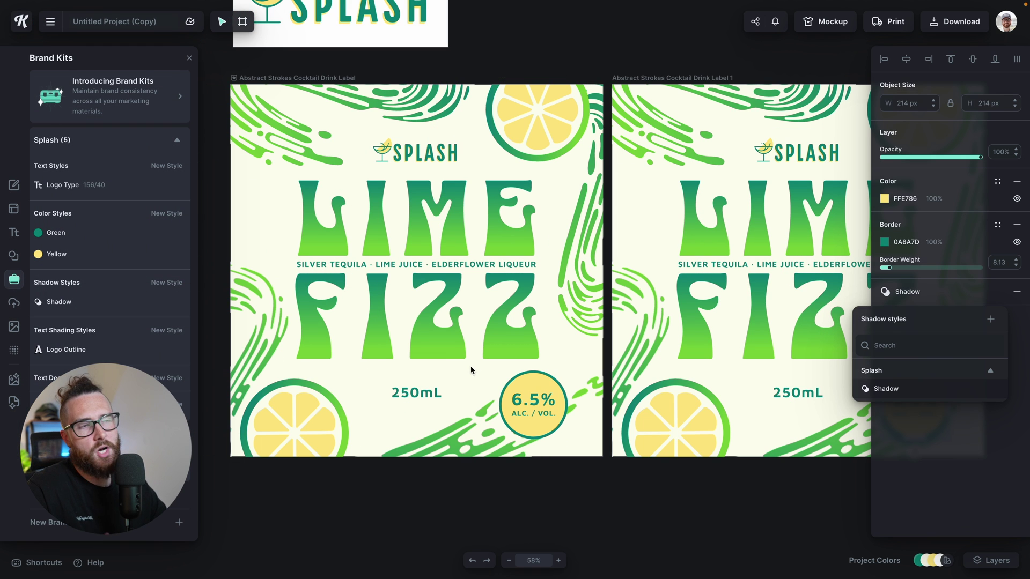
{"action": "left_click", "coordinate": [460, 237]}
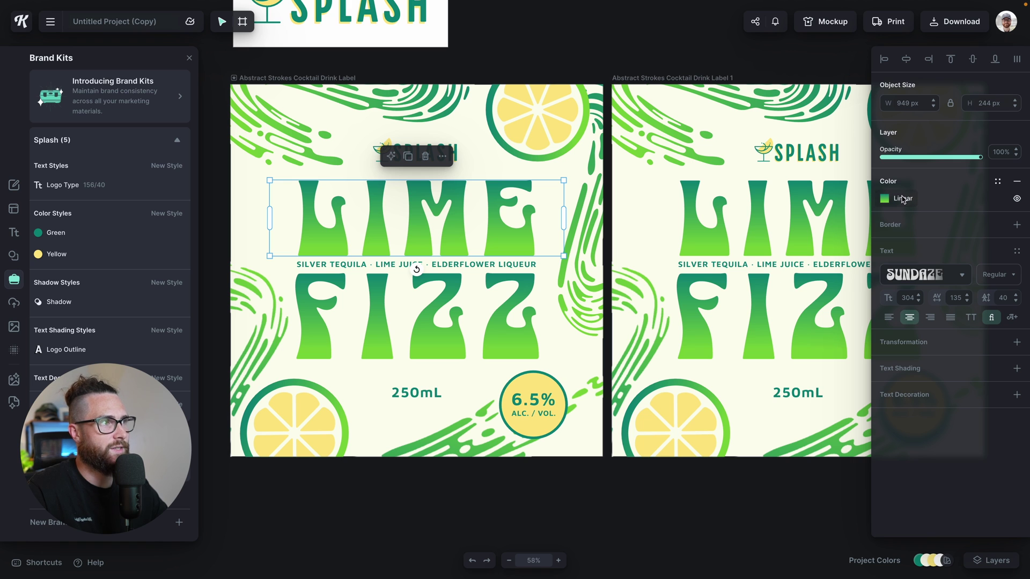
{"action": "left_click", "coordinate": [998, 184]}
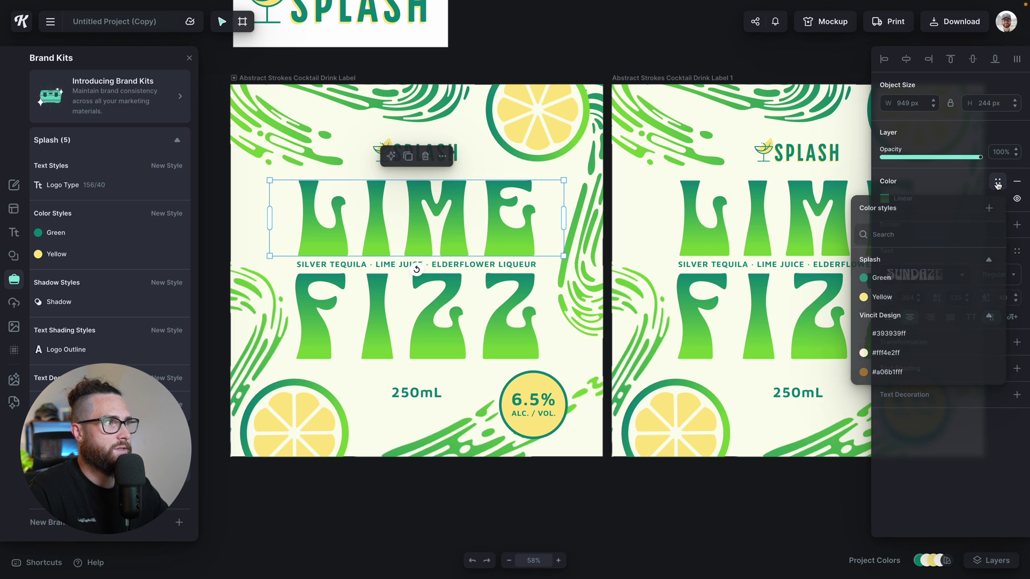
{"action": "left_click", "coordinate": [988, 209]}
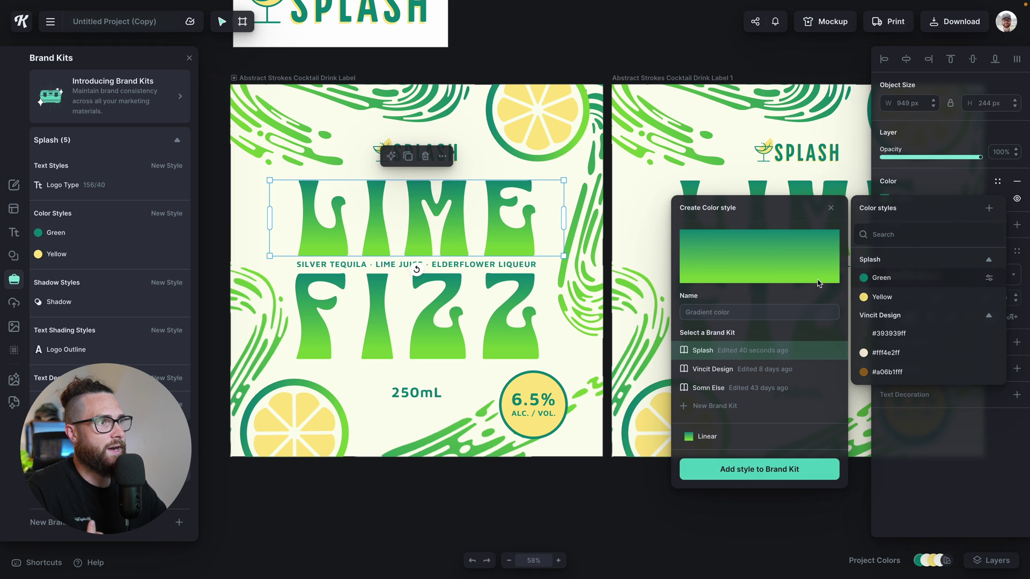
{"action": "left_click", "coordinate": [730, 312]}
{"action": "type", "text": "Gradient Green"}
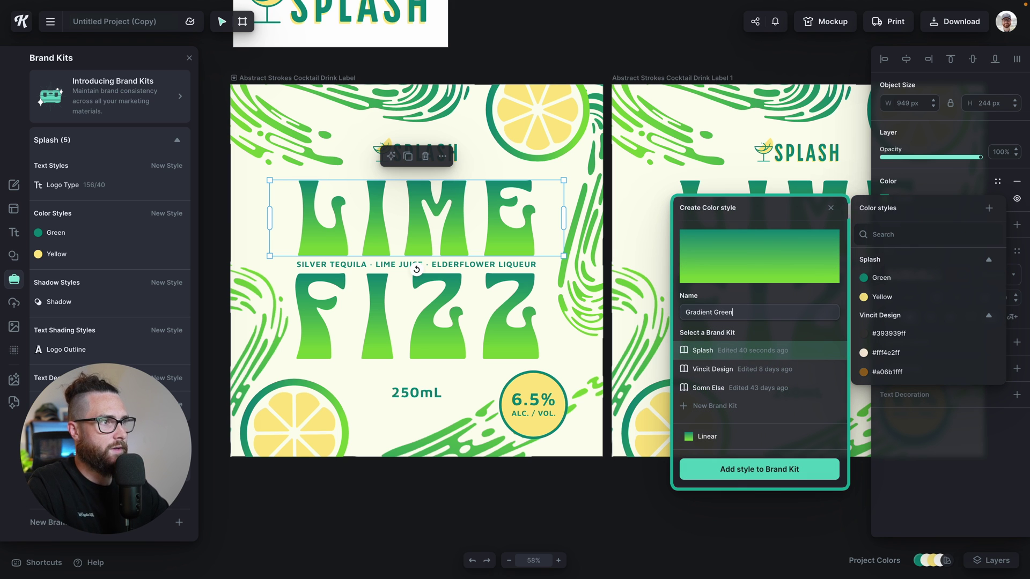
{"action": "left_click", "coordinate": [728, 475]}
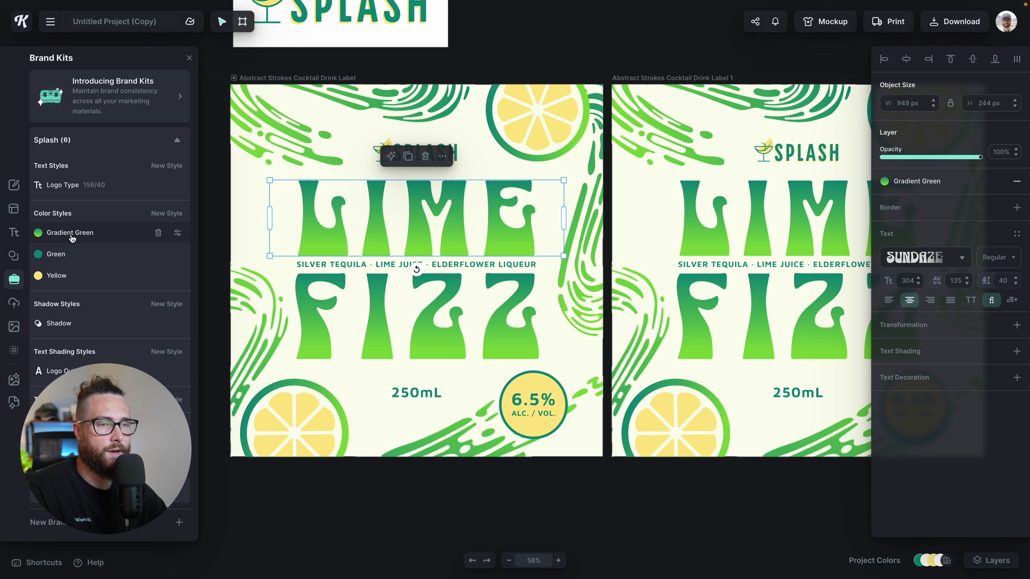
Duplicate the FIZZ text of the original label and place the copy on the empty canvas below the artboard
{"action": "scroll", "coordinate": [477, 305], "scroll_direction": "up", "scroll_amount": 2}
{"action": "scroll", "coordinate": [477, 304], "scroll_direction": "up", "scroll_amount": 1}
{"action": "scroll", "coordinate": [477, 304], "scroll_direction": "down", "scroll_amount": 2}
{"action": "scroll", "coordinate": [420, 352], "scroll_direction": "down", "scroll_amount": 2}
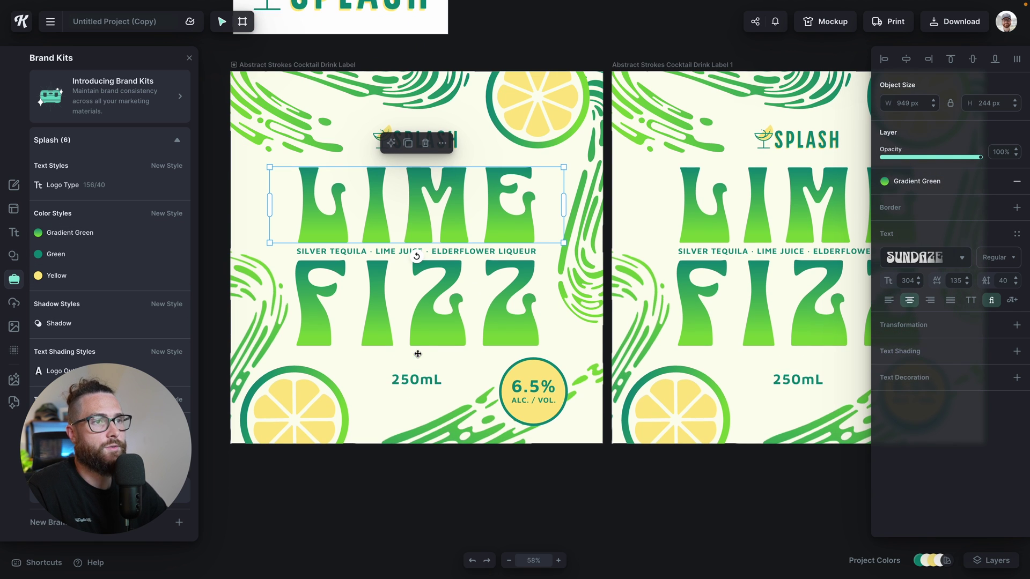
{"action": "left_click", "coordinate": [430, 334]}
{"action": "left_click_drag", "start_coordinate": [431, 329], "coordinate": [431, 547]}
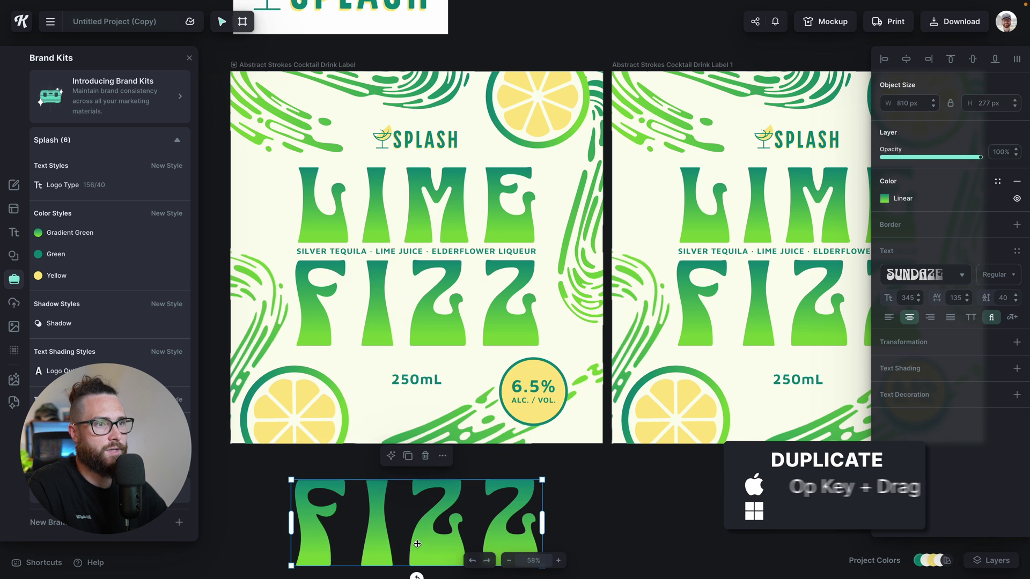
Set the FIZZ copy's typeface to Society 2K and widen its text box to about 1448 px so the word fits one line
{"action": "scroll", "coordinate": [453, 482], "scroll_direction": "down", "scroll_amount": 15}
{"action": "scroll", "coordinate": [479, 460], "scroll_direction": "up", "scroll_amount": 10}
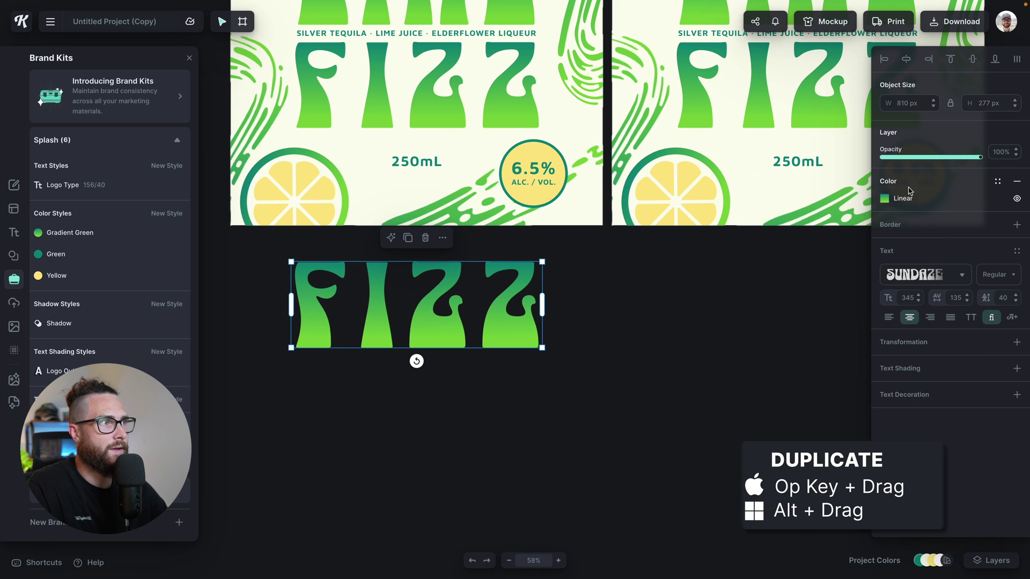
{"action": "left_click", "coordinate": [934, 285]}
{"action": "left_click", "coordinate": [801, 309]}
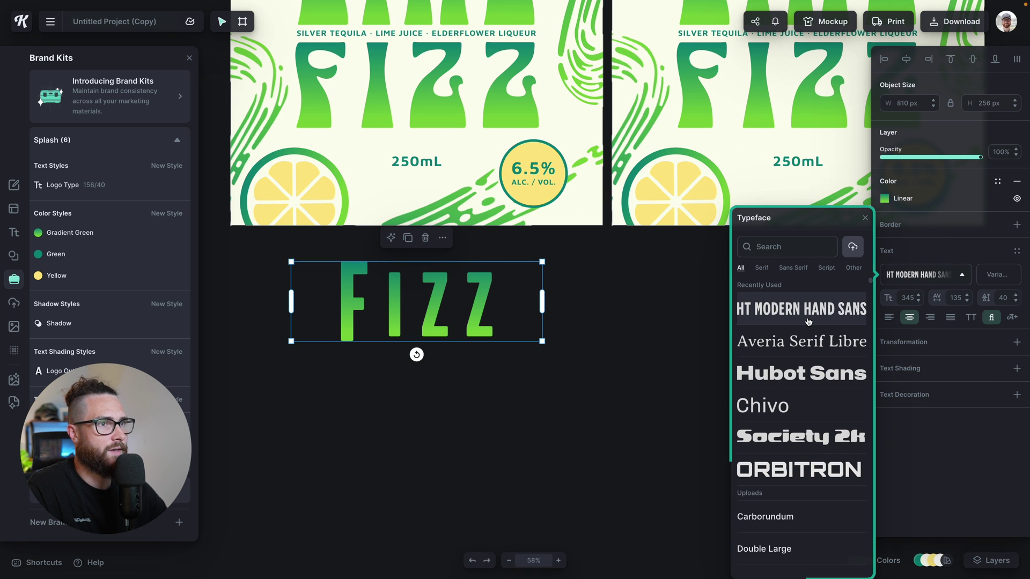
{"action": "left_click", "coordinate": [809, 343]}
{"action": "left_click", "coordinate": [800, 436]}
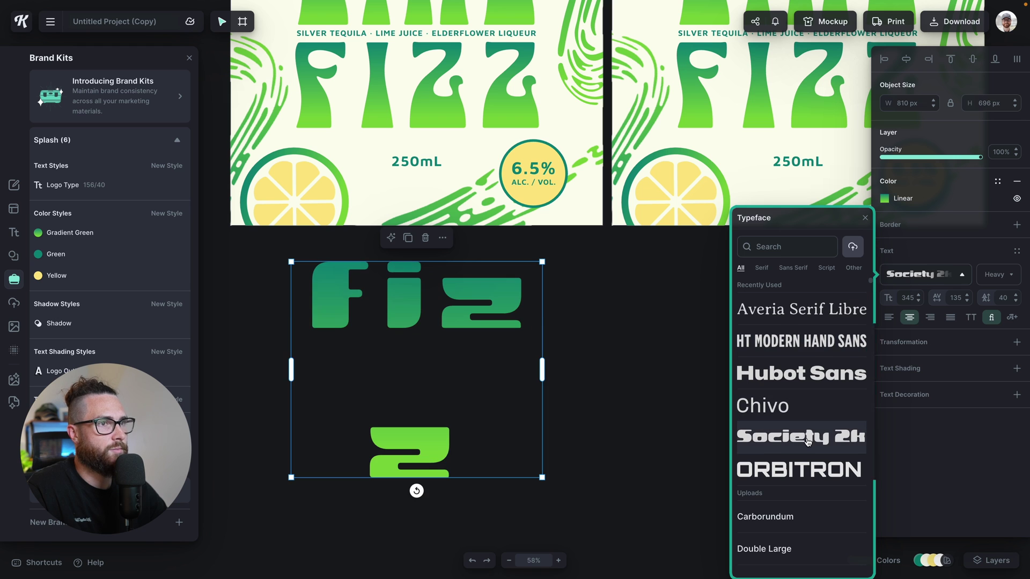
{"action": "left_click_drag", "start_coordinate": [543, 376], "coordinate": [626, 374]}
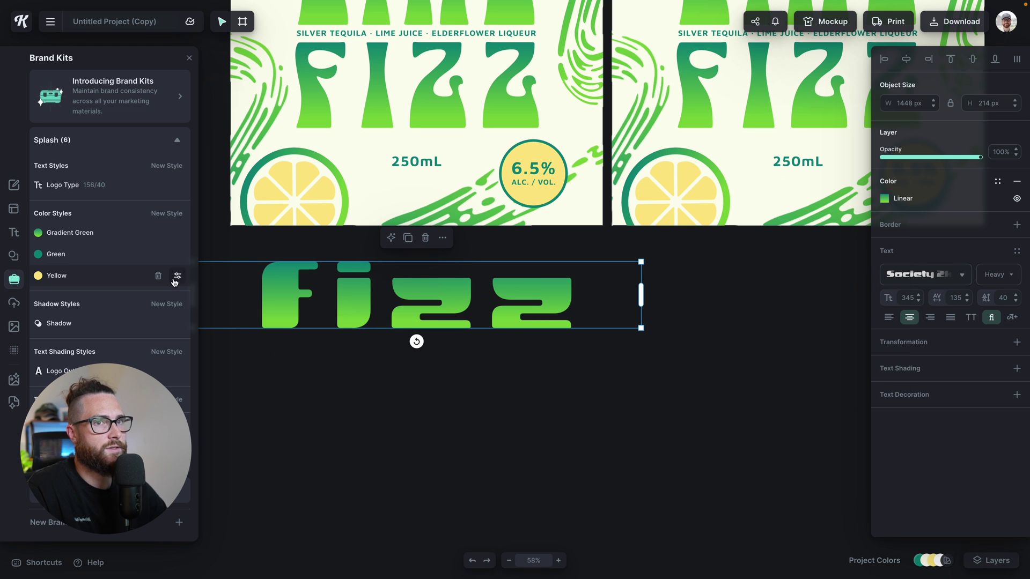
Apply the Splash color styles Green, Yellow and finally Gradient Green to the FIZZ copy
{"action": "left_click", "coordinate": [89, 257]}
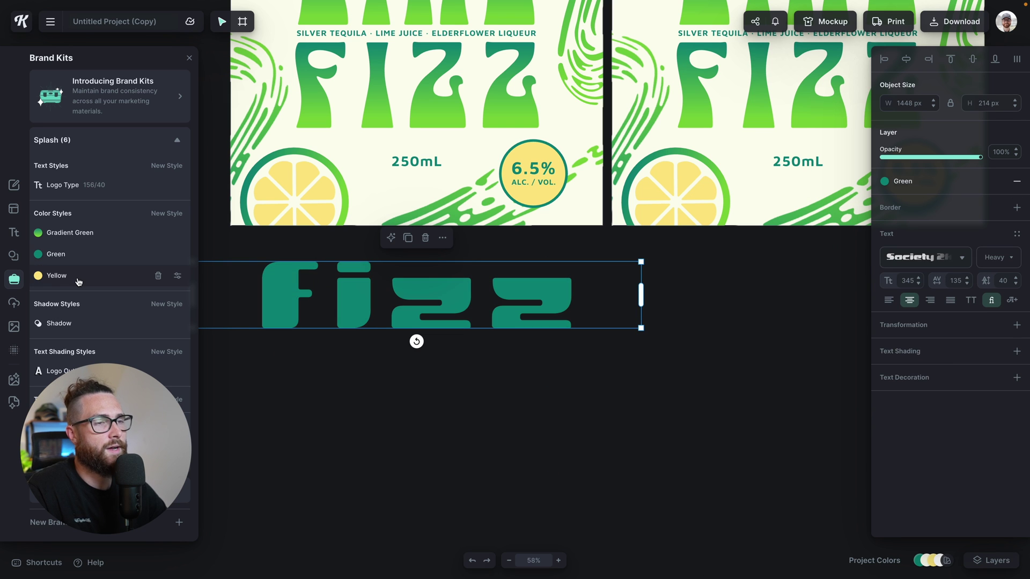
{"action": "left_click", "coordinate": [79, 280]}
{"action": "left_click", "coordinate": [78, 235]}
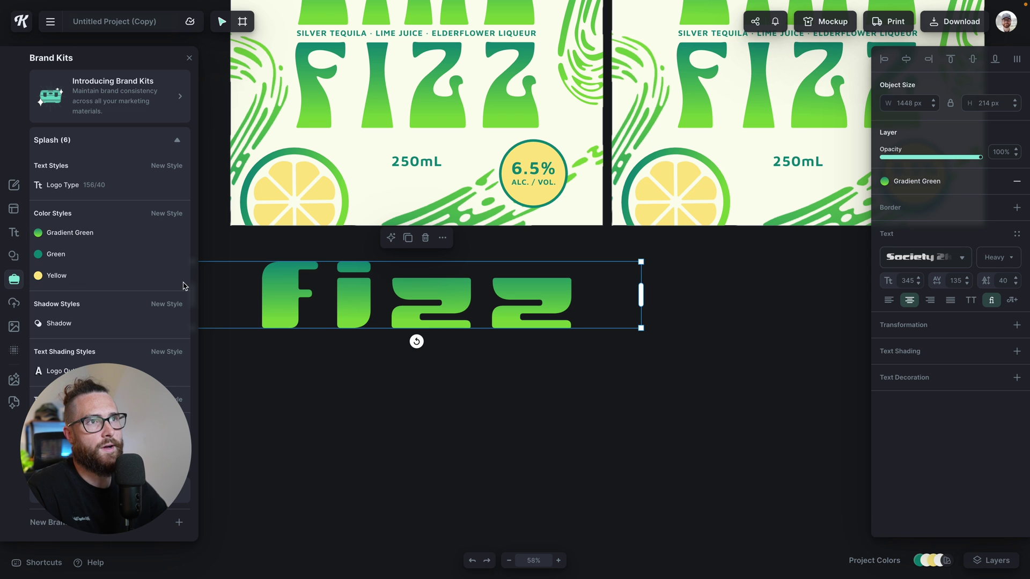
Add a basic circle and a basic square and arrange them side by side below the FIZZ copy
{"action": "left_click", "coordinate": [14, 257]}
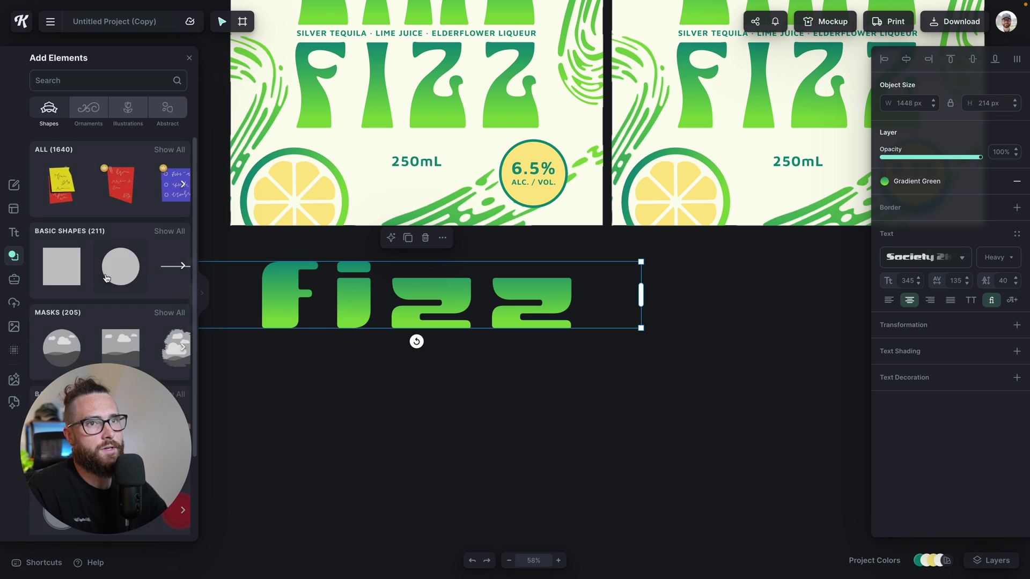
{"action": "left_click", "coordinate": [121, 267]}
{"action": "left_click", "coordinate": [61, 266]}
{"action": "left_click_drag", "start_coordinate": [481, 292], "coordinate": [334, 433]}
{"action": "left_click_drag", "start_coordinate": [452, 326], "coordinate": [520, 384]}
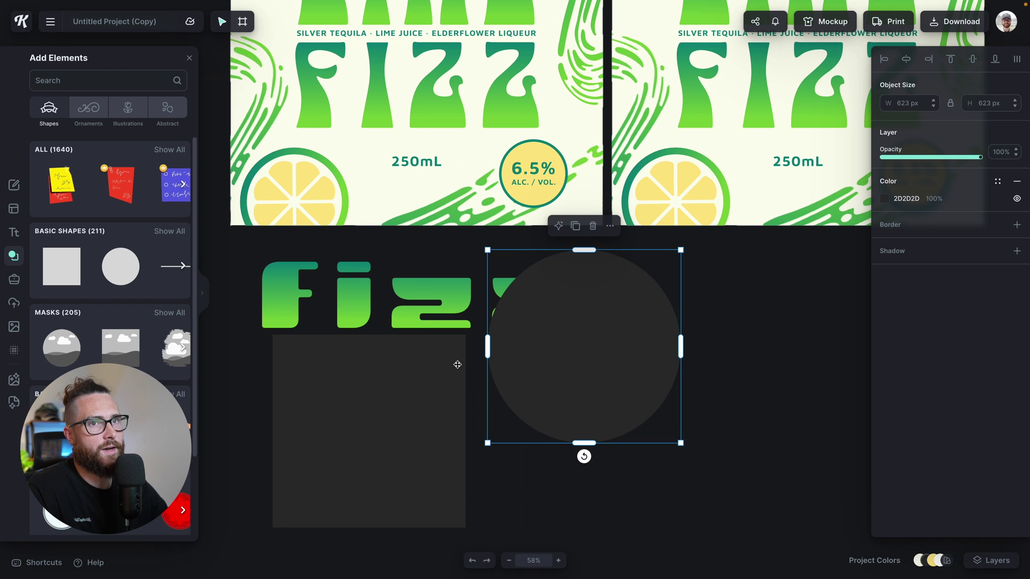
Apply the Gradient Green style to the circle and square, and delete both shapes along with the FIZZ copy
{"action": "left_click", "coordinate": [14, 280]}
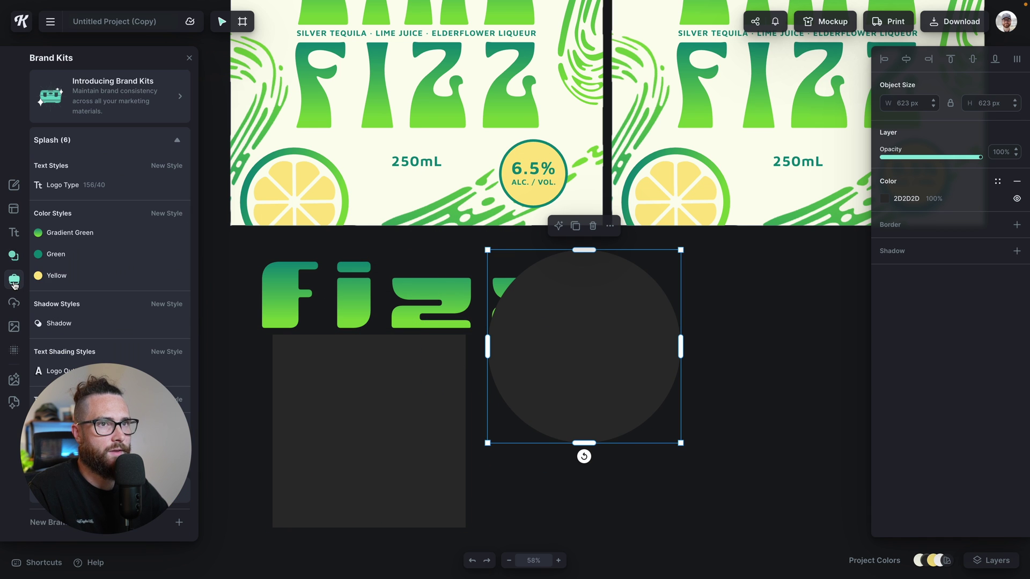
{"action": "left_click", "coordinate": [70, 232]}
{"action": "left_click", "coordinate": [342, 493]}
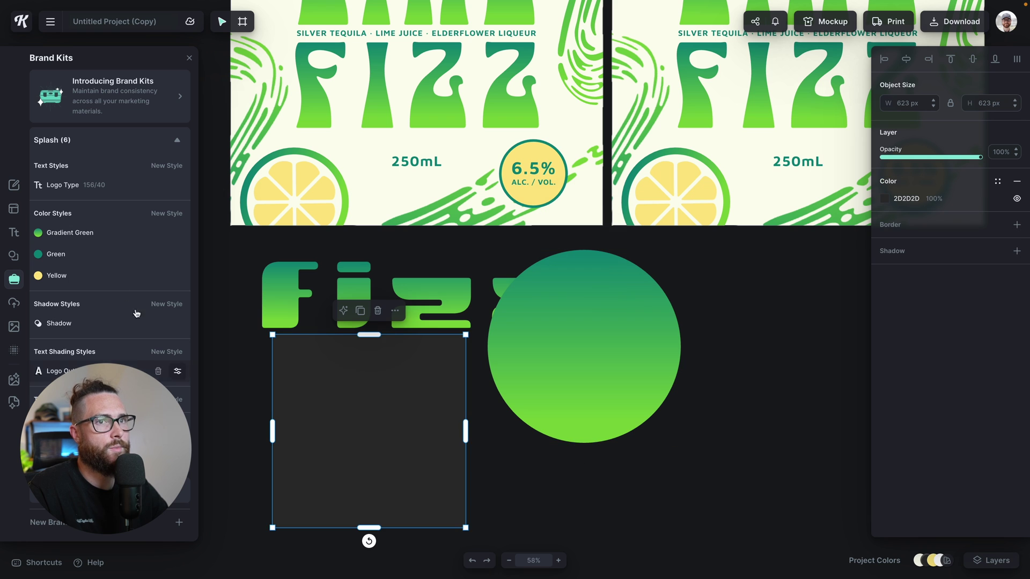
{"action": "left_click", "coordinate": [72, 235]}
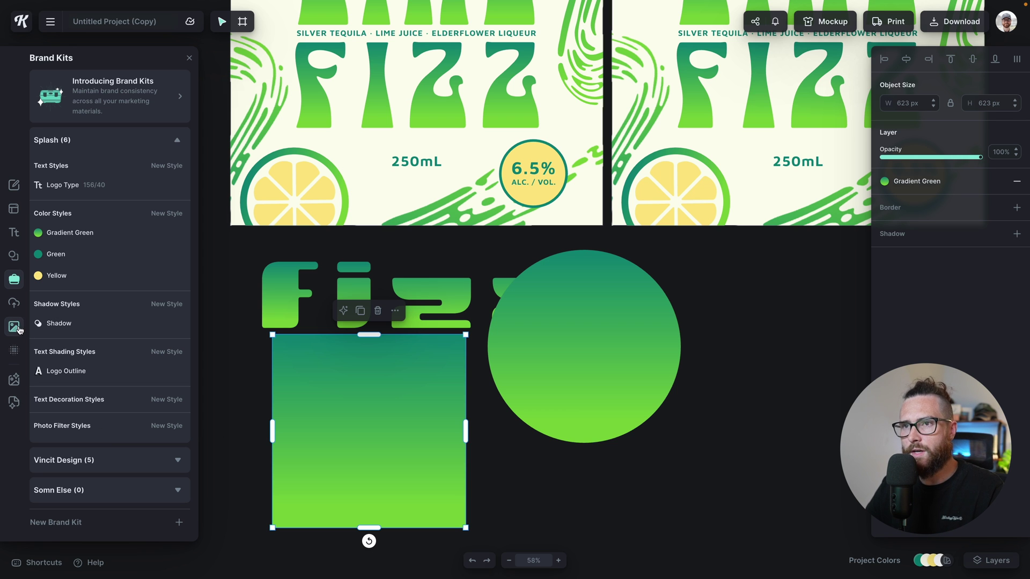
{"action": "left_click_drag", "start_coordinate": [800, 396], "coordinate": [315, 312]}
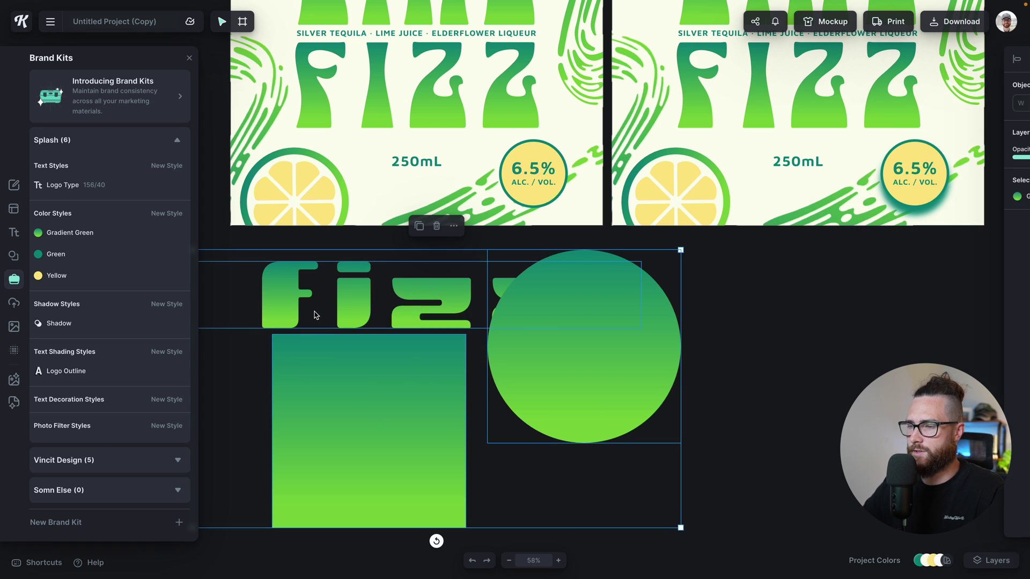
{"action": "key", "text": "Delete"}
Add the trending palm tree photo and place it on the empty canvas below the original label
{"action": "left_click", "coordinate": [14, 327]}
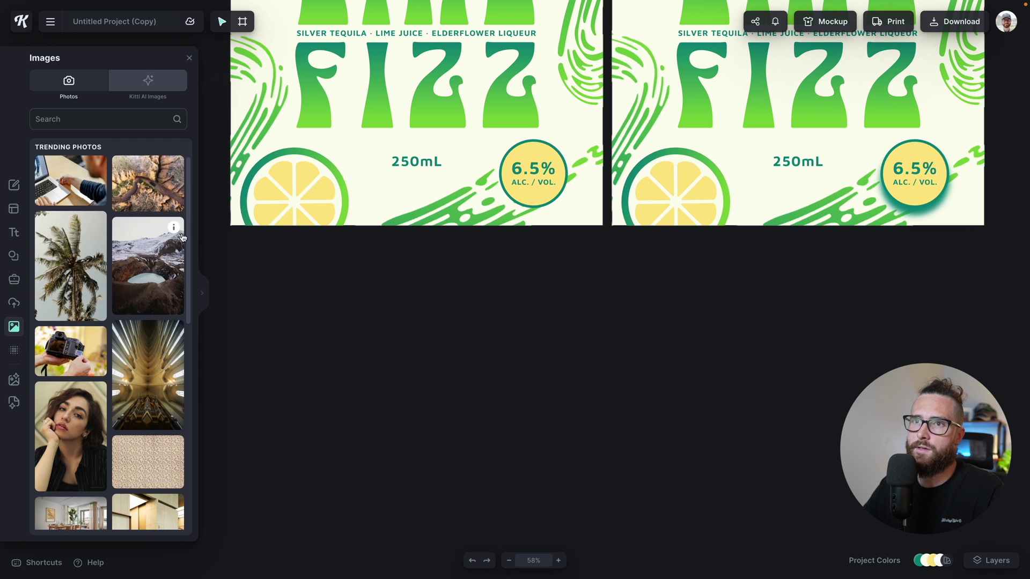
{"action": "left_click", "coordinate": [74, 267]}
{"action": "left_click_drag", "start_coordinate": [514, 285], "coordinate": [320, 377]}
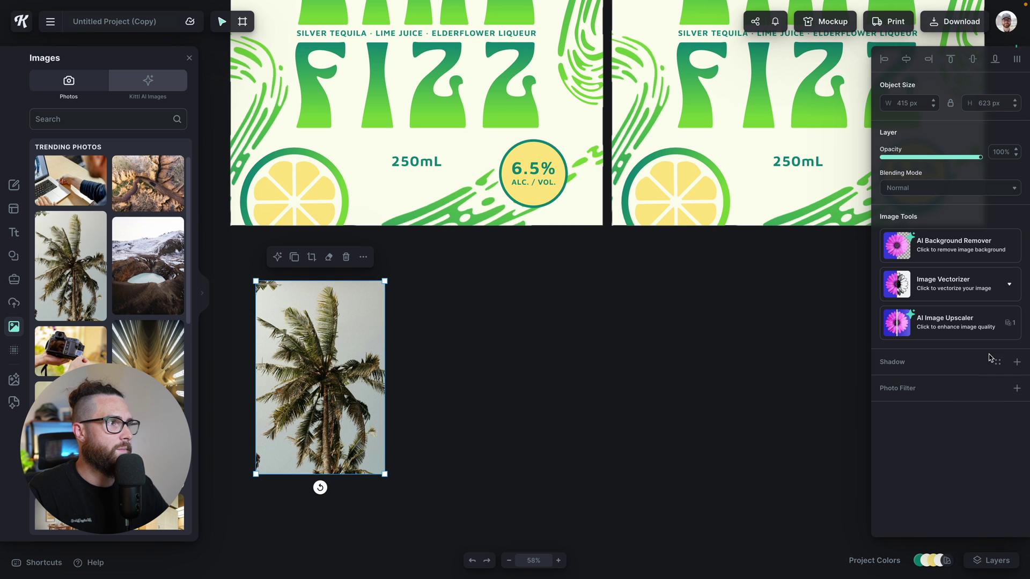
Add a photo filter to the palm photo with brightness 13%, contrast -32%, saturation -3% and noise 17%, and shift the photo sideways
{"action": "left_click", "coordinate": [1017, 388]}
{"action": "scroll", "coordinate": [982, 370], "scroll_direction": "down", "scroll_amount": 3}
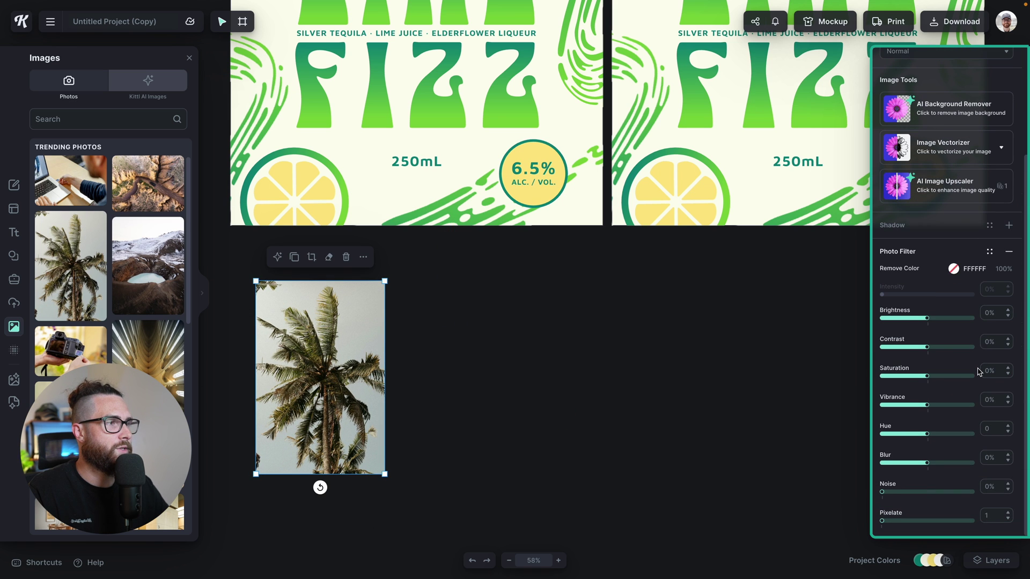
{"action": "left_click_drag", "start_coordinate": [930, 321], "coordinate": [914, 350]}
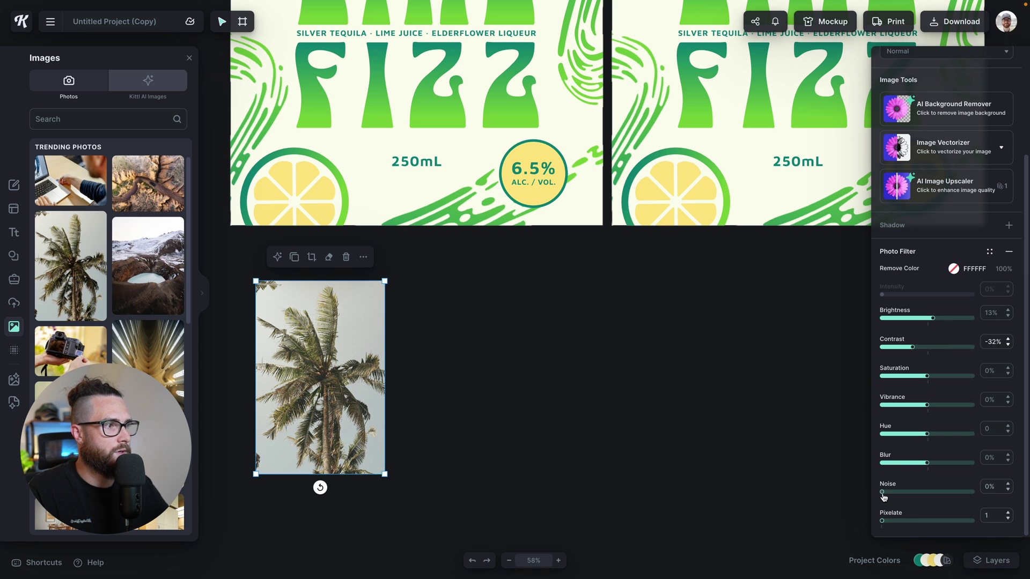
{"action": "left_click_drag", "start_coordinate": [888, 497], "coordinate": [896, 499]}
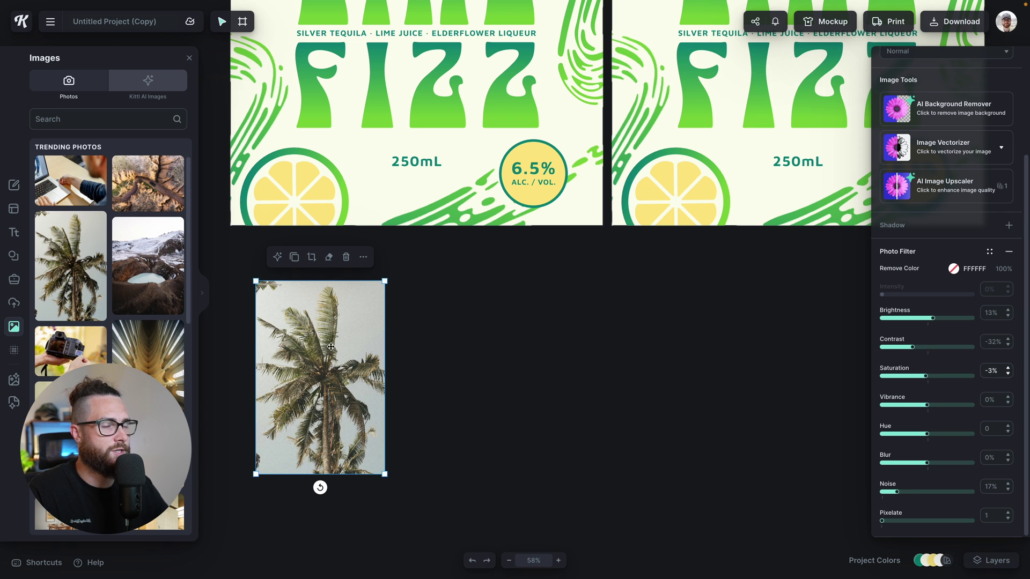
{"action": "left_click_drag", "start_coordinate": [331, 346], "coordinate": [411, 345]}
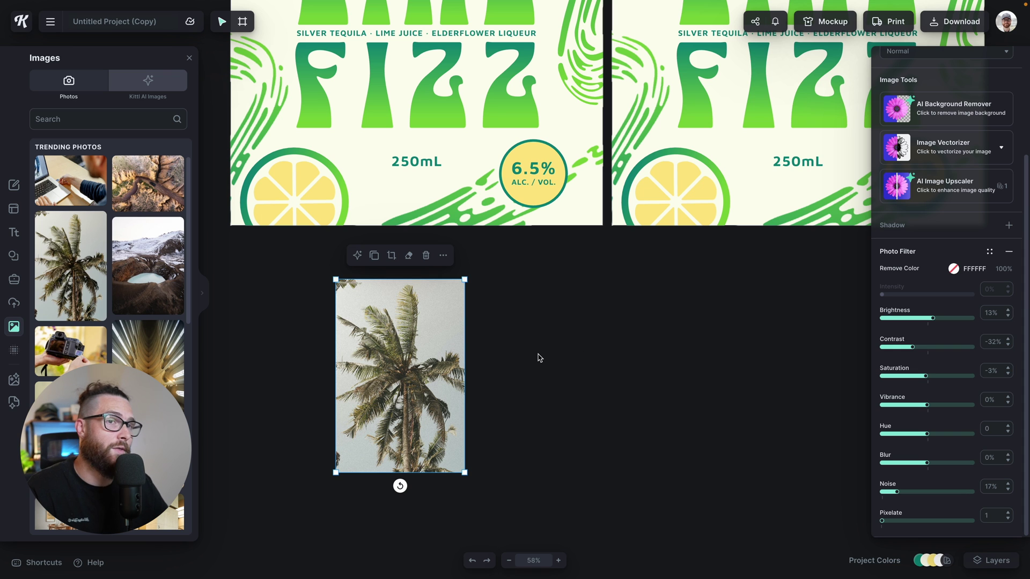
Save the palm photo's filter settings as a new photo filter style in the Splash brand kit
{"action": "left_click", "coordinate": [991, 253]}
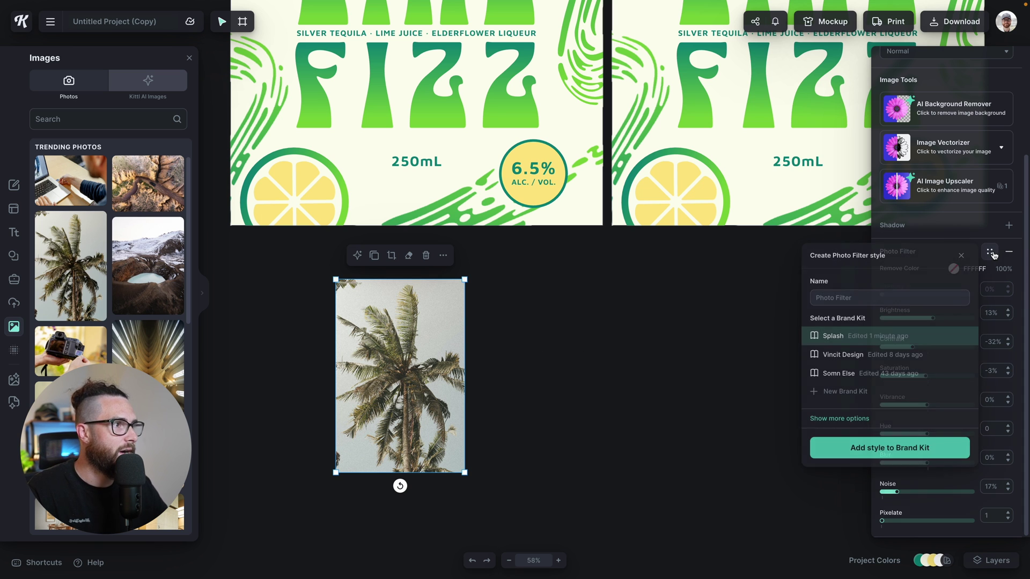
{"action": "left_click", "coordinate": [855, 301]}
{"action": "left_click_drag", "start_coordinate": [855, 300], "coordinate": [814, 299]}
{"action": "type", "text": "Vintage"}
{"action": "left_click", "coordinate": [851, 458]}
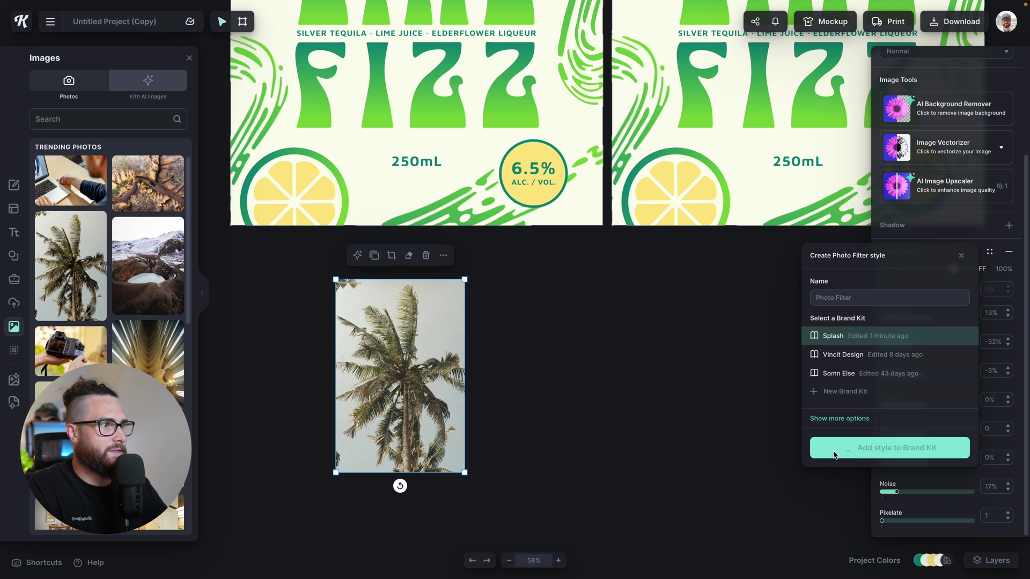
Rename the new photo filter style in the Splash brand kit as Vintage and publish the change
{"action": "left_click", "coordinate": [12, 277]}
{"action": "scroll", "coordinate": [53, 428], "scroll_direction": "down", "scroll_amount": 1}
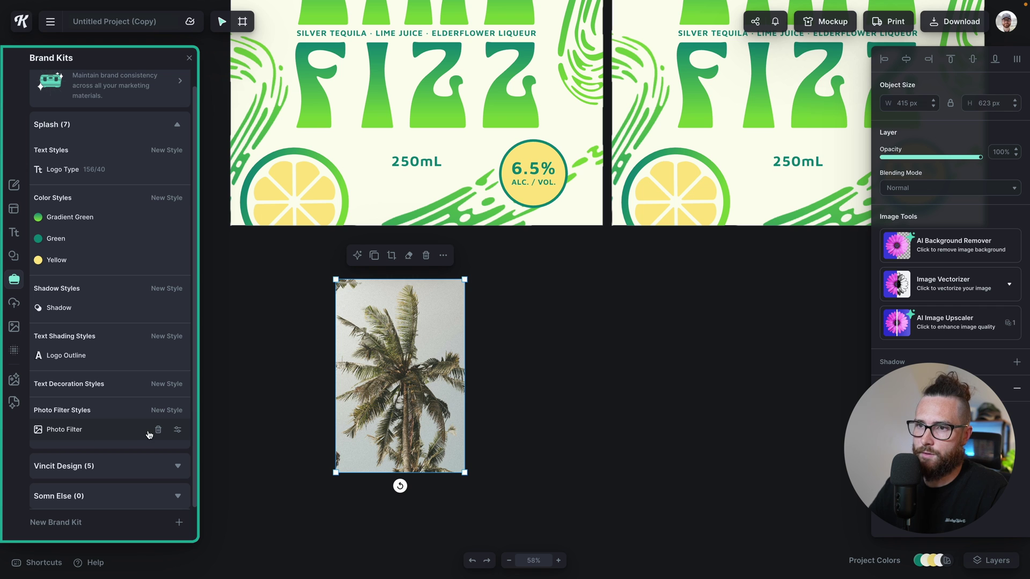
{"action": "left_click", "coordinate": [177, 430]}
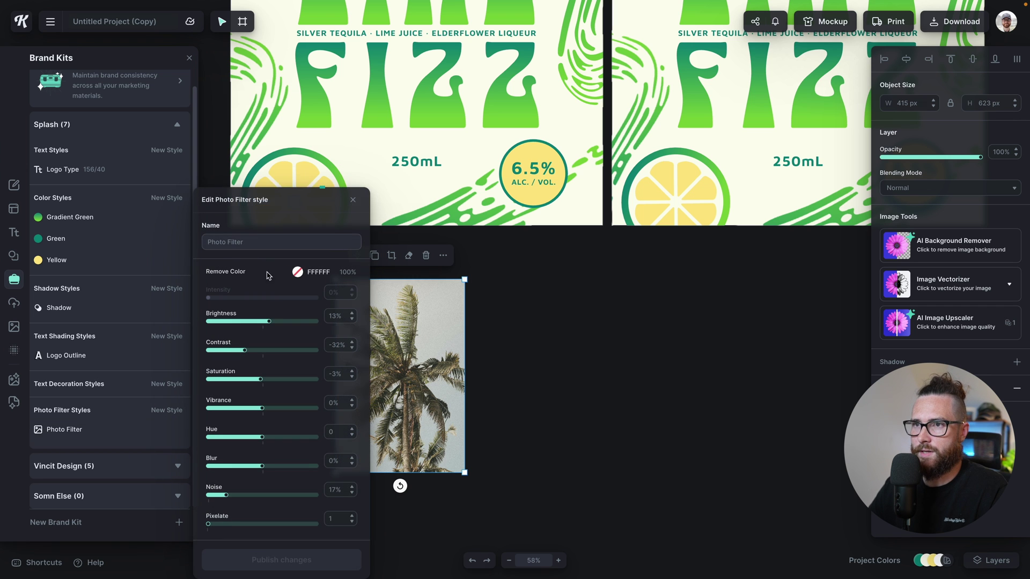
{"action": "key", "text": "ctrl+a"}
{"action": "type", "text": "V"}
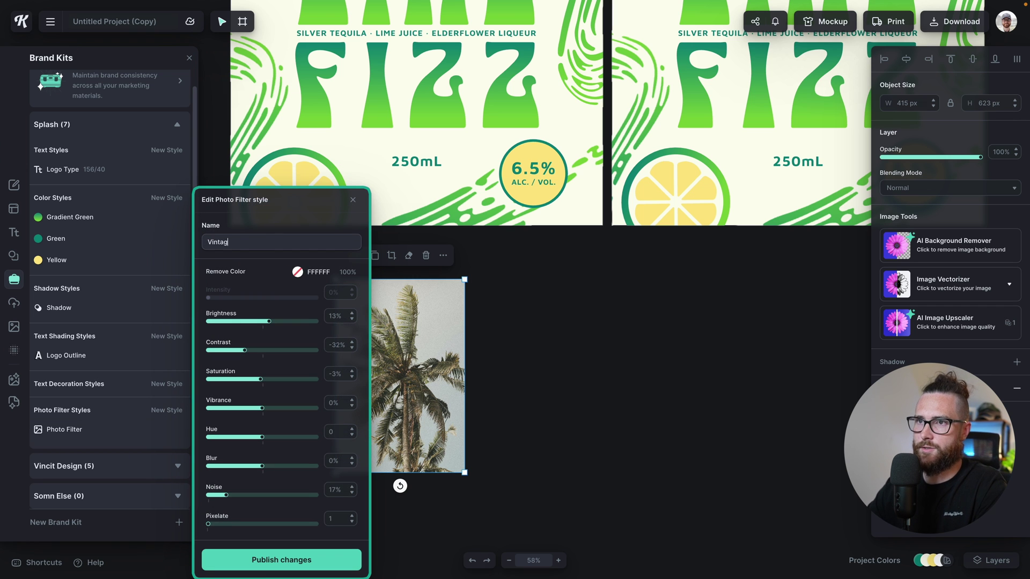
{"action": "left_click", "coordinate": [281, 560]}
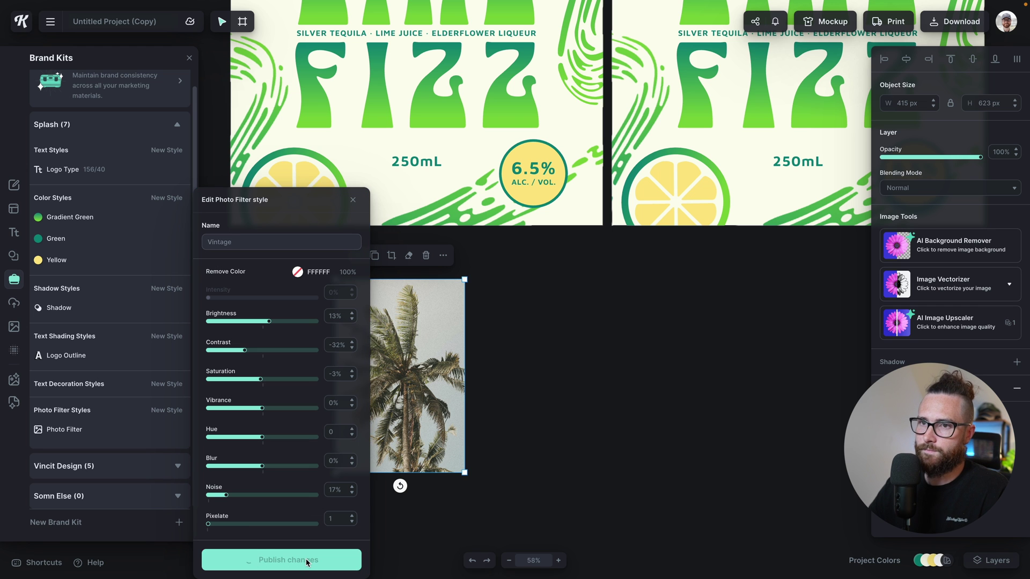
Add the trending portrait photo of the woman resting her chin on her hand and apply the Vintage photo filter style to it
{"action": "left_click", "coordinate": [14, 327]}
{"action": "scroll", "coordinate": [84, 437], "scroll_direction": "down", "scroll_amount": 2}
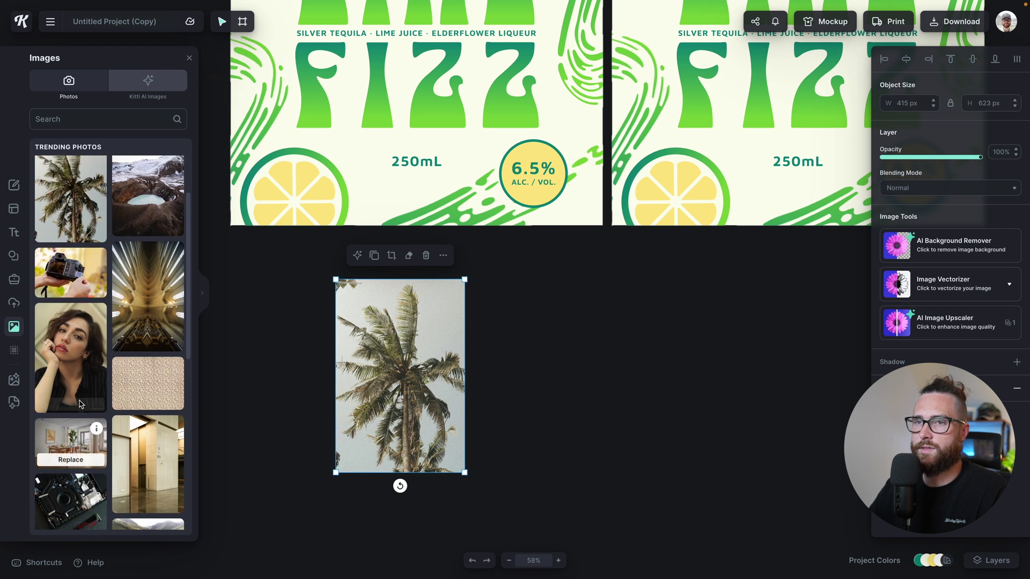
{"action": "left_click", "coordinate": [65, 368]}
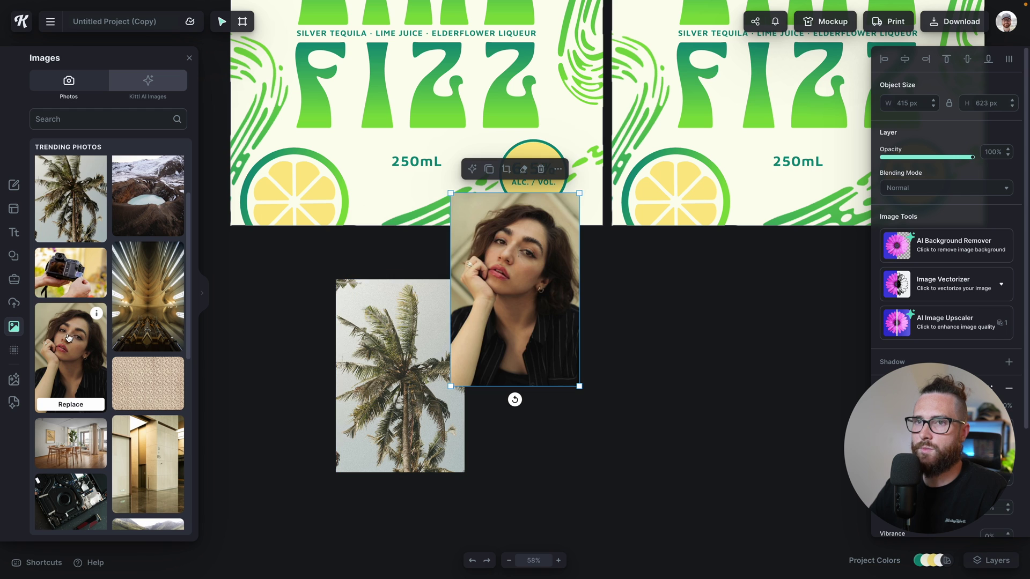
{"action": "left_click", "coordinate": [14, 279]}
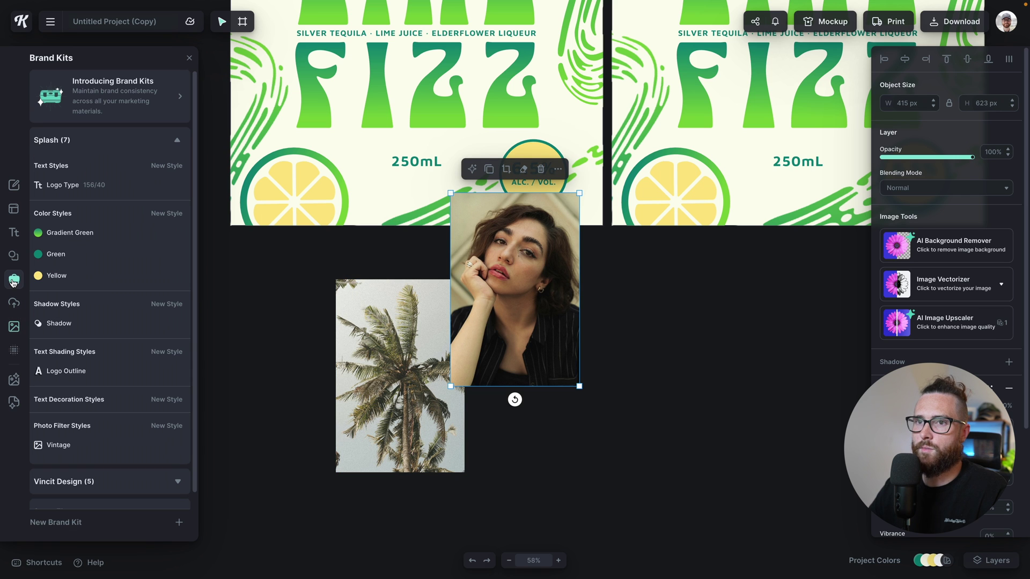
{"action": "left_click", "coordinate": [60, 448]}
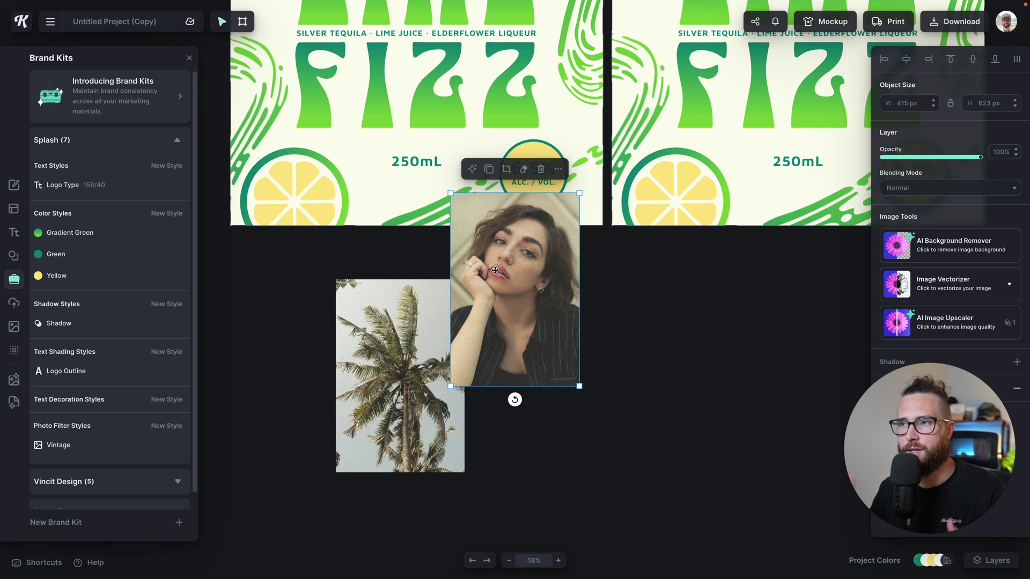
Delete the palm tree photo and the portrait photo from the canvas together
{"action": "left_click_drag", "start_coordinate": [626, 346], "coordinate": [419, 419]}
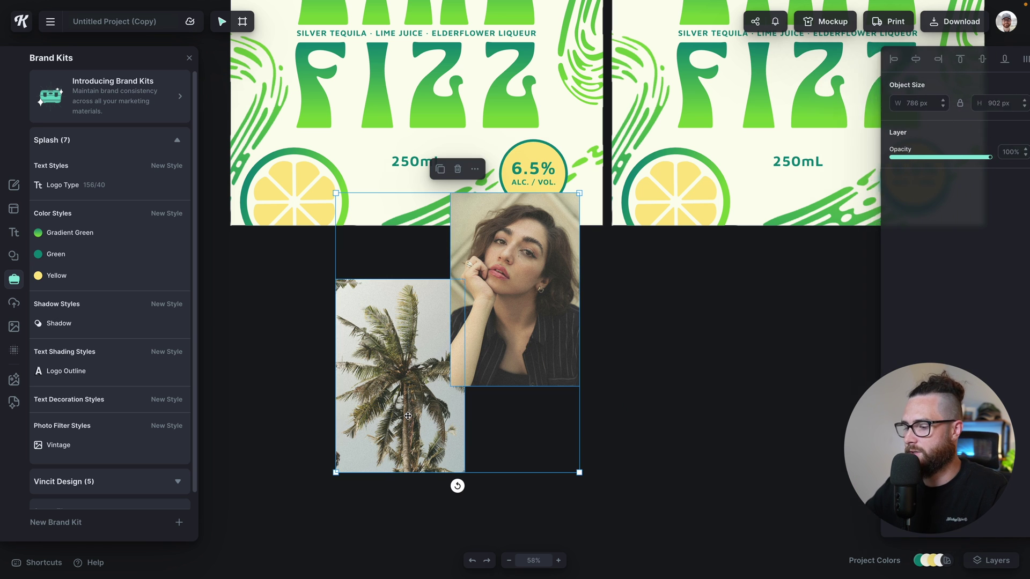
{"action": "key", "text": "Delete"}
Save the typography of the LIME text on the original label as a text style named Label in the Splash brand kit
{"action": "scroll", "coordinate": [407, 420], "scroll_direction": "up", "scroll_amount": 1}
{"action": "scroll", "coordinate": [408, 420], "scroll_direction": "up", "scroll_amount": 5}
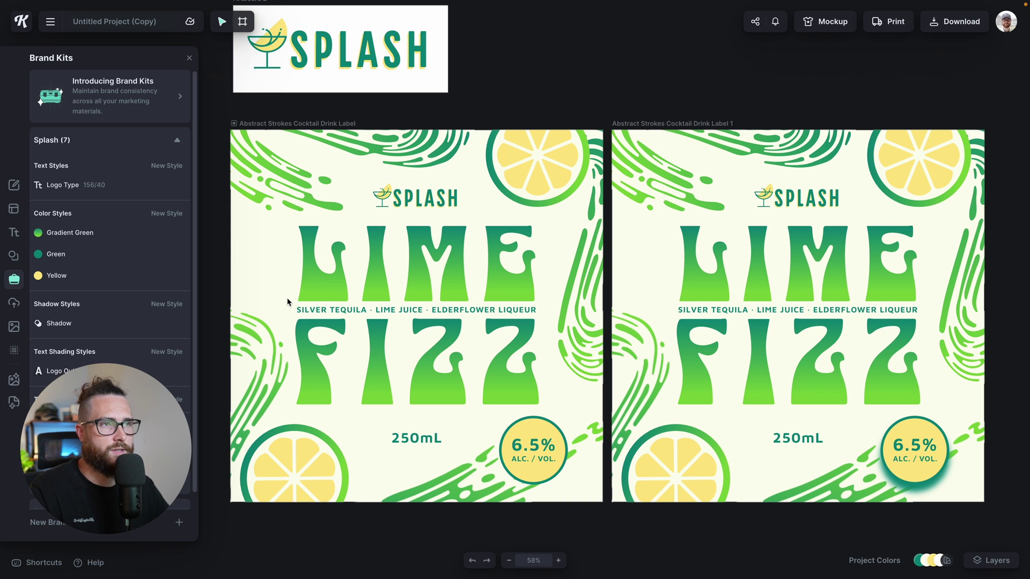
{"action": "left_click", "coordinate": [378, 272]}
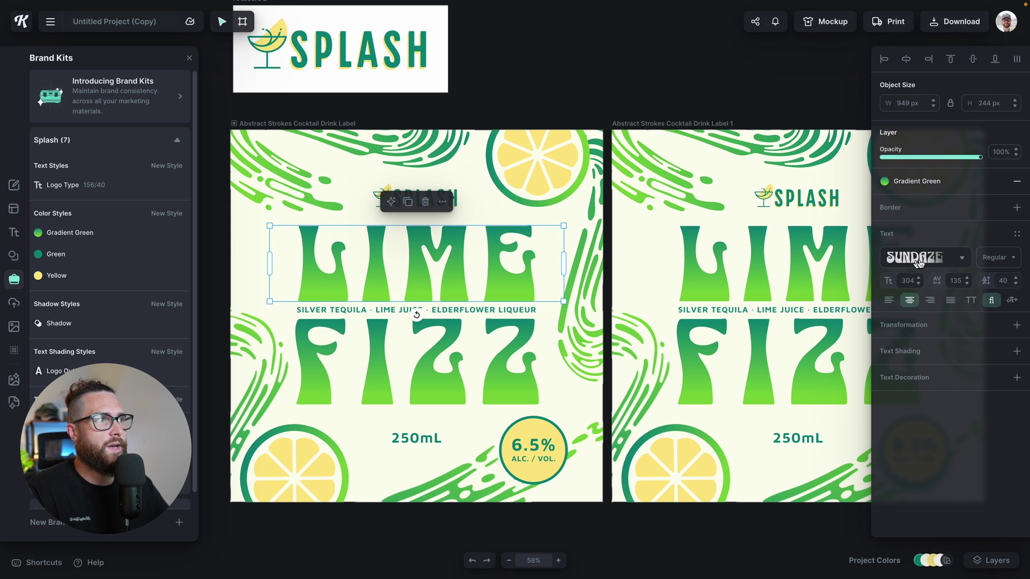
{"action": "left_click", "coordinate": [1016, 234]}
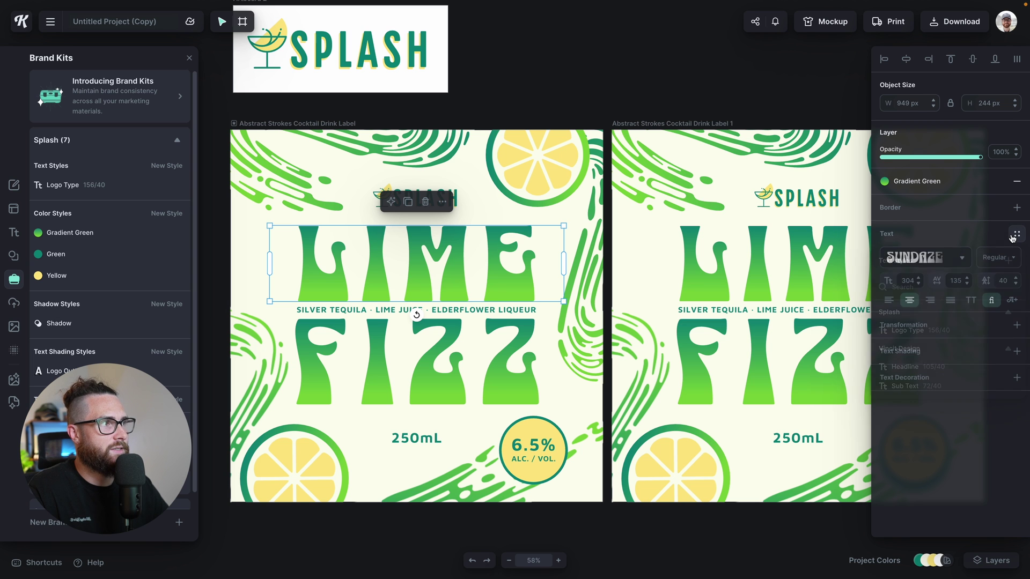
{"action": "left_click", "coordinate": [1007, 262]}
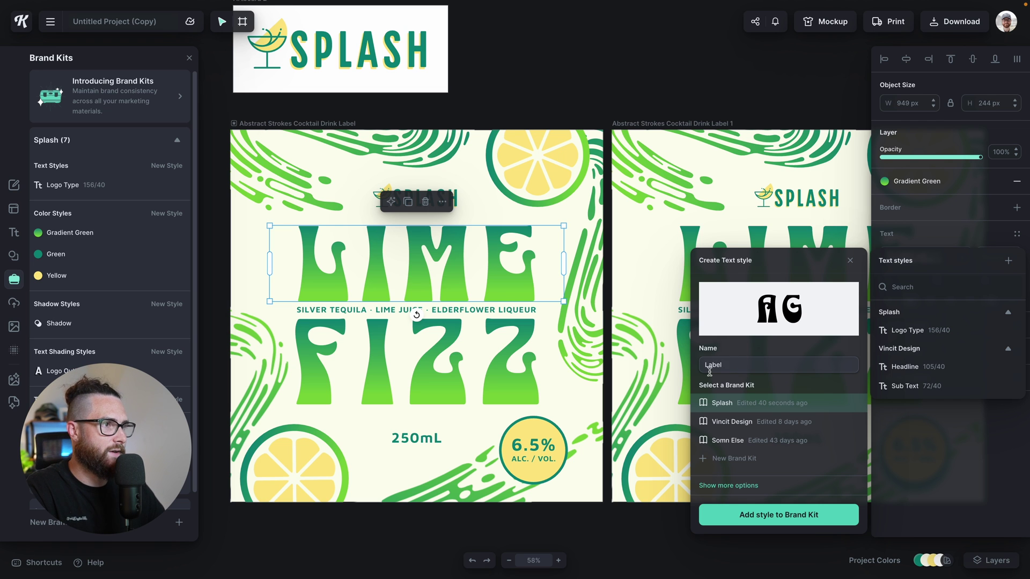
{"action": "left_click", "coordinate": [769, 518]}
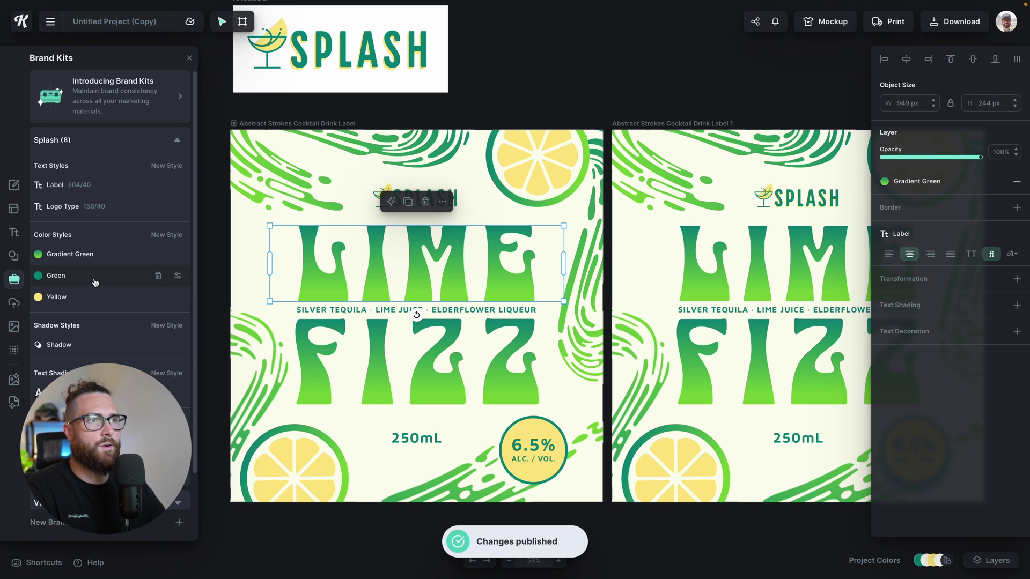
Add an Oblique Lines text decoration to the LIME text on the second label, in yellow FFE786 with 3% distance
{"action": "scroll", "coordinate": [114, 308], "scroll_direction": "down", "scroll_amount": 2}
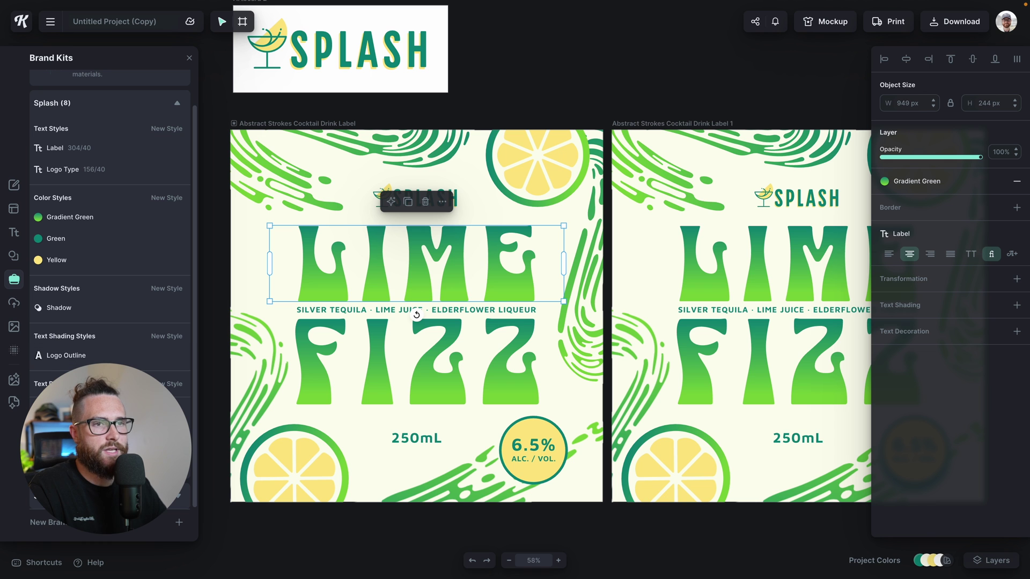
{"action": "scroll", "coordinate": [471, 315], "scroll_direction": "down", "scroll_amount": 3}
{"action": "scroll", "coordinate": [782, 274], "scroll_direction": "right", "scroll_amount": 6}
{"action": "scroll", "coordinate": [782, 274], "scroll_direction": "up", "scroll_amount": 3}
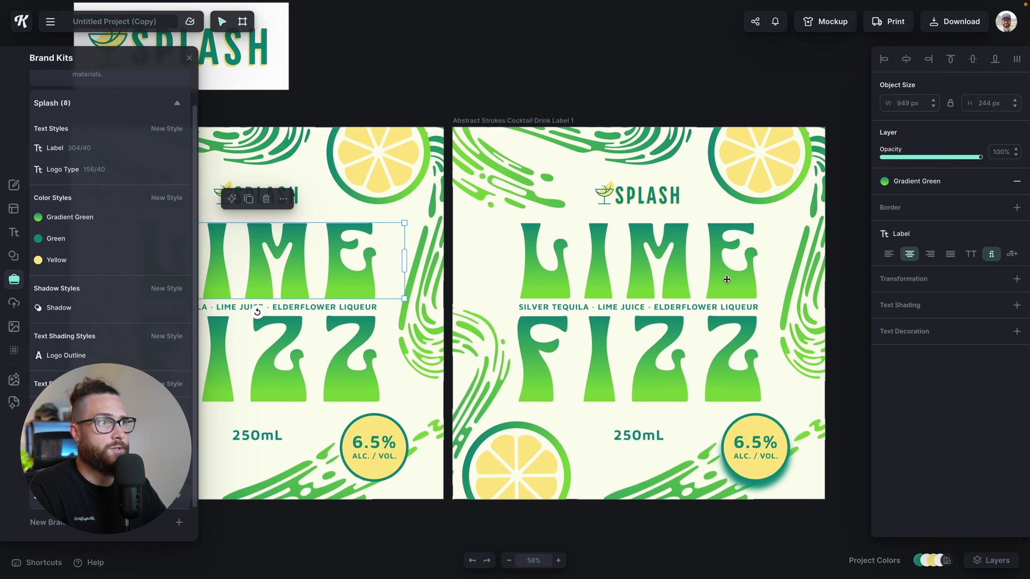
{"action": "left_click", "coordinate": [733, 280]}
{"action": "left_click", "coordinate": [1017, 394]}
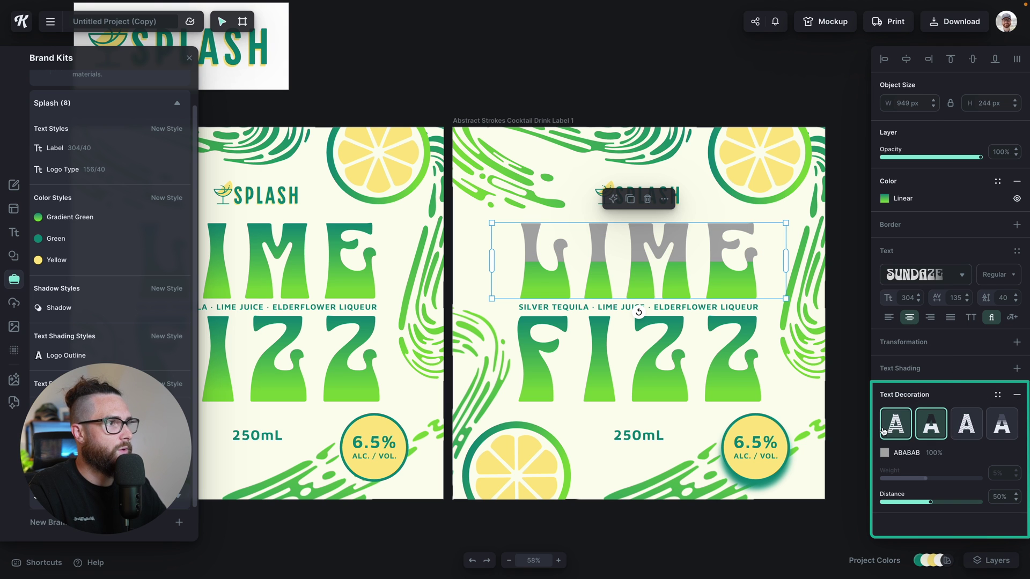
{"action": "left_click", "coordinate": [972, 426]}
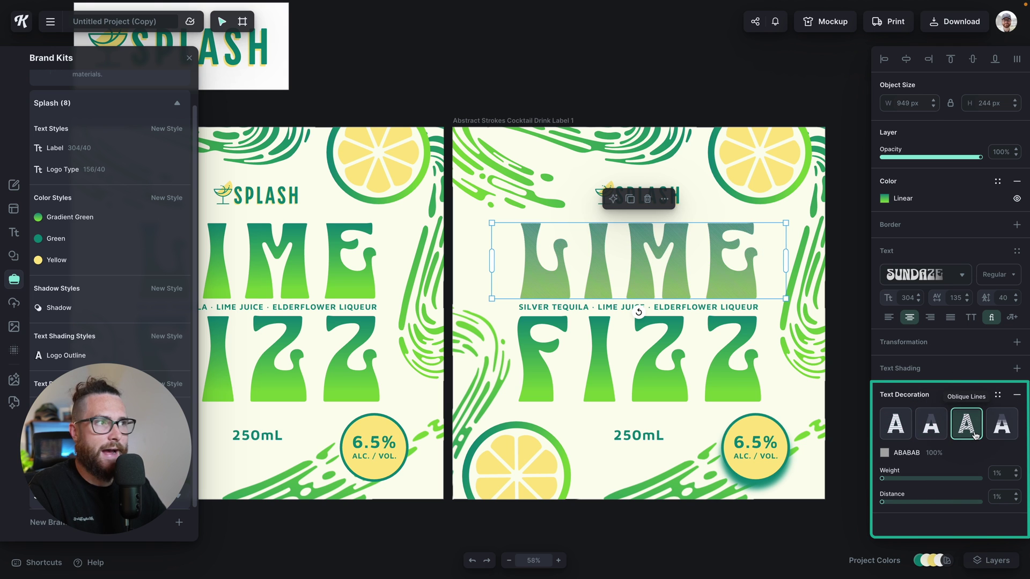
{"action": "left_click", "coordinate": [884, 453]}
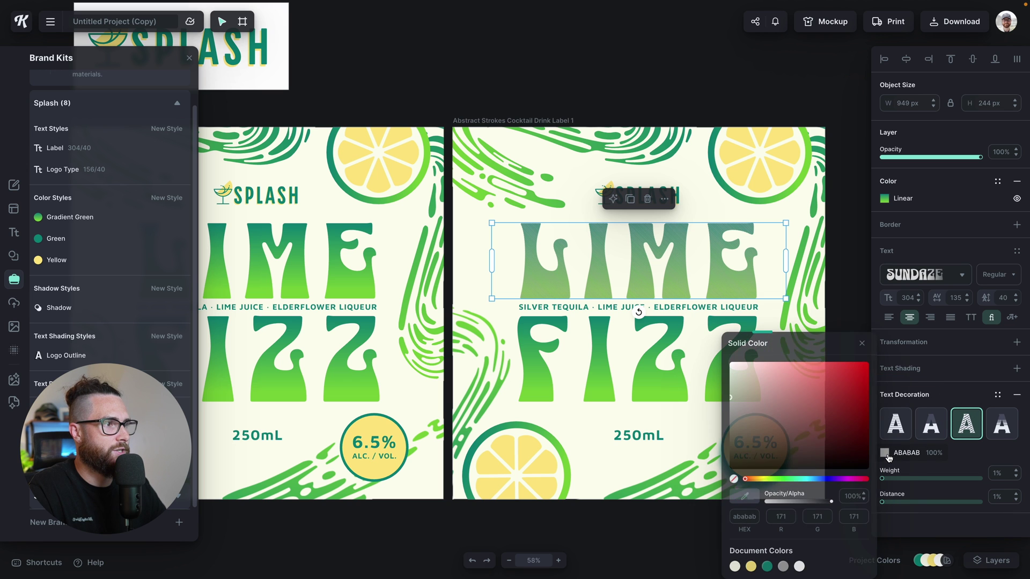
{"action": "left_click", "coordinate": [751, 566]}
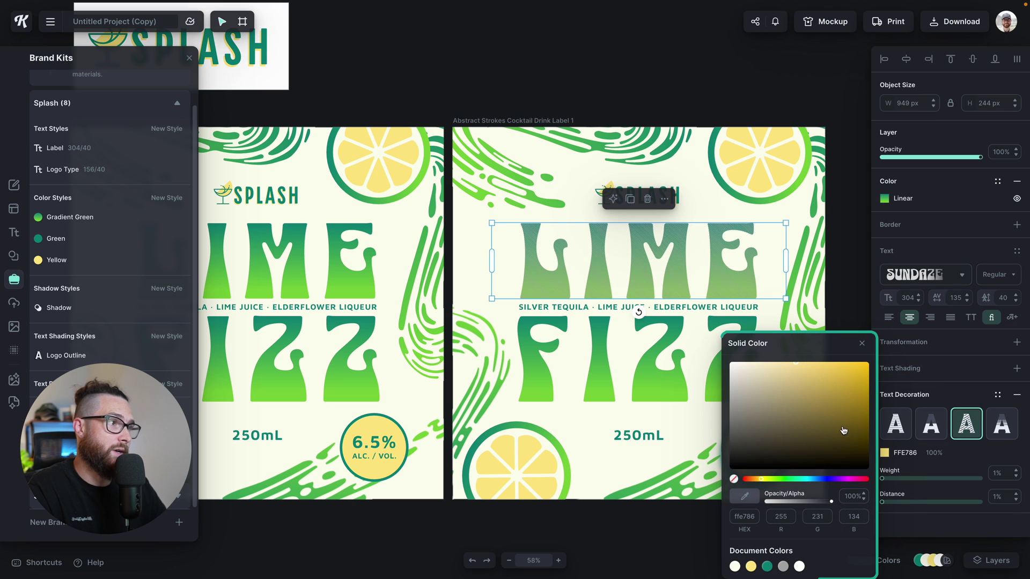
{"action": "left_click", "coordinate": [971, 395]}
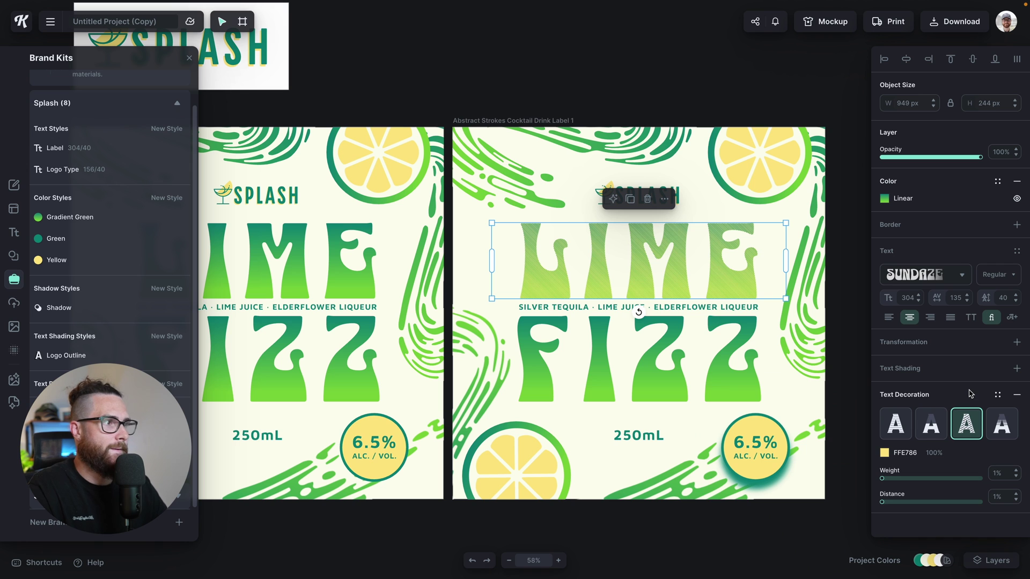
{"action": "mouse_move", "coordinate": [884, 483]}
{"action": "left_mouse_down"}
{"action": "mouse_move", "coordinate": [906, 480]}
{"action": "mouse_move", "coordinate": [842, 477]}
{"action": "mouse_move", "coordinate": [916, 474]}
{"action": "mouse_move", "coordinate": [869, 489]}
{"action": "mouse_move", "coordinate": [917, 505]}
{"action": "mouse_move", "coordinate": [867, 506]}
{"action": "mouse_move", "coordinate": [886, 508]}
{"action": "left_mouse_up"}
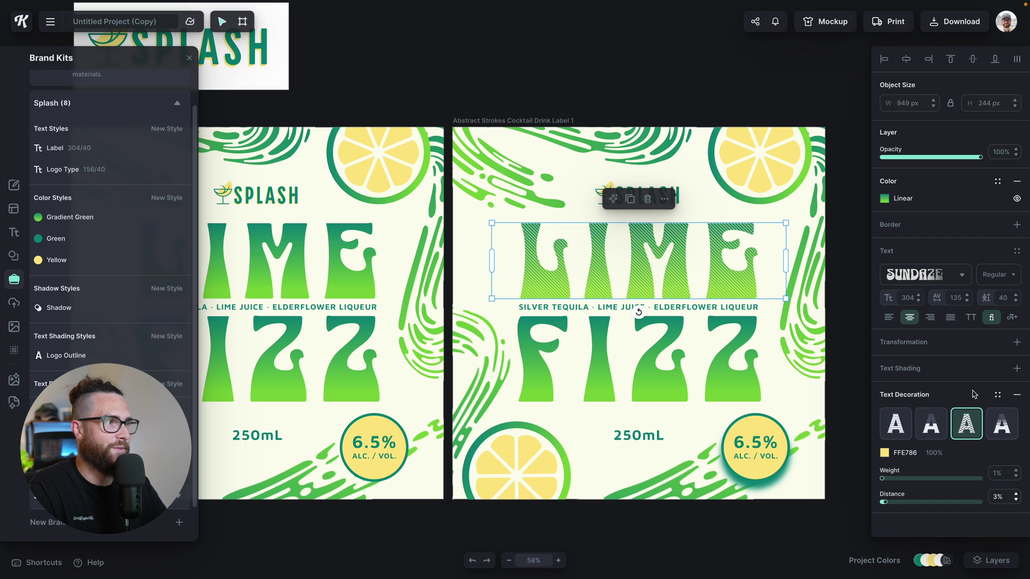
Save the LIME text's decoration as a text decoration style named Hatching in the Splash brand kit
{"action": "left_click", "coordinate": [997, 394]}
{"action": "left_click", "coordinate": [891, 411]}
{"action": "key", "text": "ctrl+a"}
{"action": "type", "text": "H"}
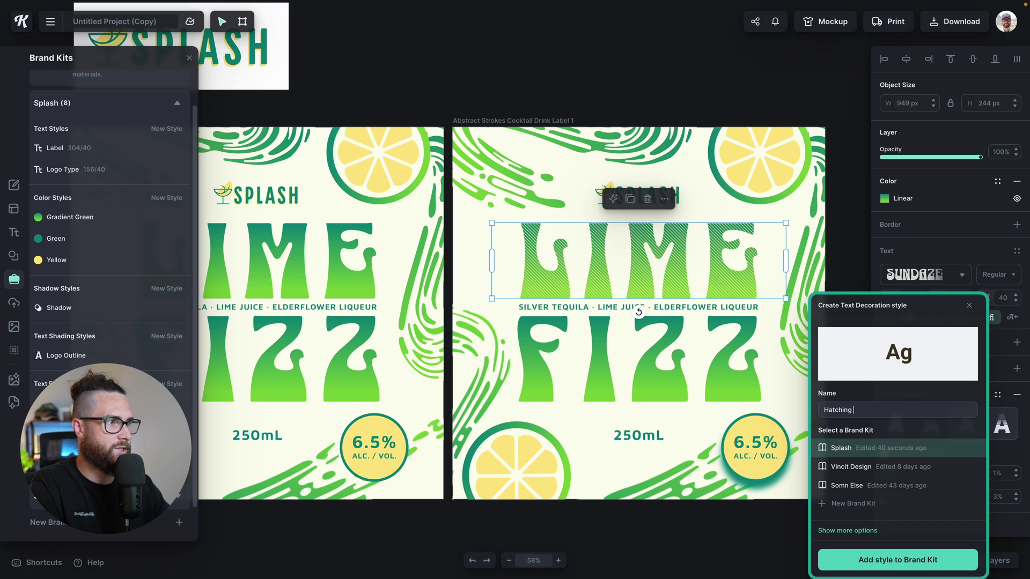
{"action": "left_click", "coordinate": [841, 448]}
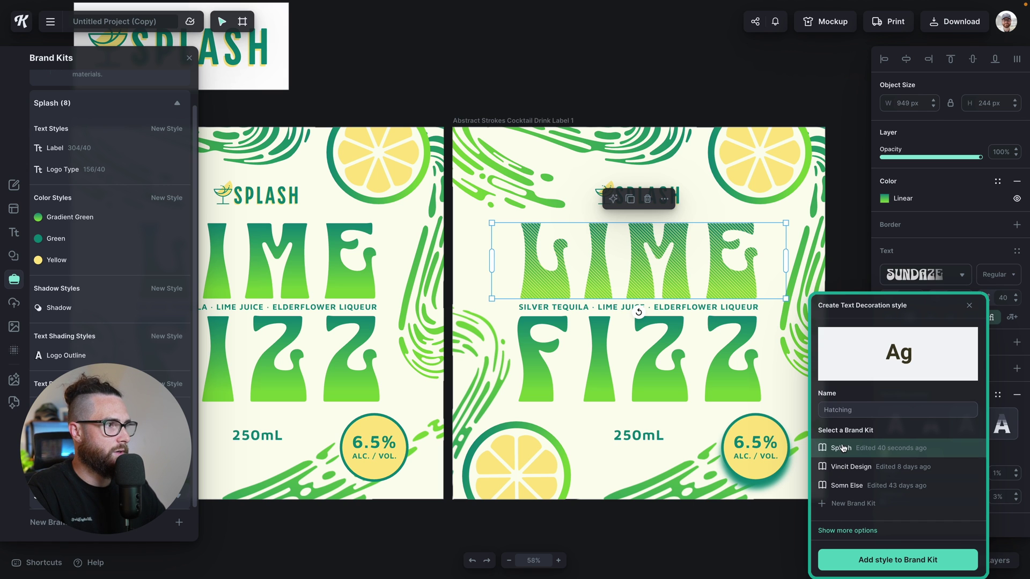
{"action": "left_click", "coordinate": [887, 560]}
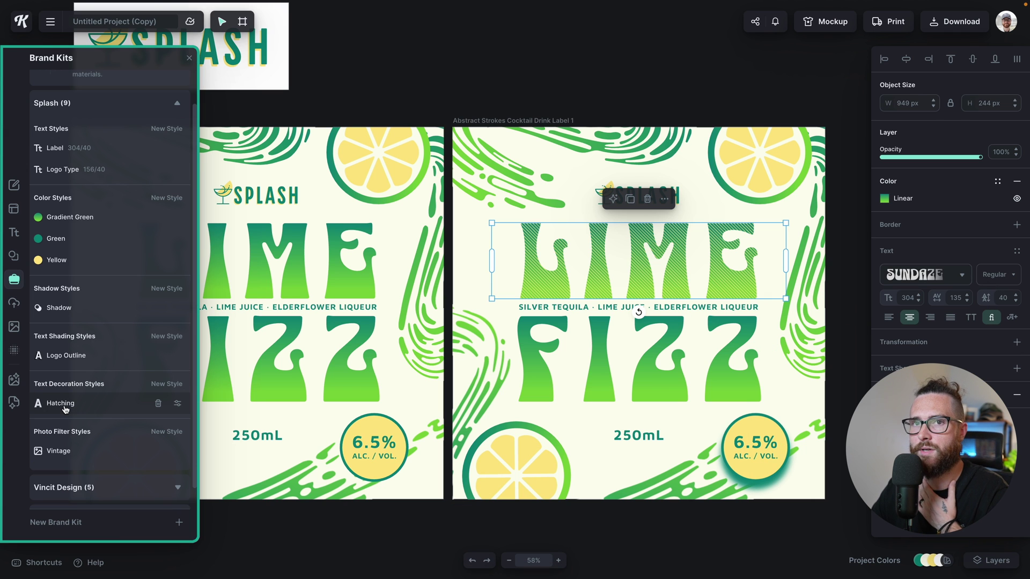
Rename the Splash brand kit as Splash Co
{"action": "scroll", "coordinate": [83, 450], "scroll_direction": "down", "scroll_amount": 1}
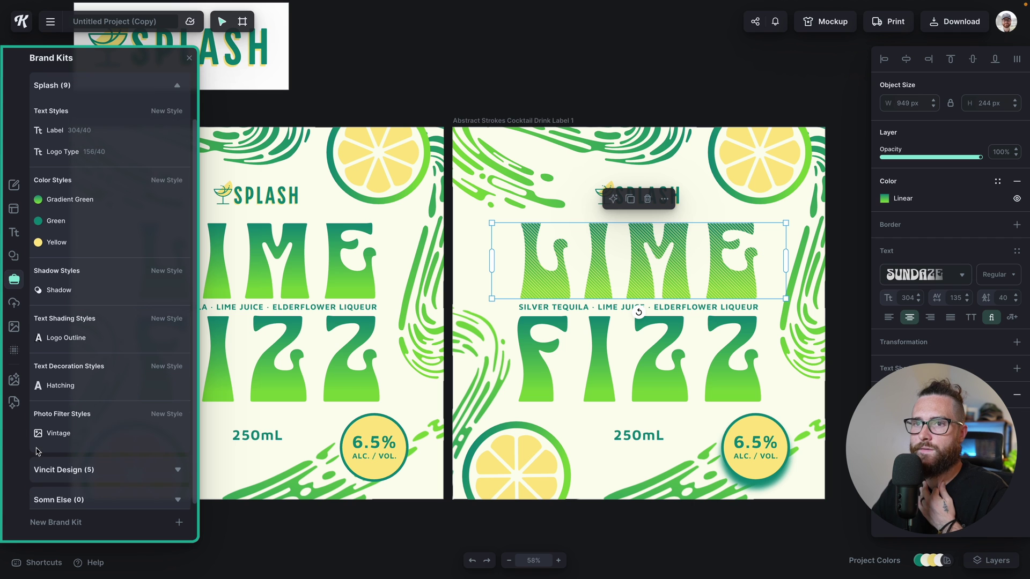
{"action": "scroll", "coordinate": [83, 439], "scroll_direction": "up", "scroll_amount": 1}
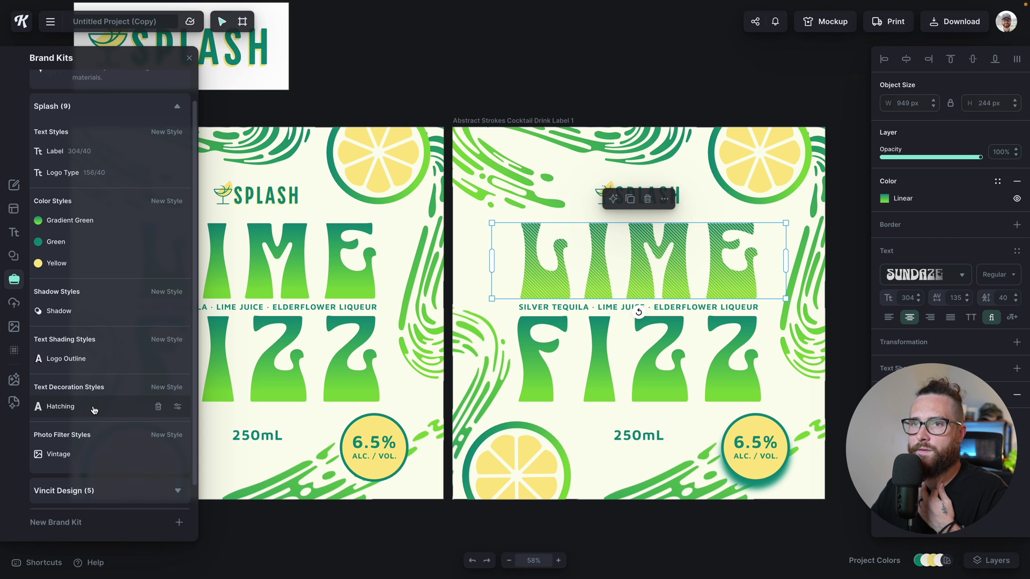
{"action": "scroll", "coordinate": [64, 400], "scroll_direction": "up", "scroll_amount": 1}
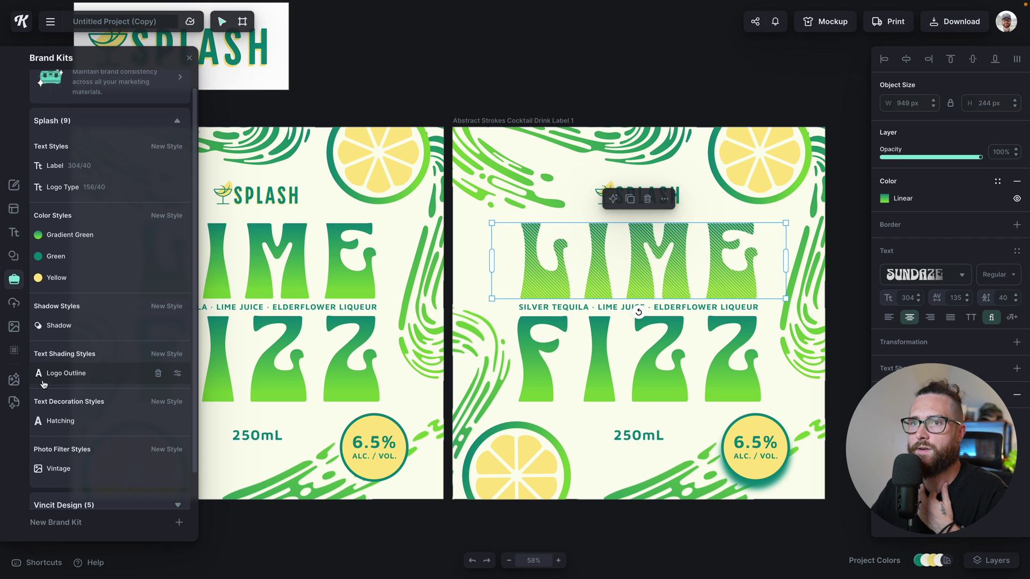
{"action": "scroll", "coordinate": [65, 382], "scroll_direction": "up", "scroll_amount": 1}
{"action": "scroll", "coordinate": [70, 341], "scroll_direction": "up", "scroll_amount": 1}
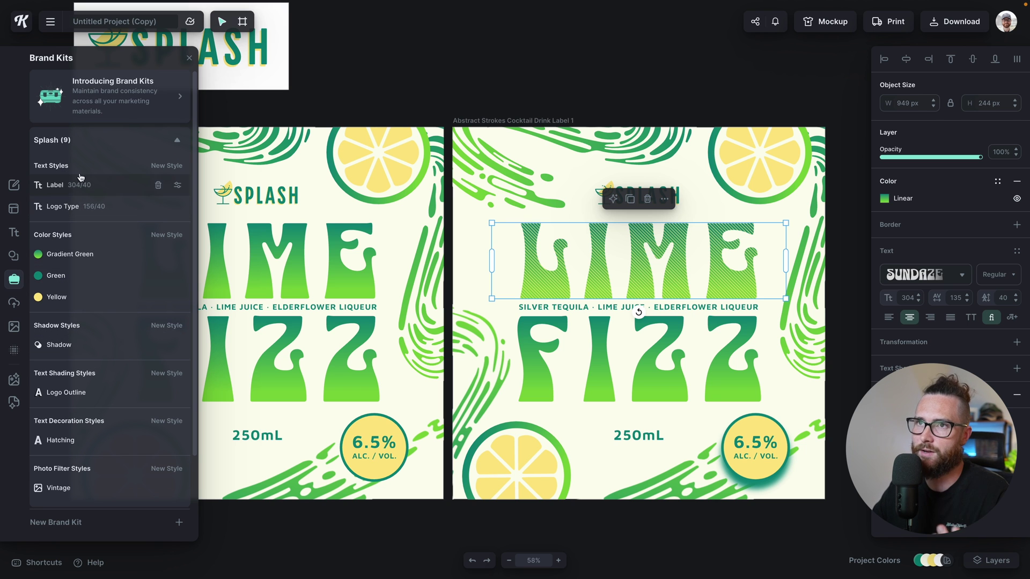
{"action": "left_click", "coordinate": [152, 141]}
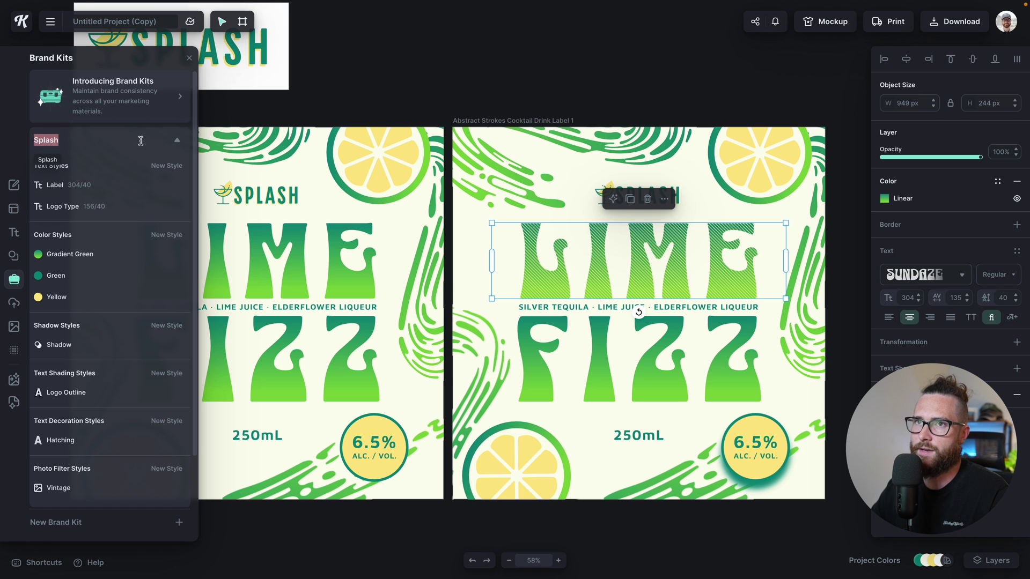
{"action": "left_click", "coordinate": [71, 140]}
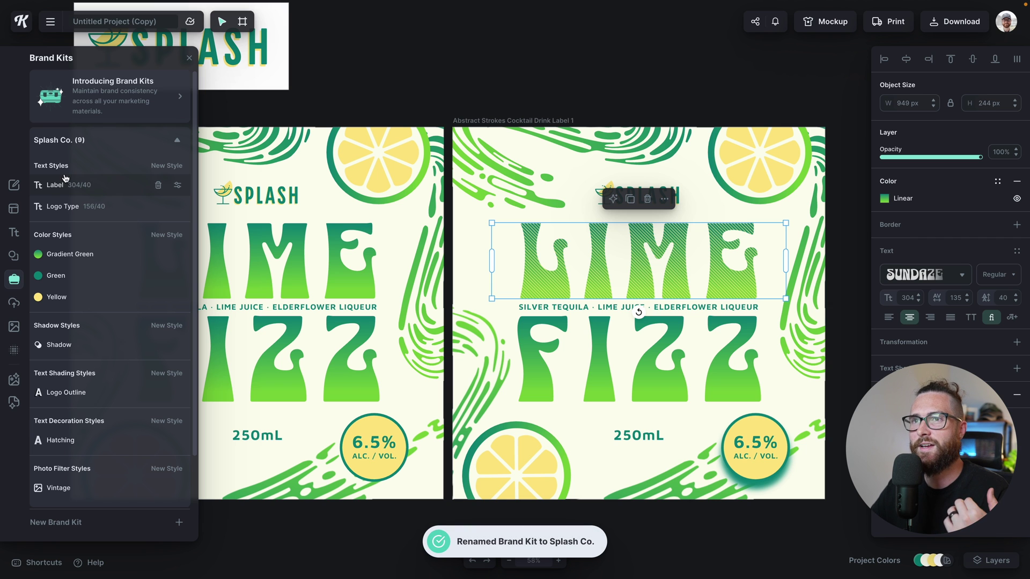
Start a new text style in the Splash Co. brand kit and choose the Aerillyo typeface from the retro script fonts
{"action": "left_click", "coordinate": [159, 171]}
{"action": "left_click", "coordinate": [236, 307]}
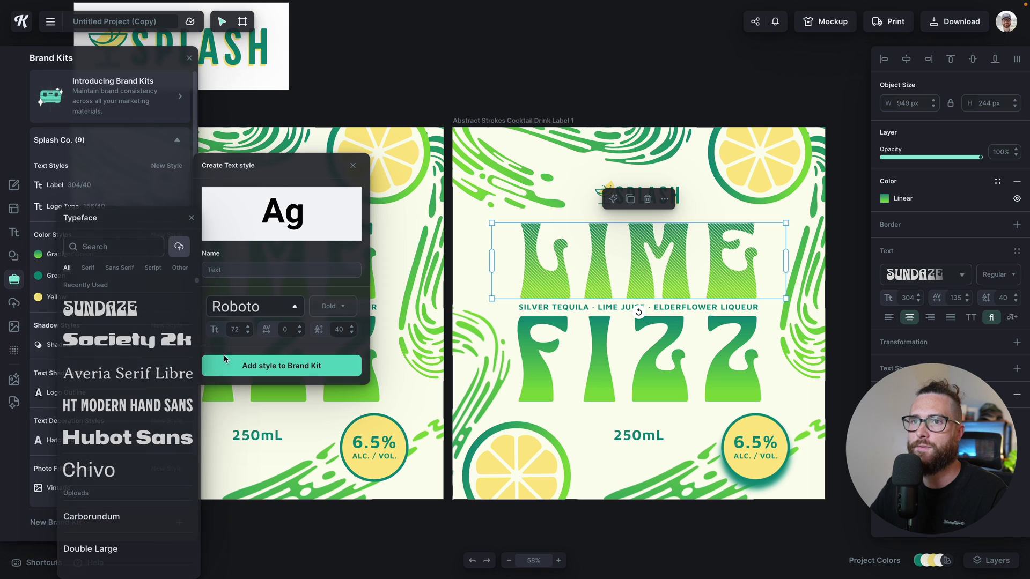
{"action": "scroll", "coordinate": [134, 321], "scroll_direction": "down", "scroll_amount": 1}
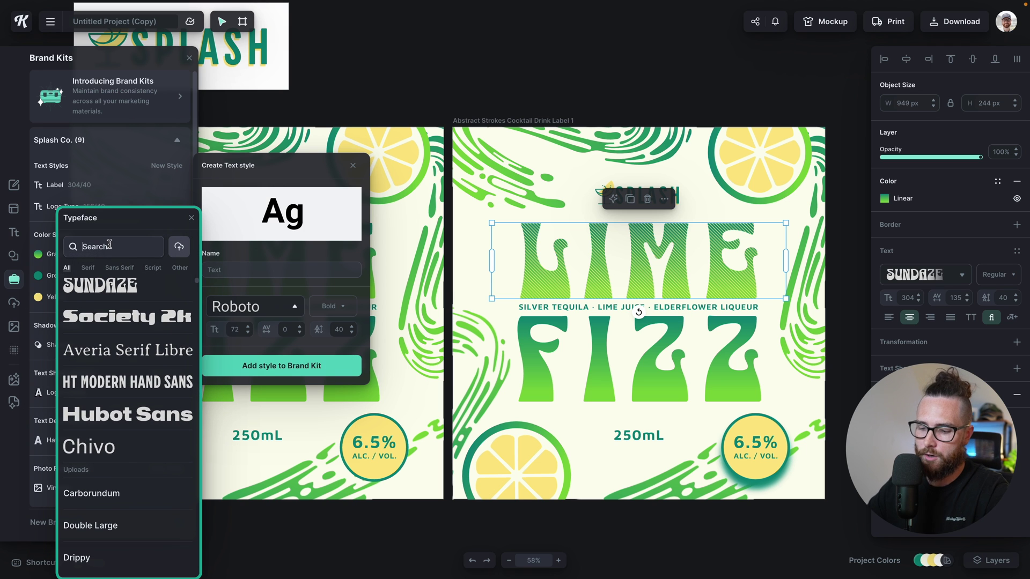
{"action": "type", "text": "retro"}
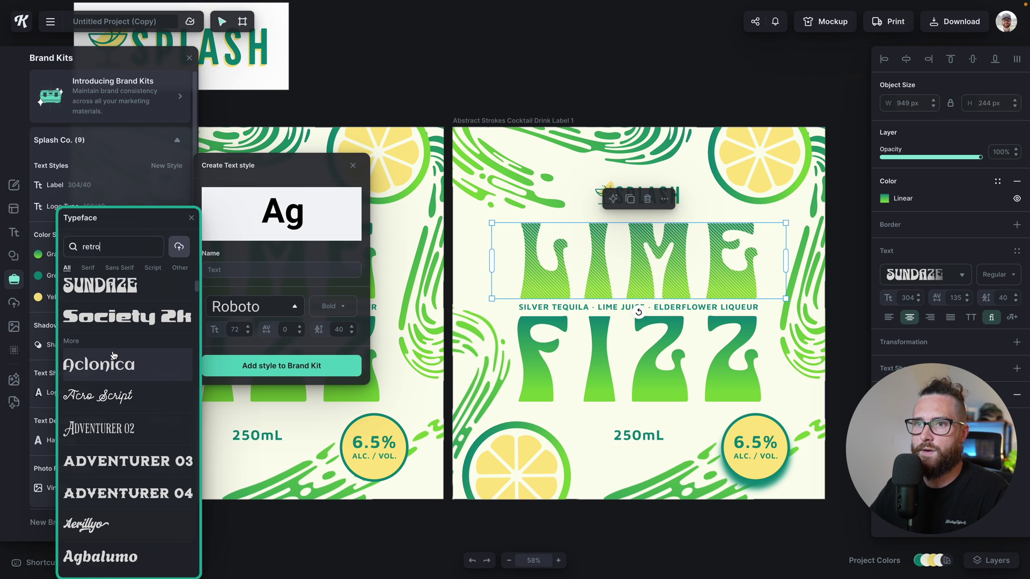
{"action": "scroll", "coordinate": [141, 418], "scroll_direction": "down", "scroll_amount": 4}
{"action": "scroll", "coordinate": [141, 417], "scroll_direction": "down", "scroll_amount": 5}
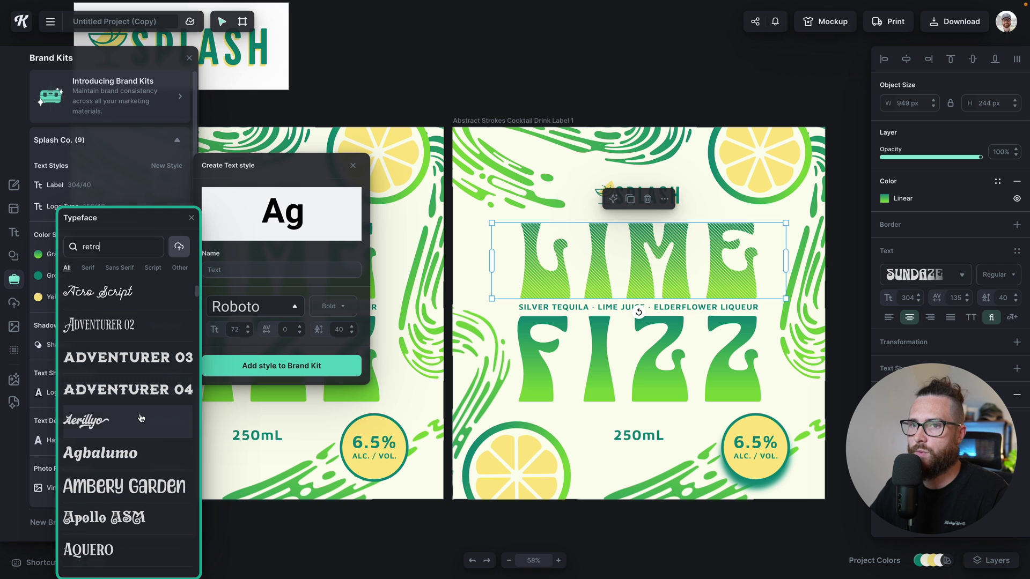
{"action": "scroll", "coordinate": [140, 418], "scroll_direction": "down", "scroll_amount": 7}
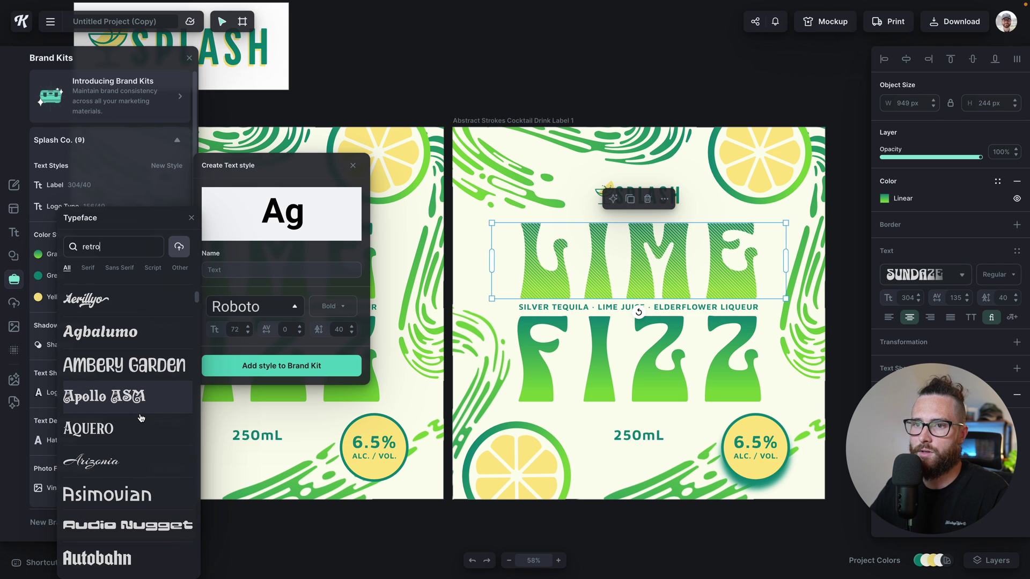
{"action": "scroll", "coordinate": [141, 418], "scroll_direction": "down", "scroll_amount": 3}
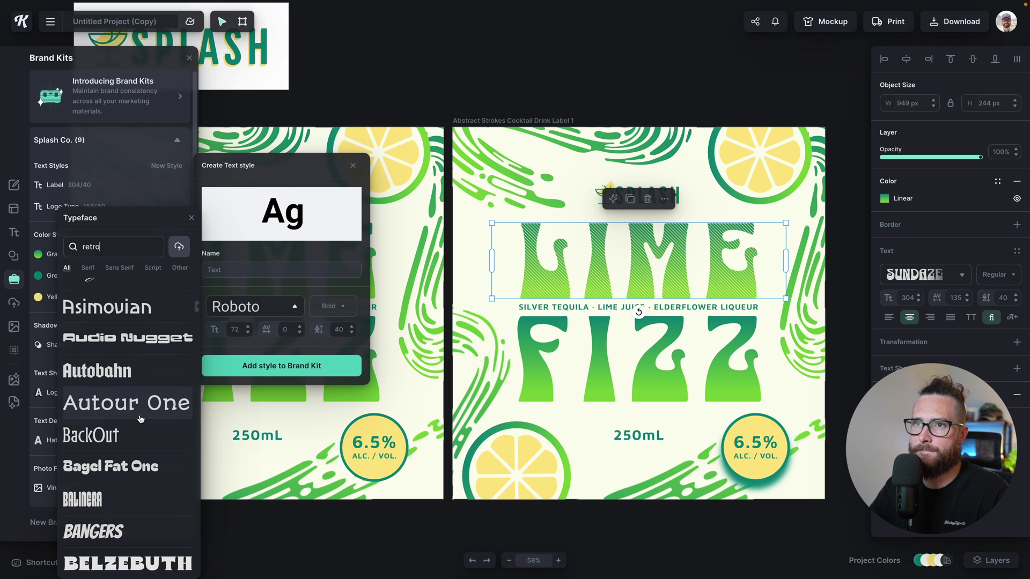
{"action": "left_click", "coordinate": [101, 246]}
{"action": "left_click", "coordinate": [155, 269]}
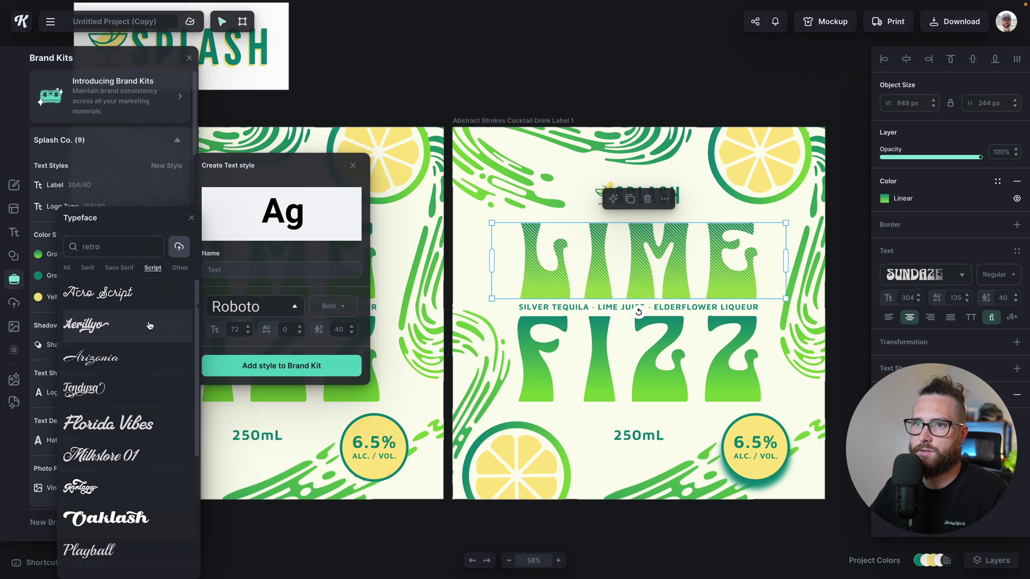
{"action": "left_click", "coordinate": [120, 325]}
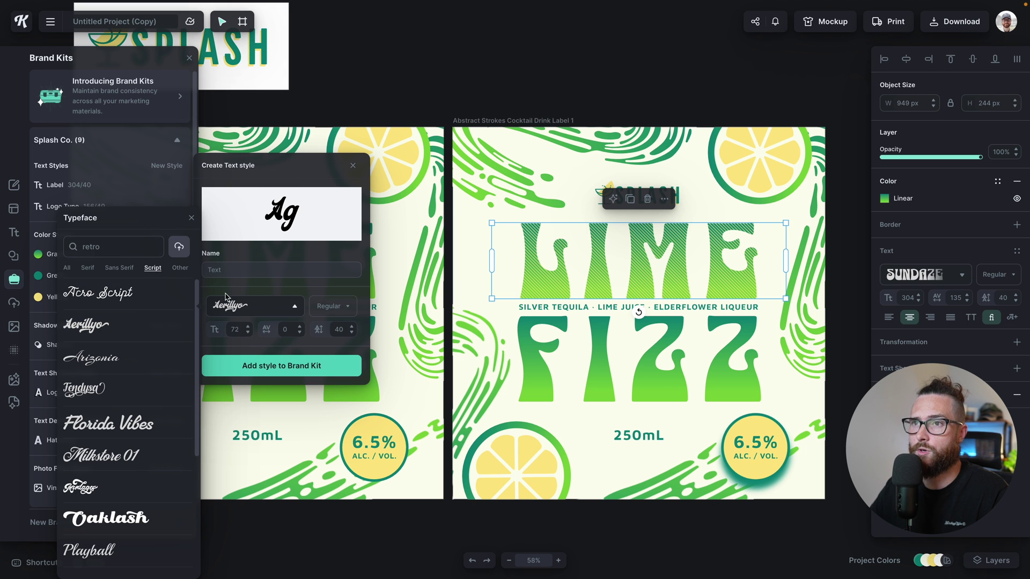
Name the new text style Sub Text and add it to the brand kit
{"action": "left_click", "coordinate": [238, 272]}
{"action": "type", "text": "su"}
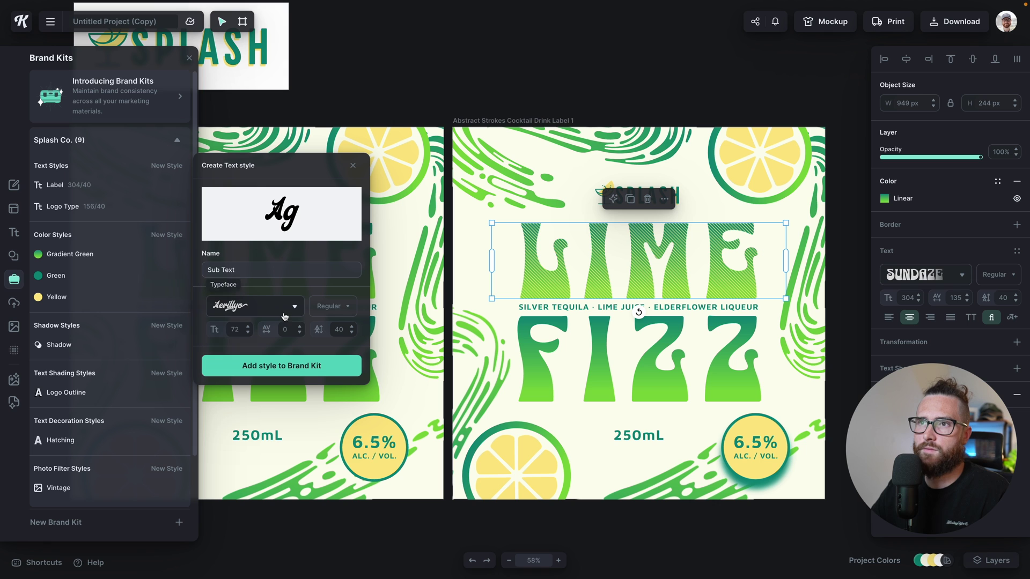
{"action": "left_click", "coordinate": [266, 369]}
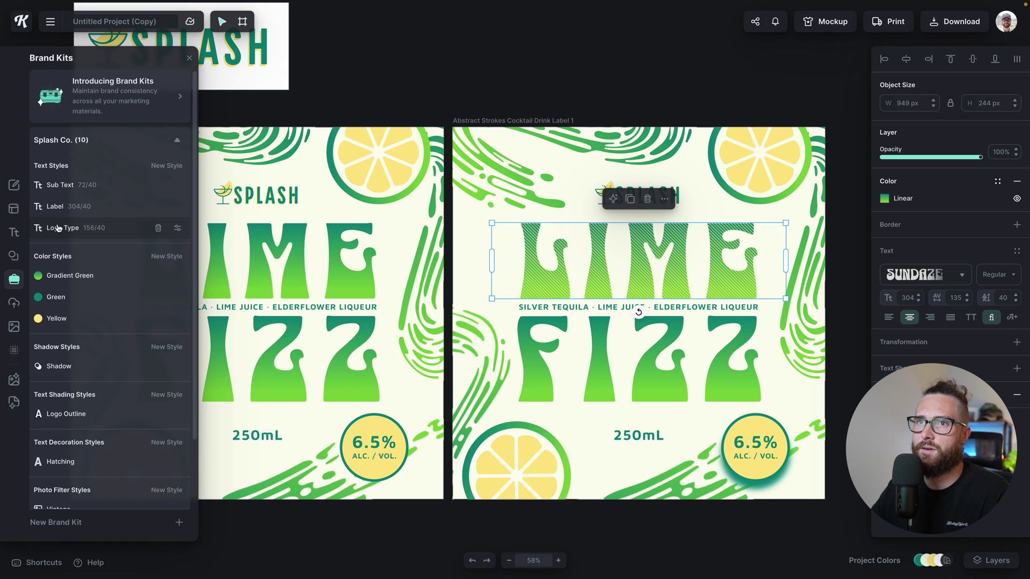
Start a new color style in the Splash Co. brand kit and name it Sun Orange
{"action": "scroll", "coordinate": [78, 188], "scroll_direction": "down", "scroll_amount": 3}
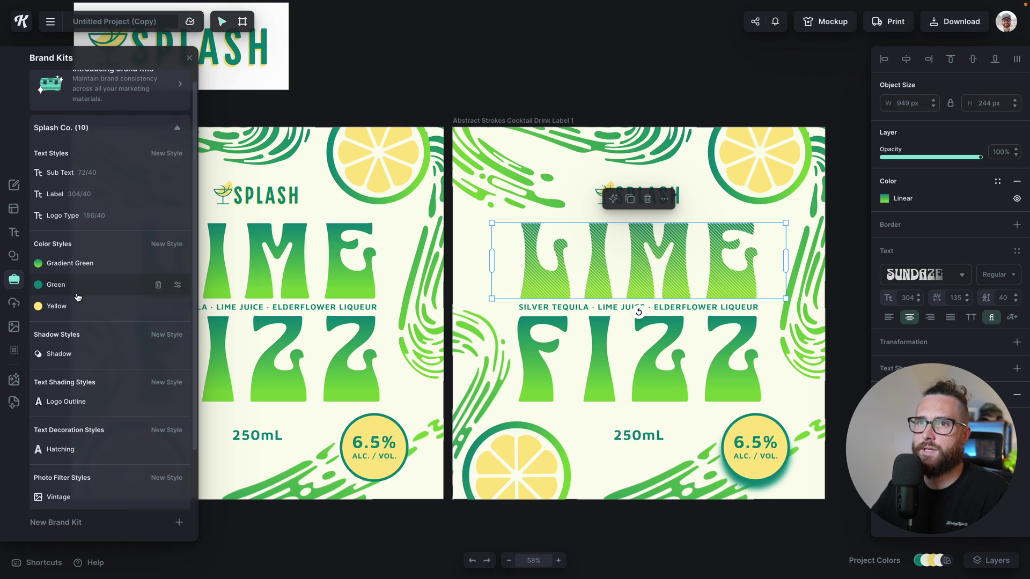
{"action": "left_click", "coordinate": [165, 178]}
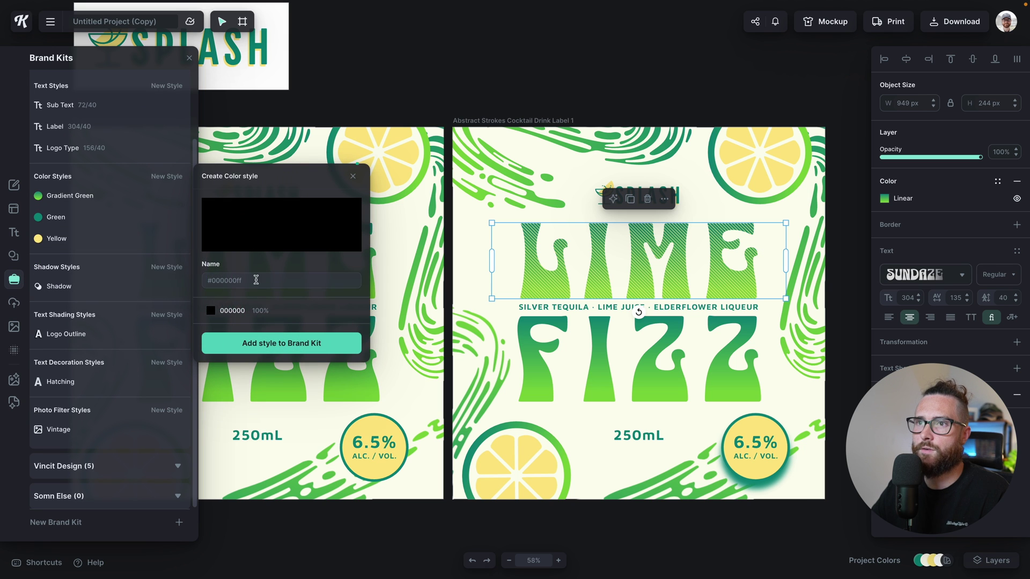
{"action": "left_click", "coordinate": [211, 310]}
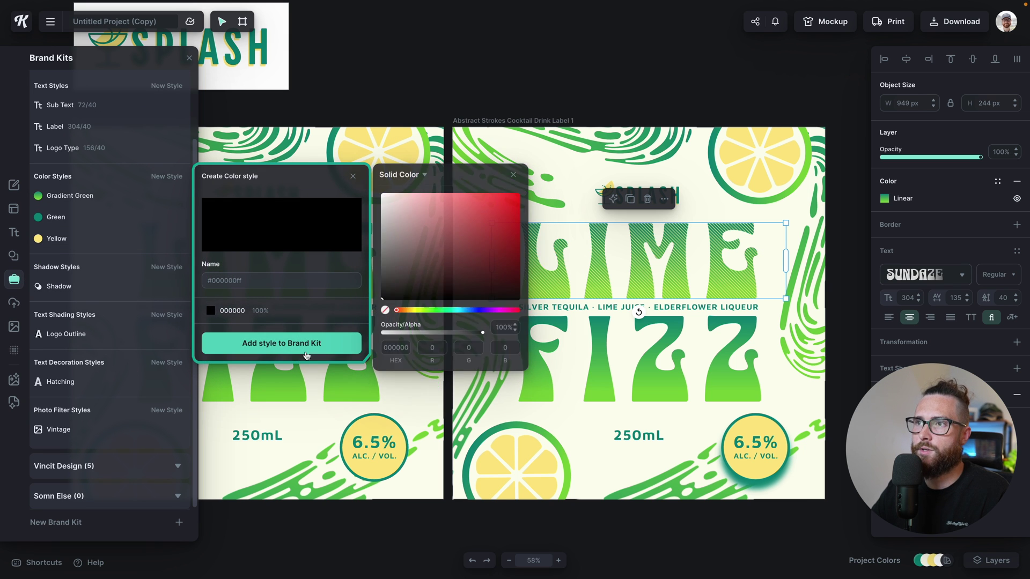
{"action": "left_click", "coordinate": [406, 310]}
{"action": "left_click", "coordinate": [282, 280]}
{"action": "type", "text": "Sun Orang"}
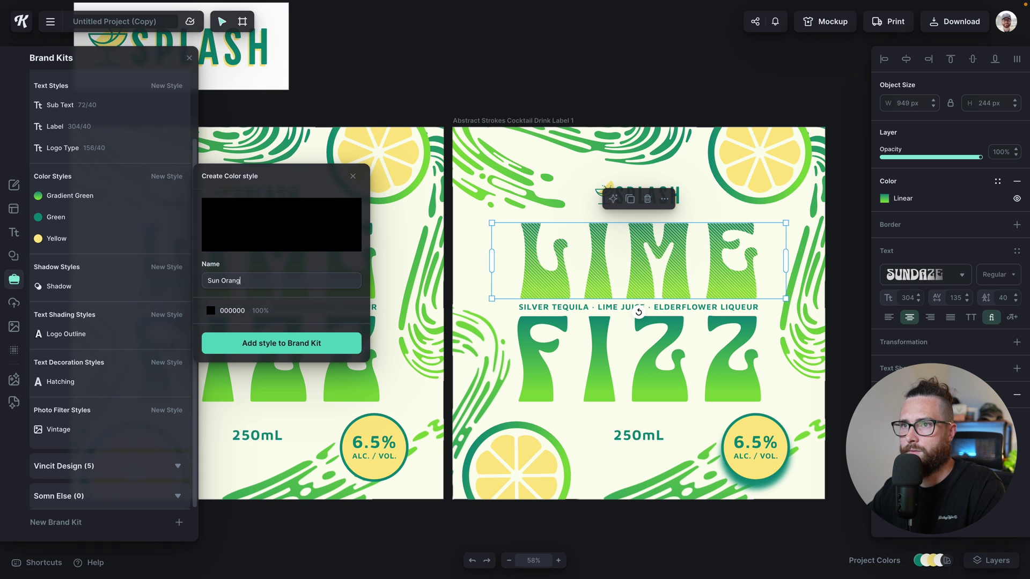
{"action": "type", "text": "e"}
Set the Sun Orange style to the solid color E96E2C and add it to the brand kit
{"action": "left_click", "coordinate": [211, 310]}
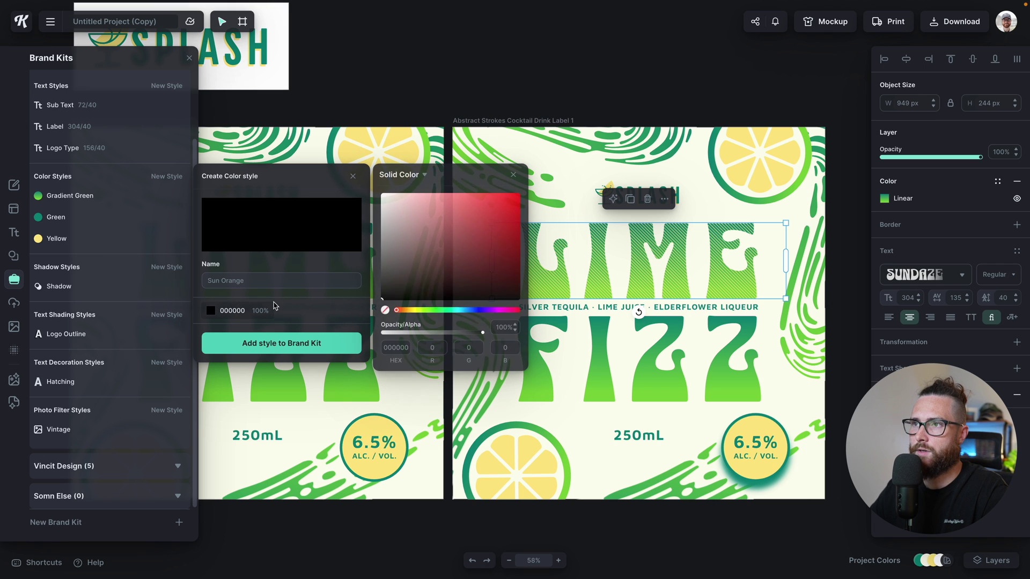
{"action": "left_click", "coordinate": [403, 310]}
{"action": "mouse_move", "coordinate": [494, 205]}
{"action": "left_mouse_down"}
{"action": "mouse_move", "coordinate": [485, 202]}
{"action": "mouse_move", "coordinate": [494, 202]}
{"action": "left_mouse_up"}
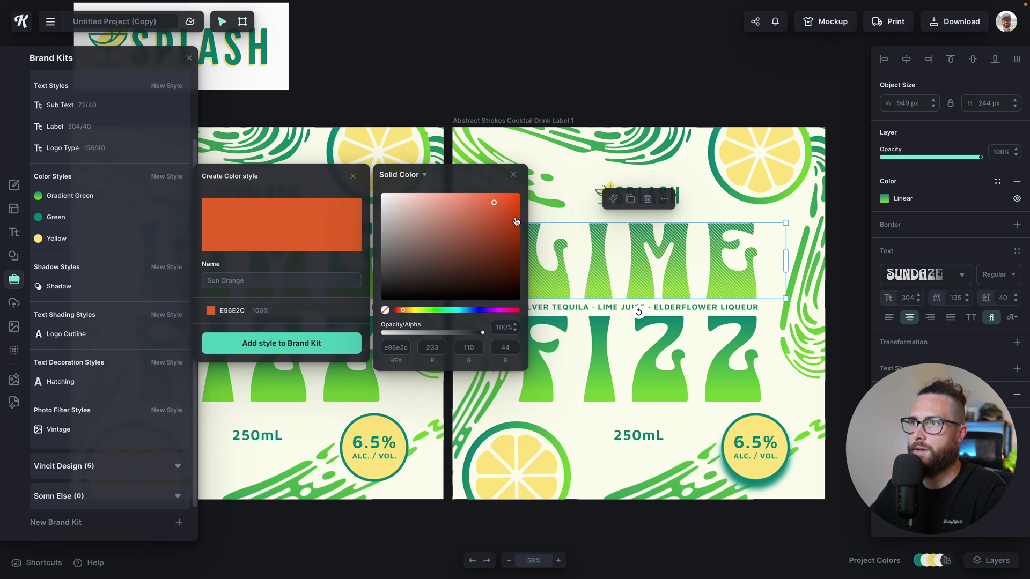
{"action": "left_click", "coordinate": [262, 349]}
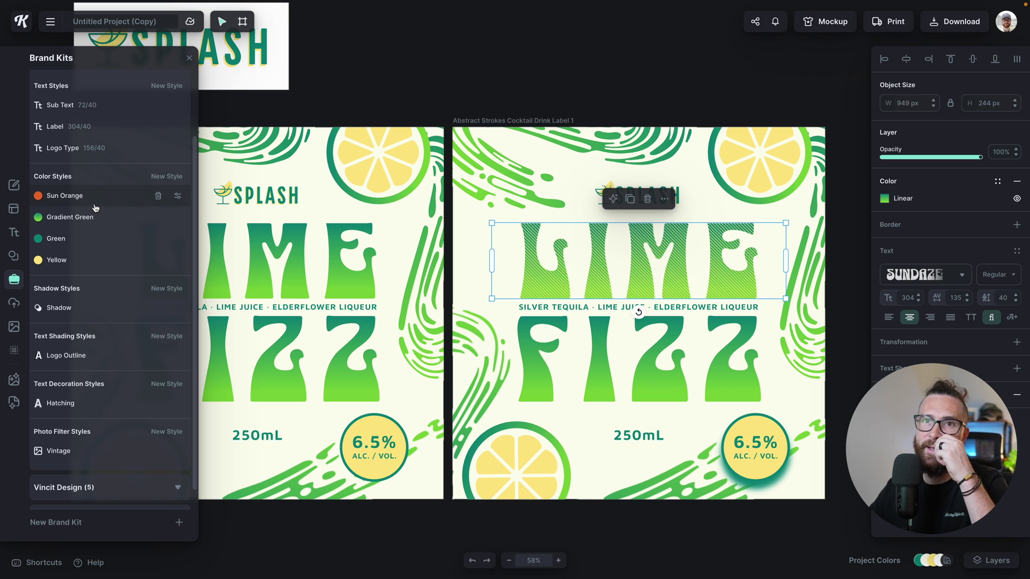
Remove the Sun Orange color style from the Splash Co. brand kit
{"action": "left_click", "coordinate": [158, 196]}
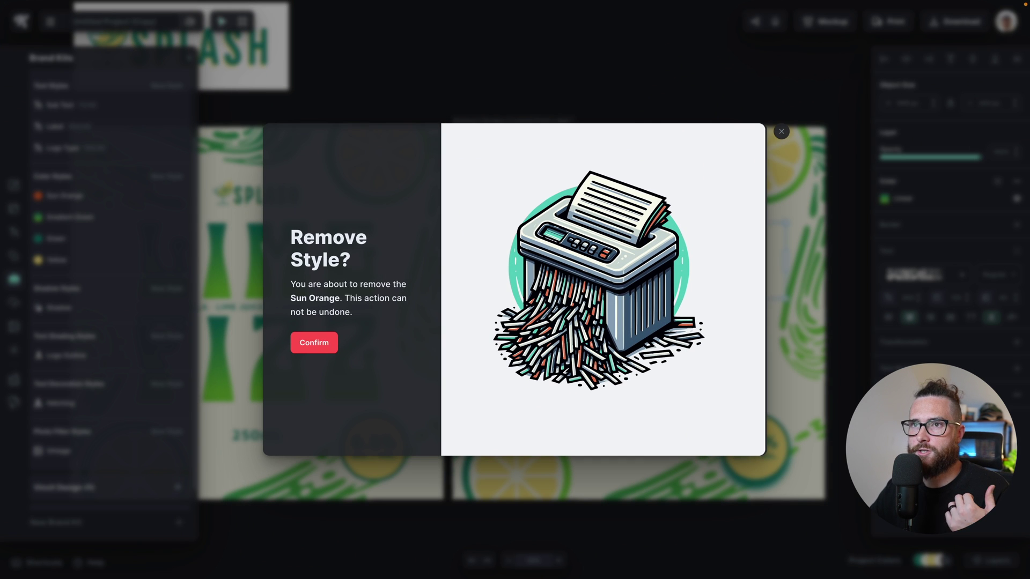
{"action": "left_click", "coordinate": [314, 344]}
{"action": "scroll", "coordinate": [118, 343], "scroll_direction": "up", "scroll_amount": 3}
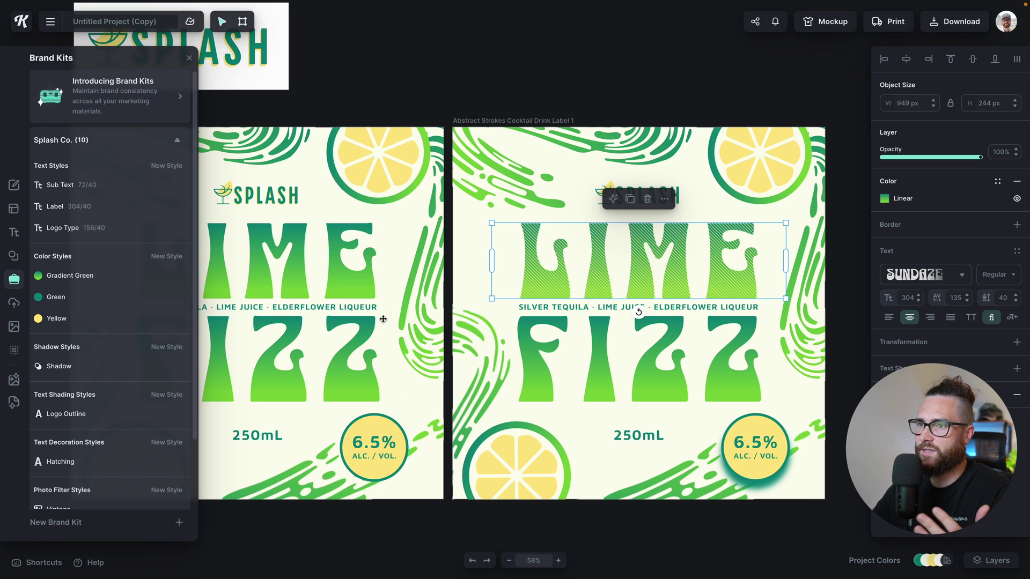
{"action": "scroll", "coordinate": [383, 319], "scroll_direction": "down", "scroll_amount": 1}
{"action": "left_click", "coordinate": [363, 443]}
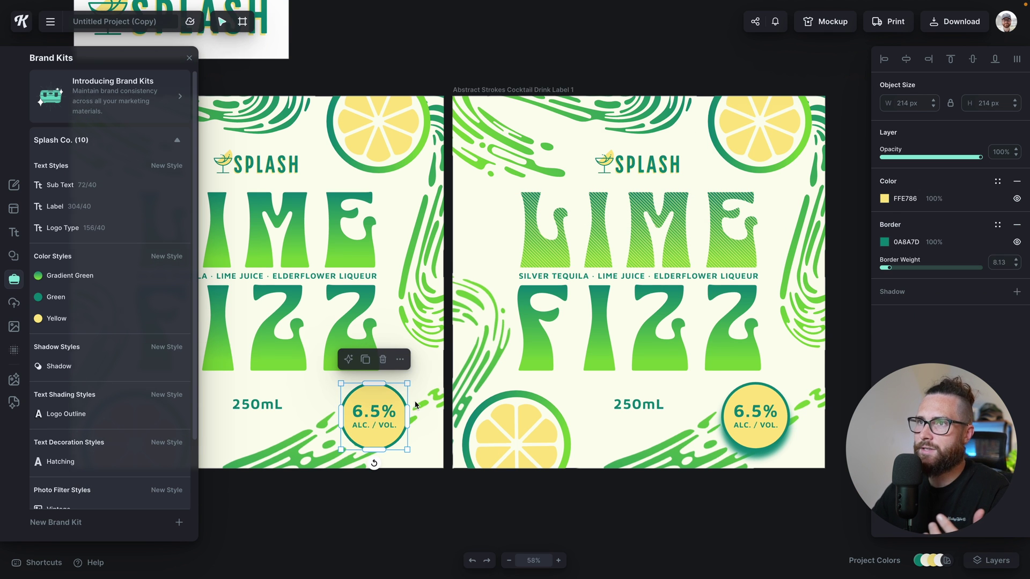
{"action": "scroll", "coordinate": [306, 241], "scroll_direction": "left", "scroll_amount": 1}
{"action": "left_click", "coordinate": [252, 169]}
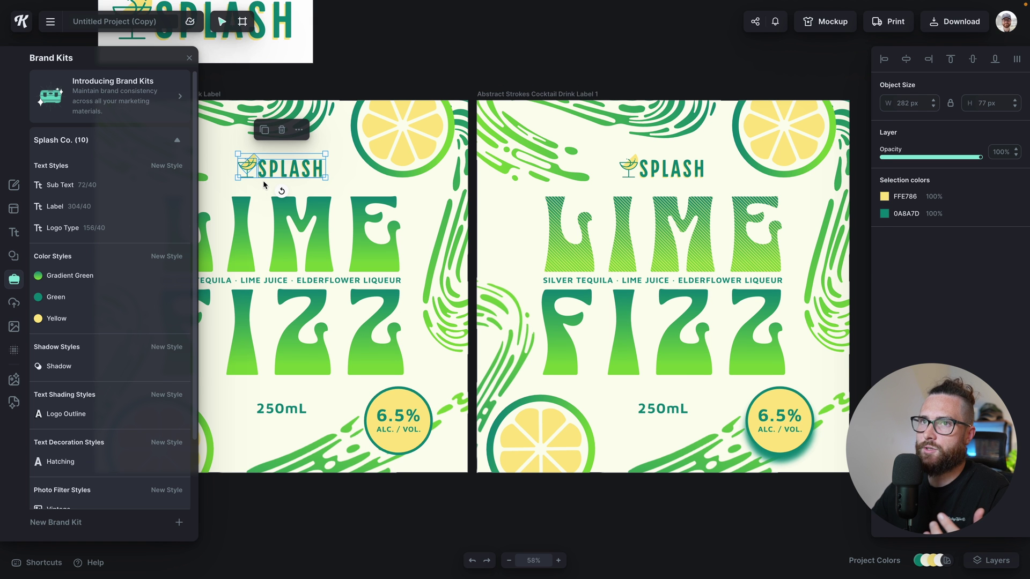
{"action": "scroll", "coordinate": [262, 180], "scroll_direction": "left", "scroll_amount": 1}
{"action": "scroll", "coordinate": [402, 119], "scroll_direction": "left", "scroll_amount": 3}
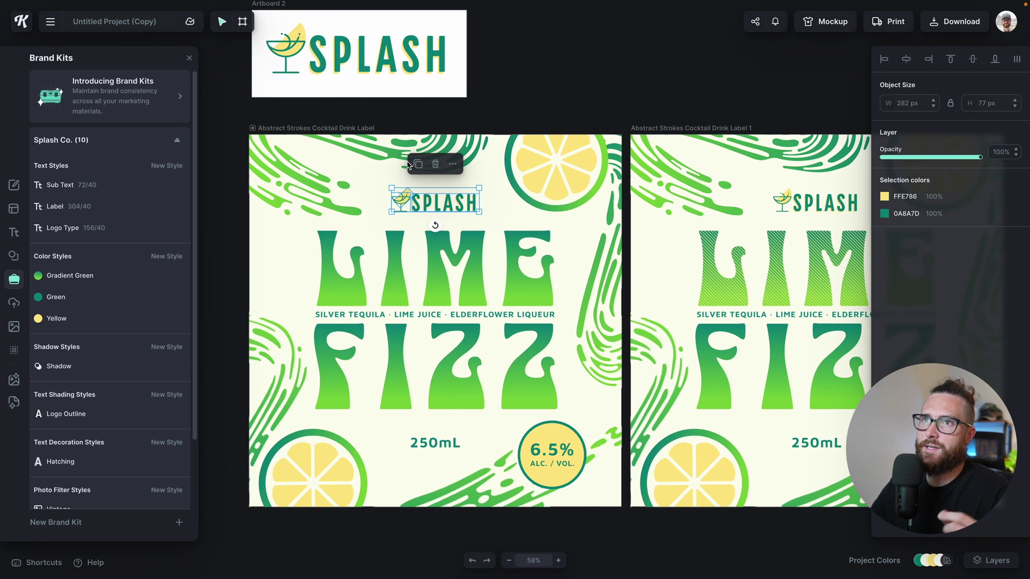